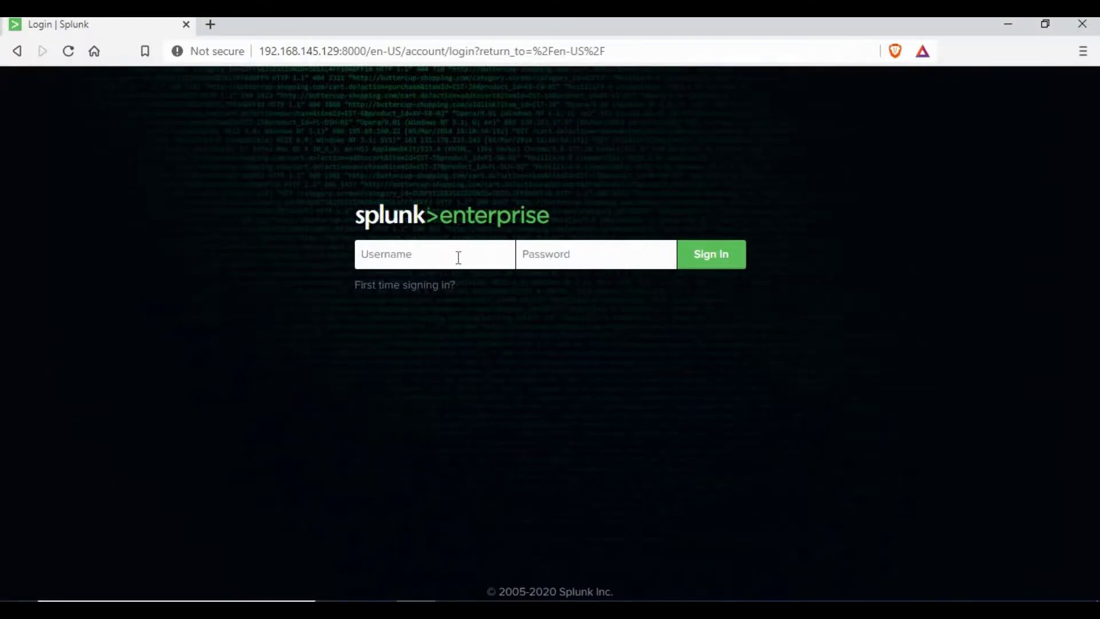
# Sign in to Splunk with the administrator username and password
pyautogui.write('admin')
pyautogui.press('Tab')
pyautogui.write('********')
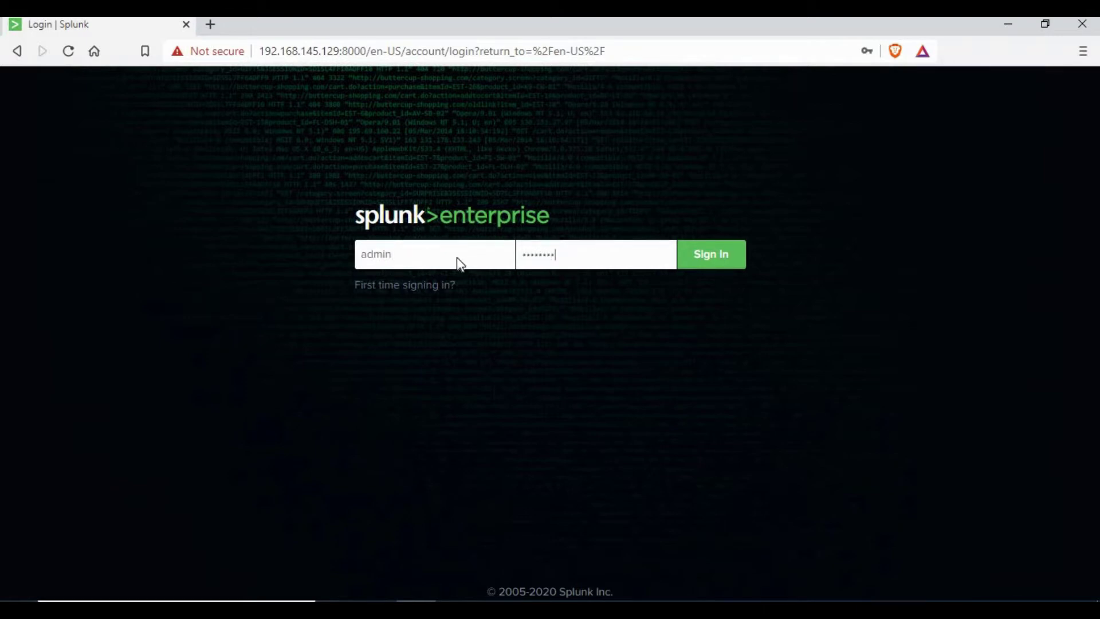
pyautogui.press('Return')
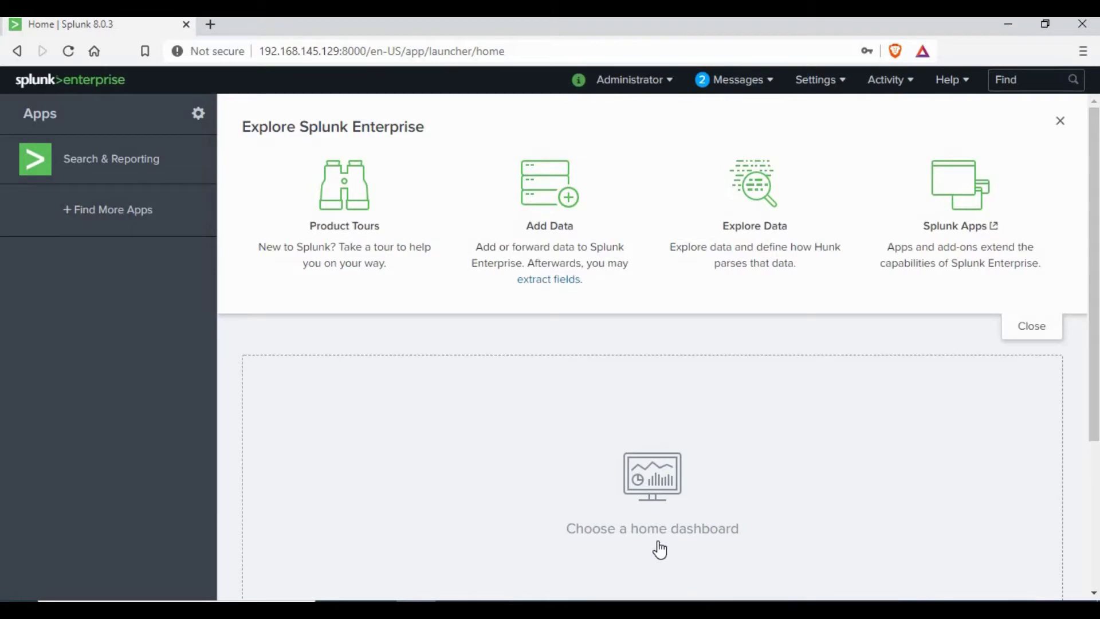
# In the server terminal, list the home directory, then enter and list the splunk directory
pyautogui.hotkey('alt', 'Tab')
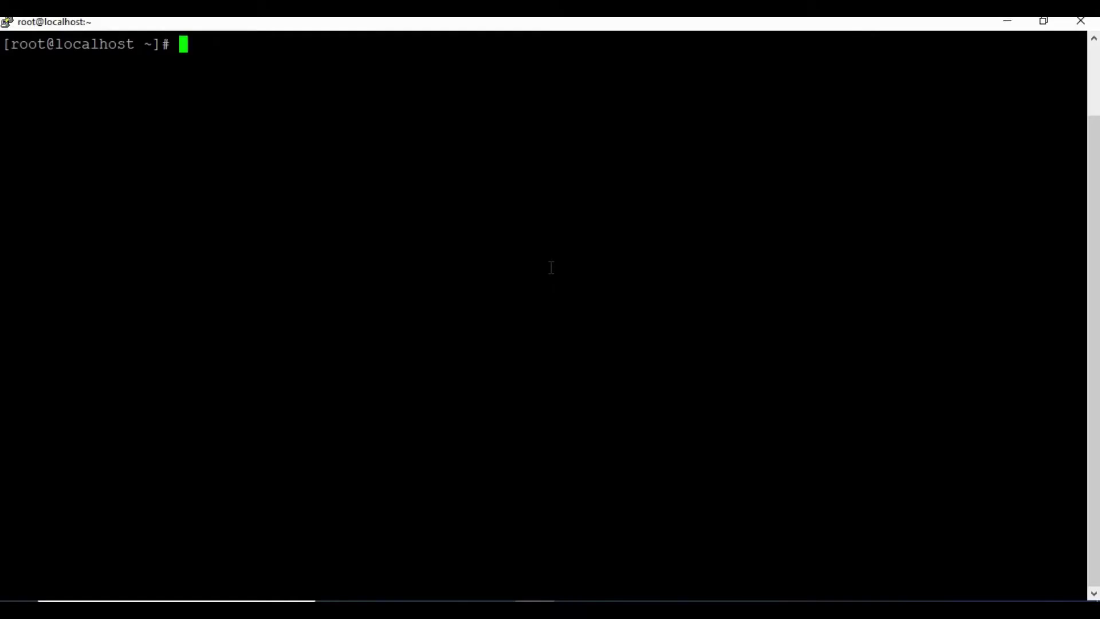
pyautogui.write('ls')
pyautogui.press('Return')
pyautogui.write('cd splunk')
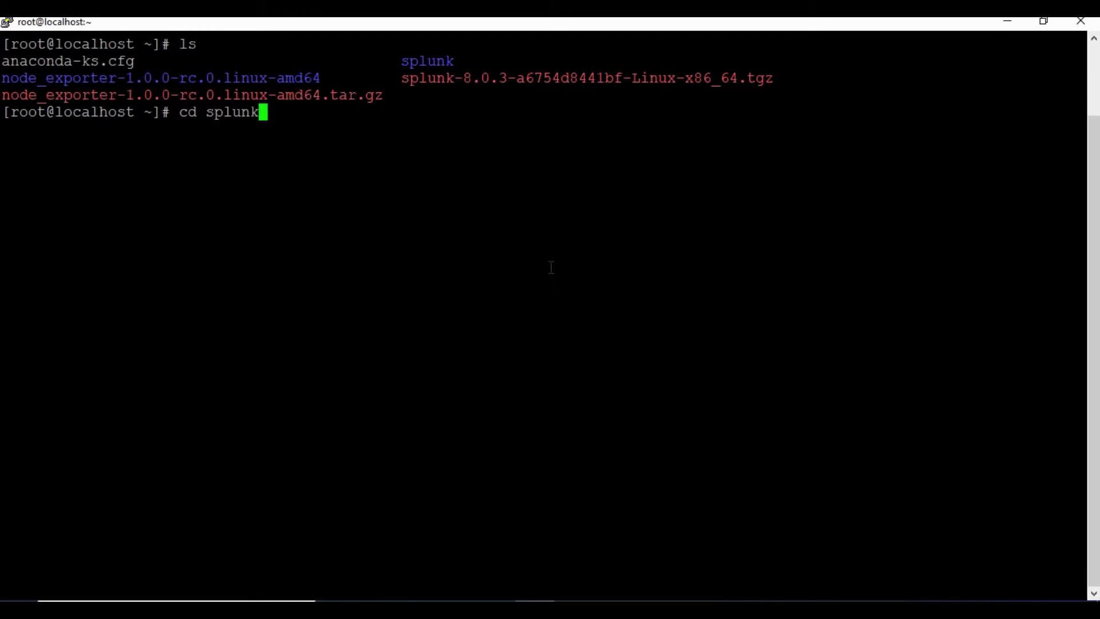
pyautogui.press('Return')
pyautogui.write('ls')
pyautogui.press('Return')
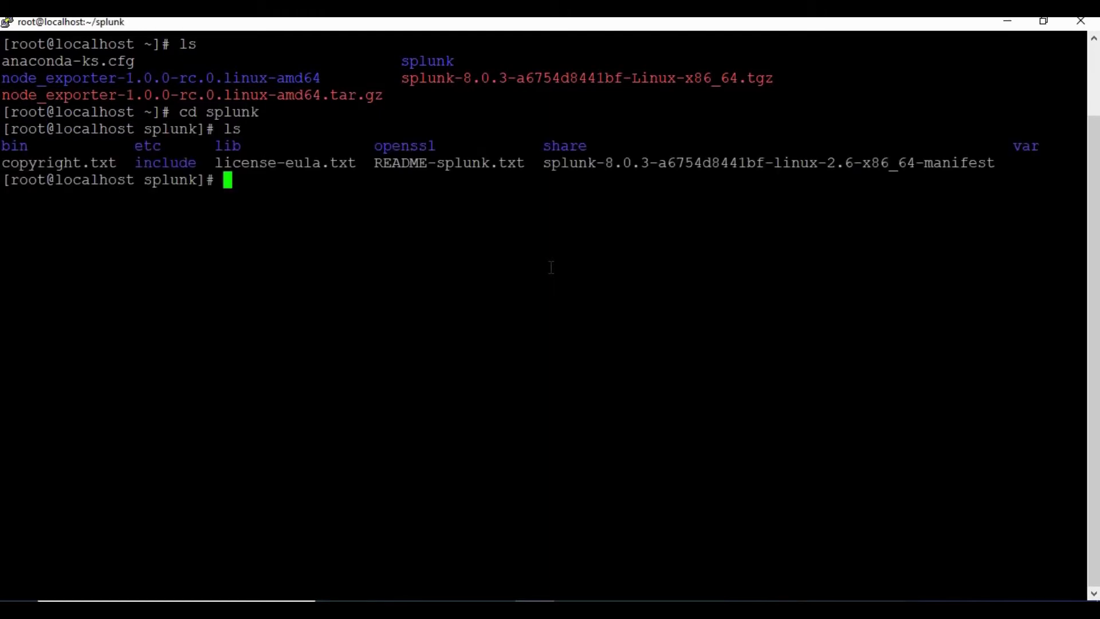
pyautogui.scroll(-2, 551, 267)
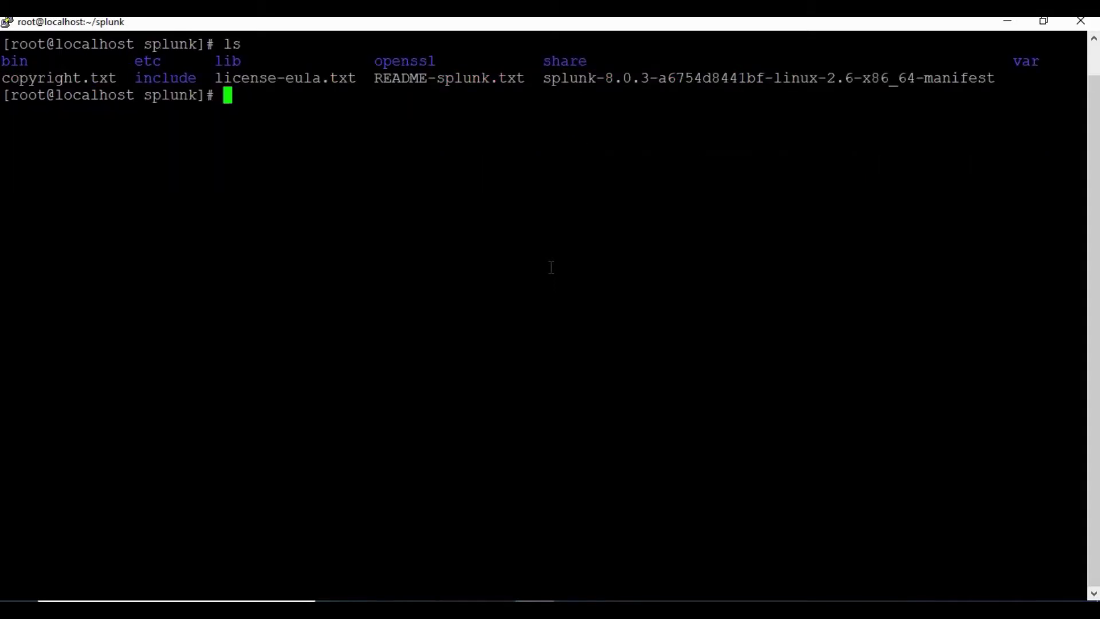
# Move into var and then lib, listing each directory's contents
pyautogui.write('cd var')
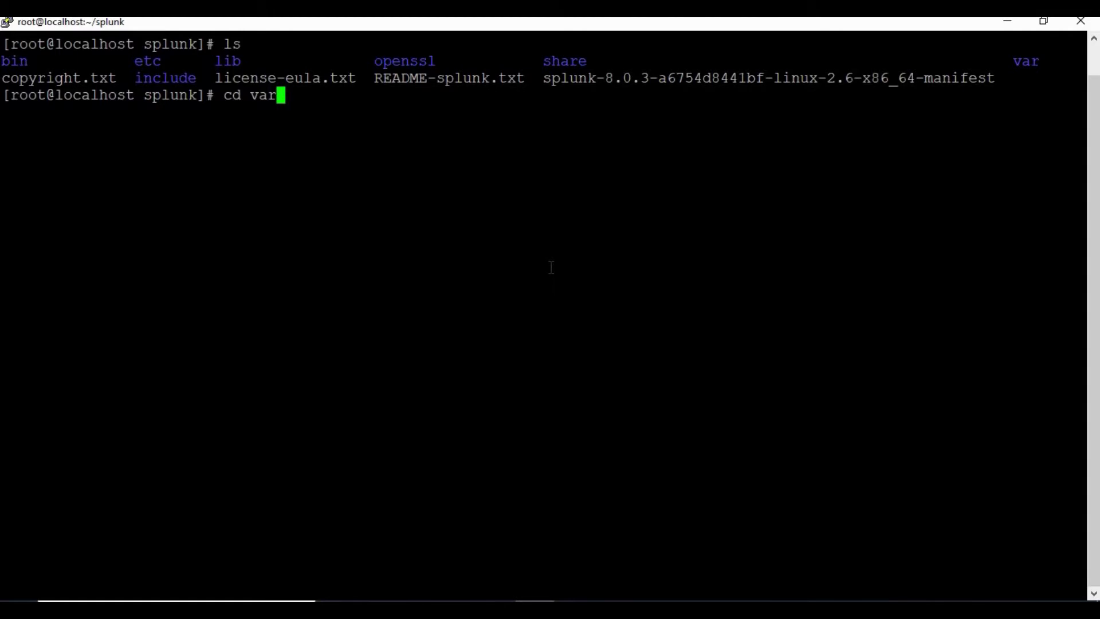
pyautogui.press('Return')
pyautogui.write('ls')
pyautogui.press('Return')
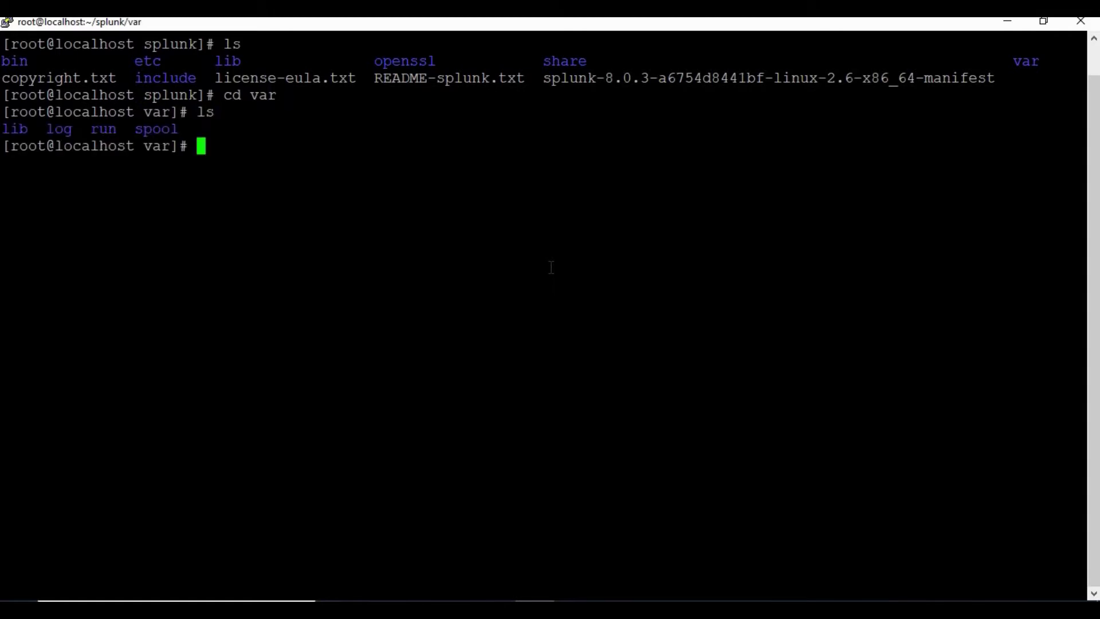
pyautogui.write('d')
pyautogui.press('BackSpace')
pyautogui.write('cd lib')
pyautogui.press('Return')
pyautogui.write('ls')
pyautogui.press('Return')
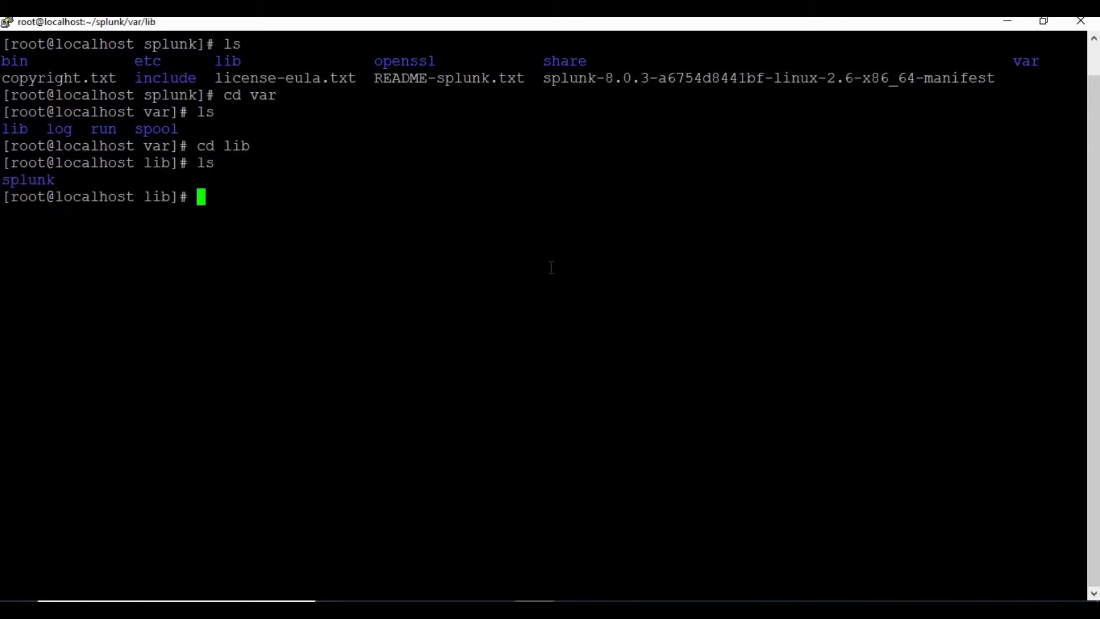
# Enter lib/splunk and then its defaultdb subdirectory, listing each one
pyautogui.write('cd sp')
pyautogui.press('Tab')
pyautogui.press('Return')
pyautogui.write('ls')
pyautogui.press('Return')
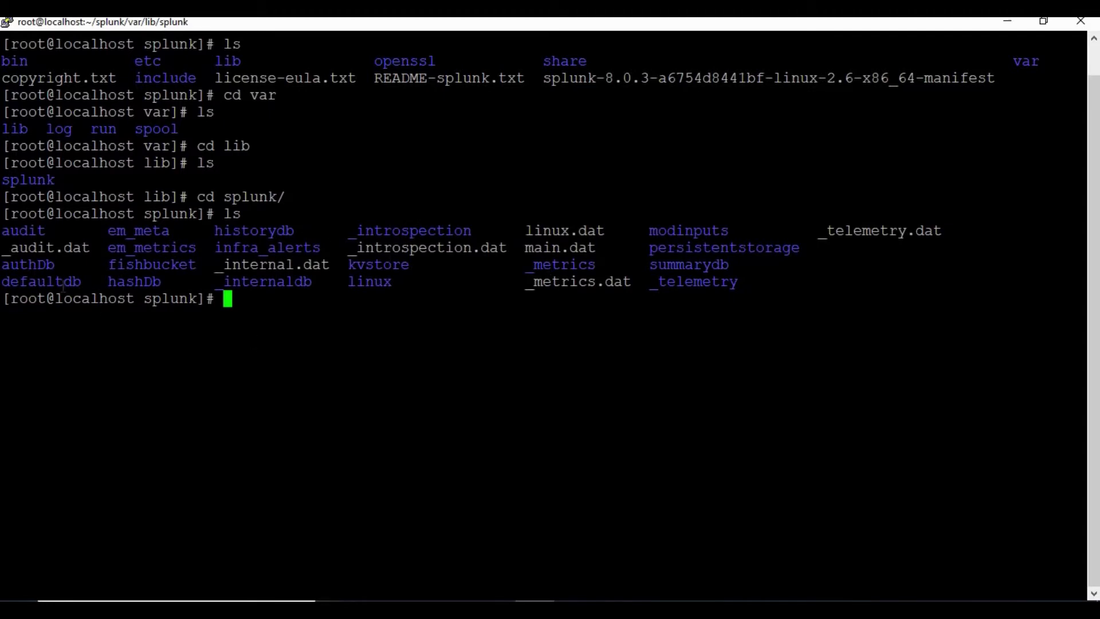
pyautogui.write('cd de')
pyautogui.press('Tab')
pyautogui.press('Return')
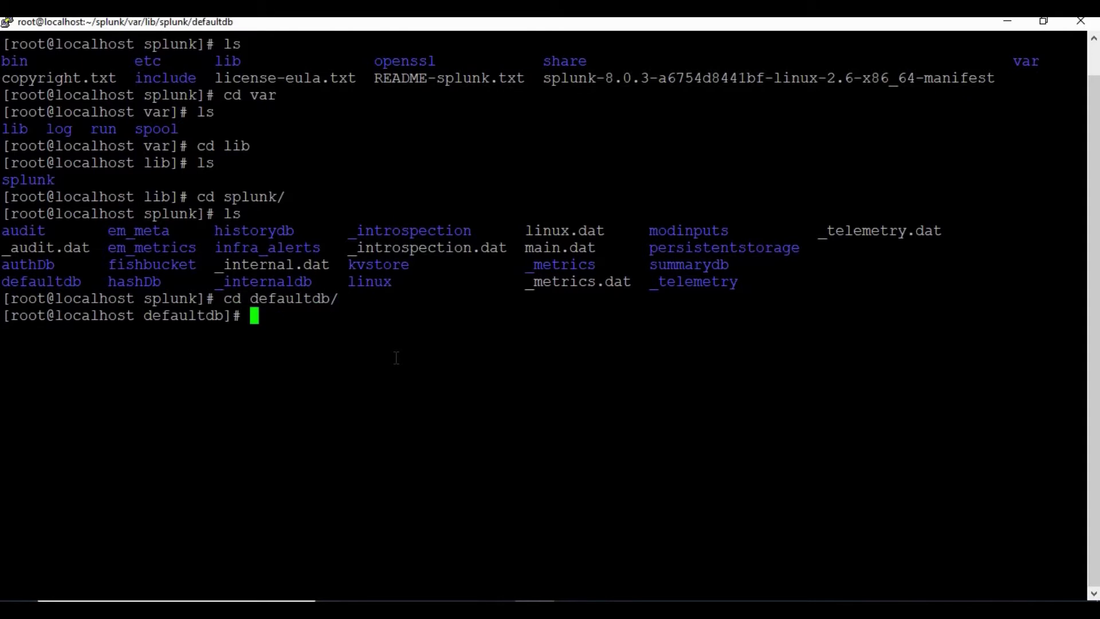
pyautogui.write('ls')
pyautogui.press('Return')
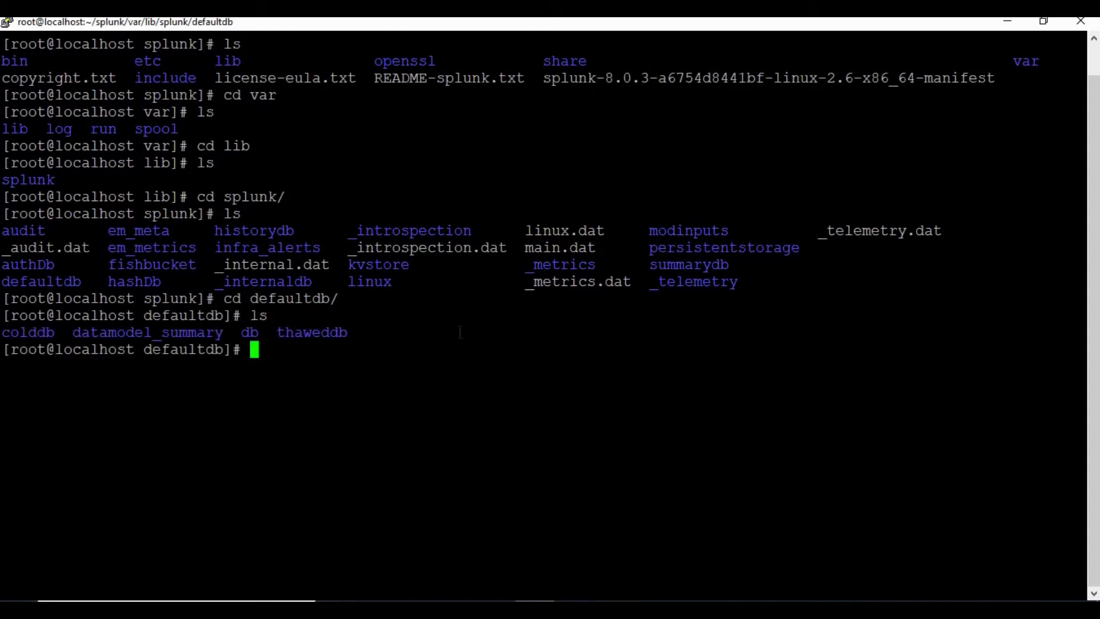
# Enter the db directory and list the default index's data buckets
pyautogui.write('cd db')
pyautogui.press('Return')
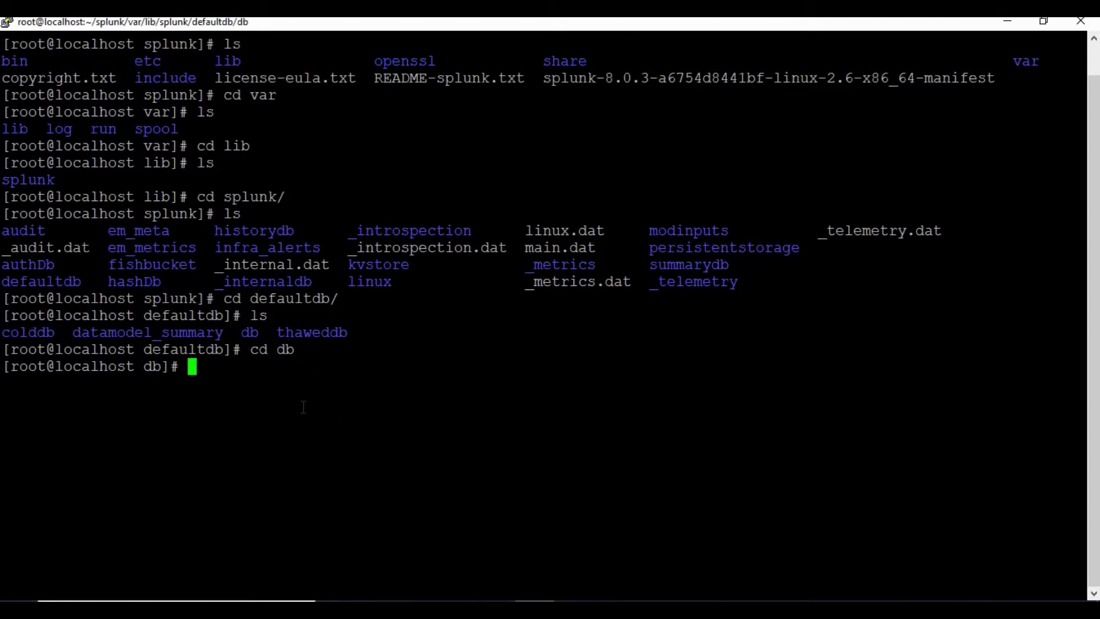
pyautogui.write('ls')
pyautogui.press('Return')
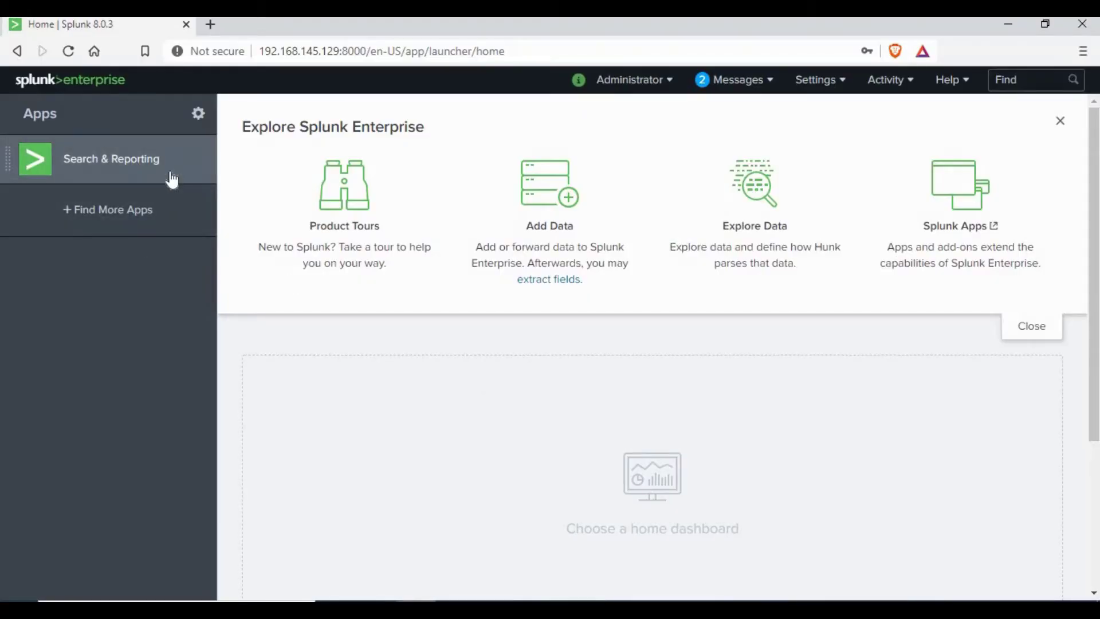
# Run an index=* search in the Search & Reporting app
pyautogui.click(172, 177)
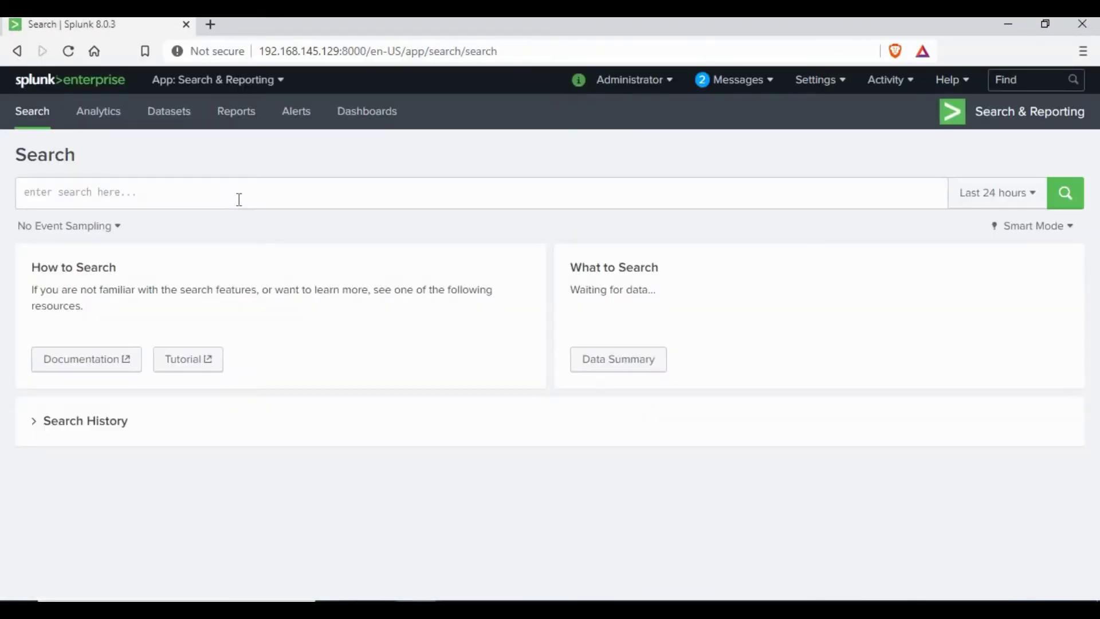
pyautogui.click(239, 200)
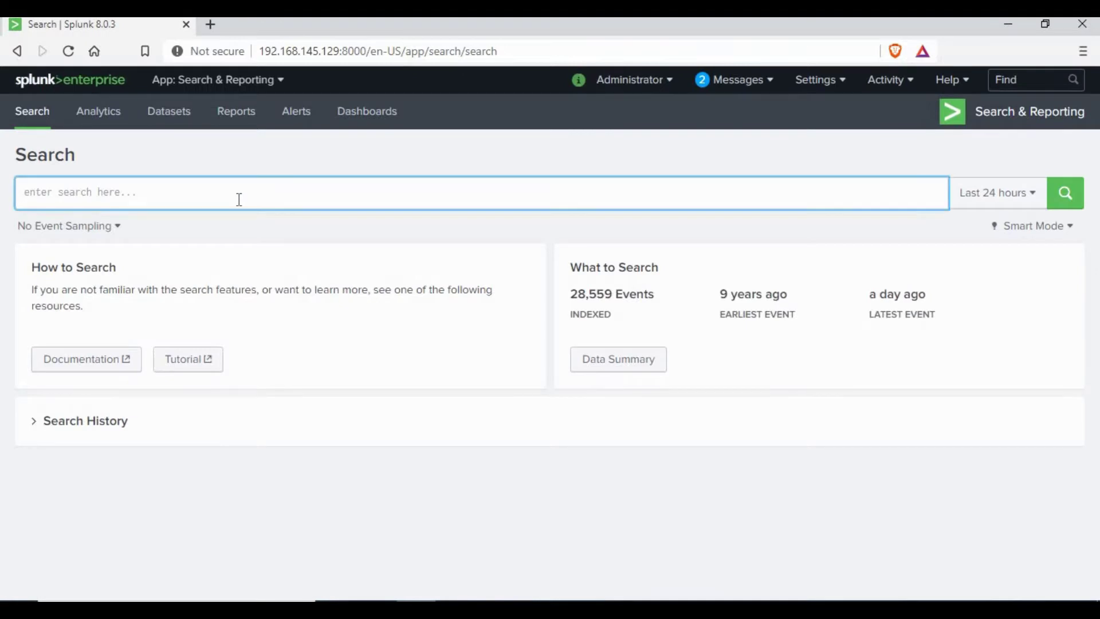
pyautogui.write('index=')
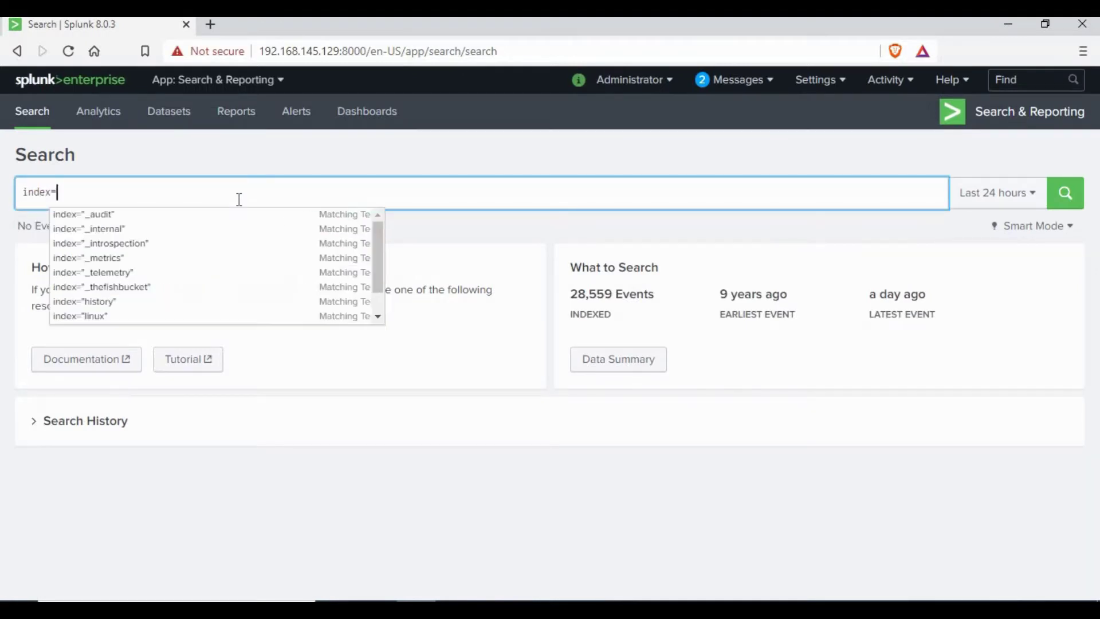
pyautogui.write('*')
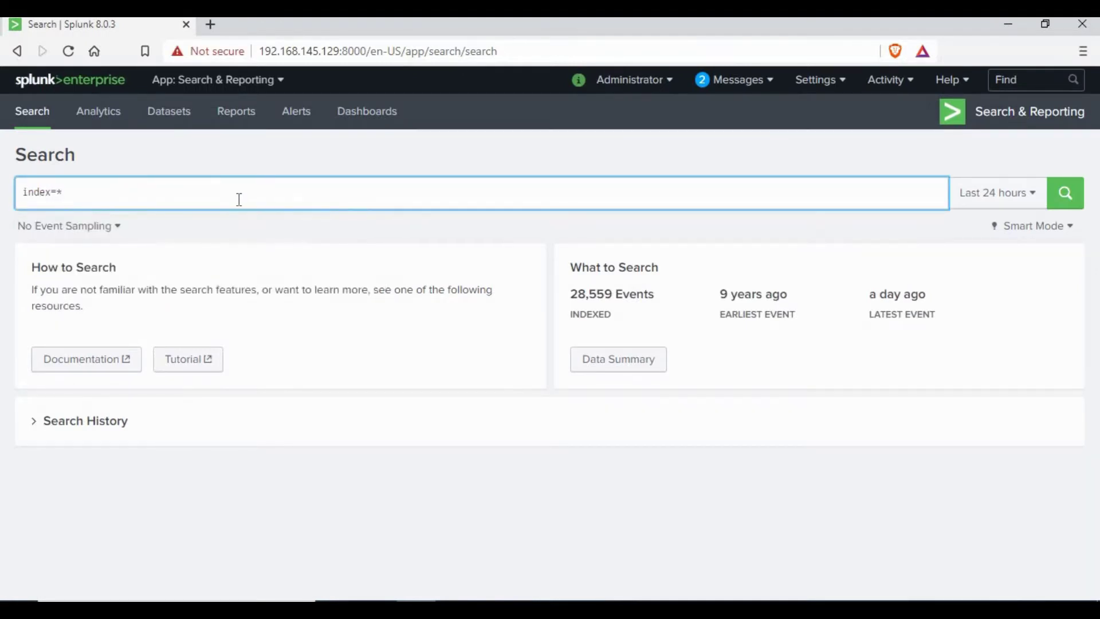
pyautogui.press('Return')
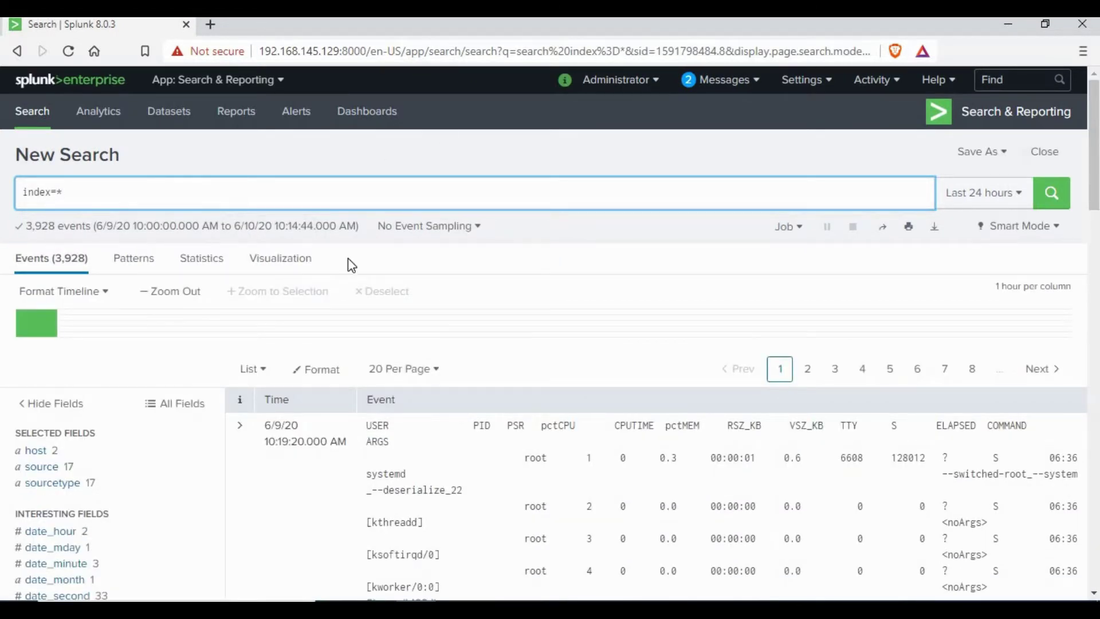
# Review the index field's value breakdown, then go to the Settings Indexes page
pyautogui.scroll(-5, 346, 265)
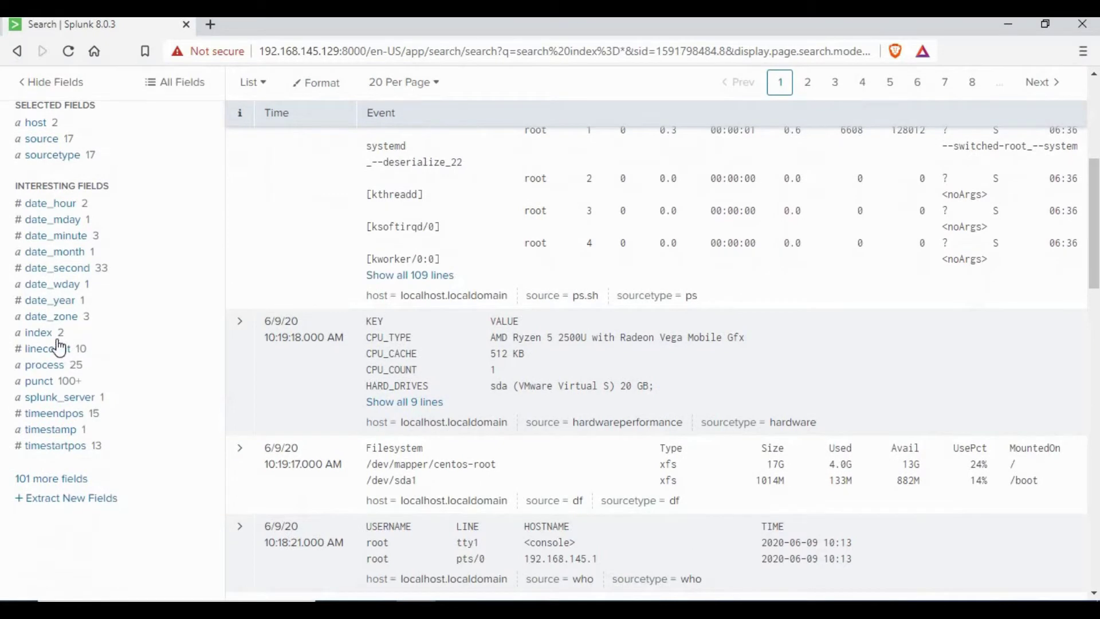
pyautogui.click(49, 337)
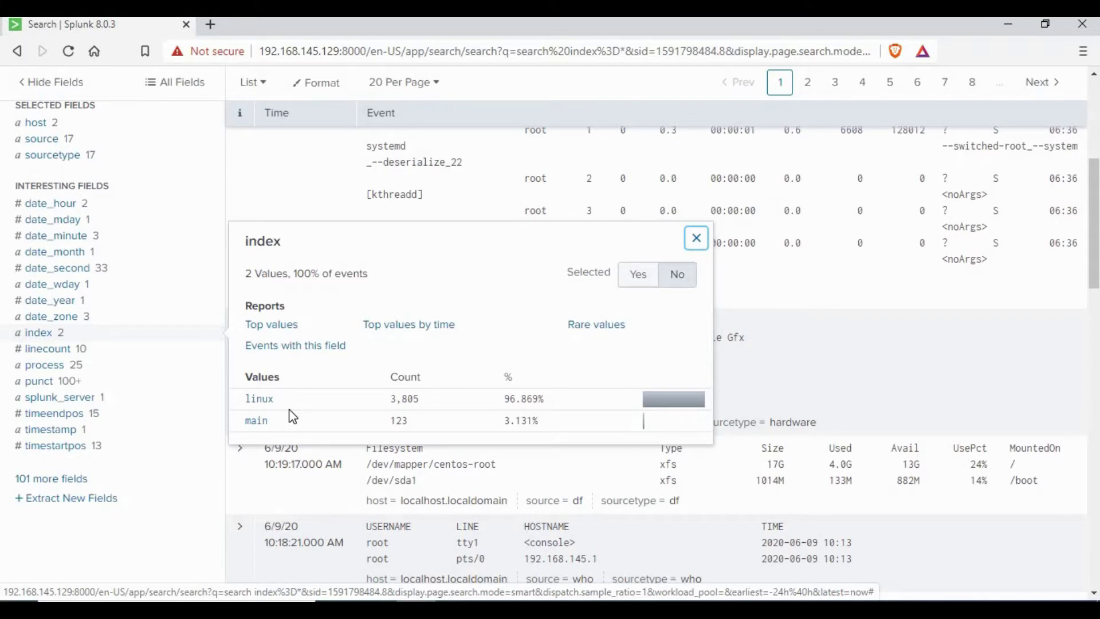
pyautogui.scroll(5, 192, 375)
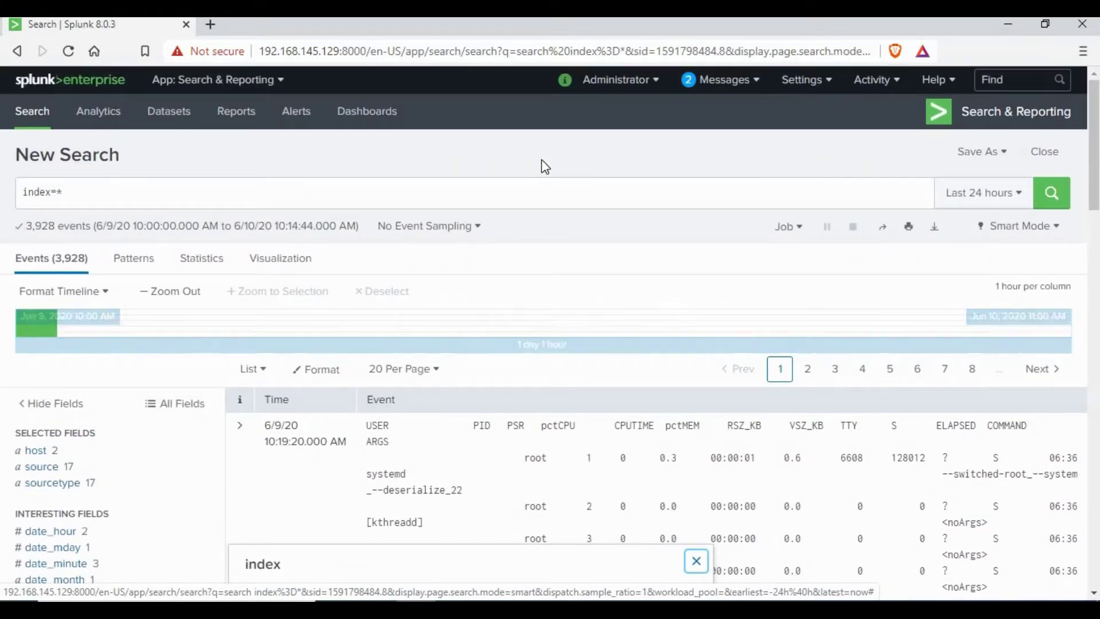
pyautogui.click(396, 174)
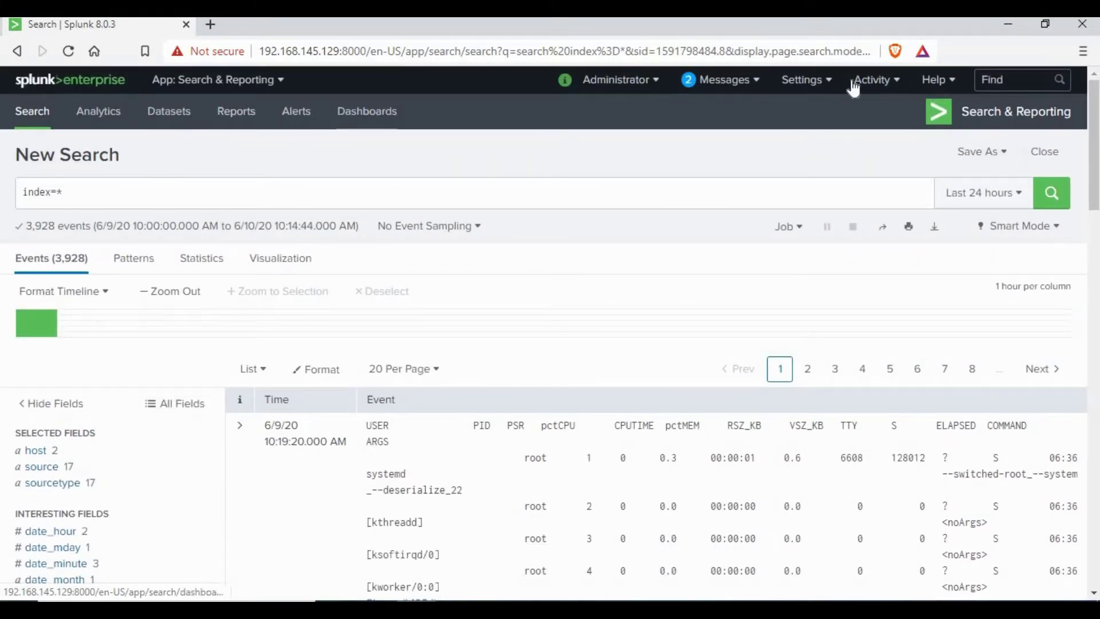
pyautogui.click(828, 80)
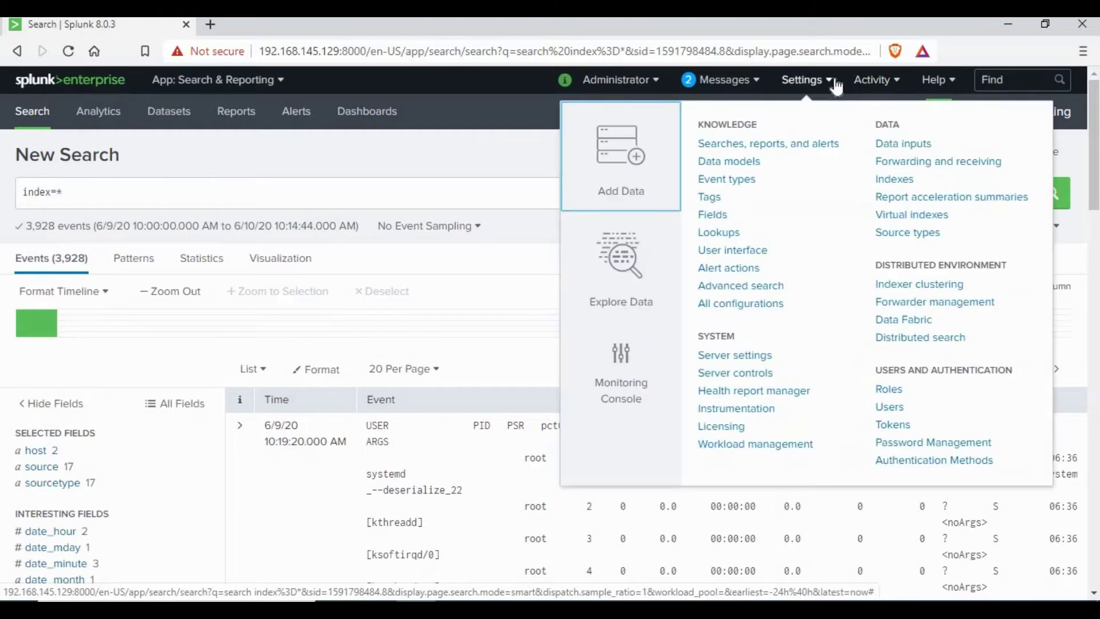
pyautogui.click(895, 179)
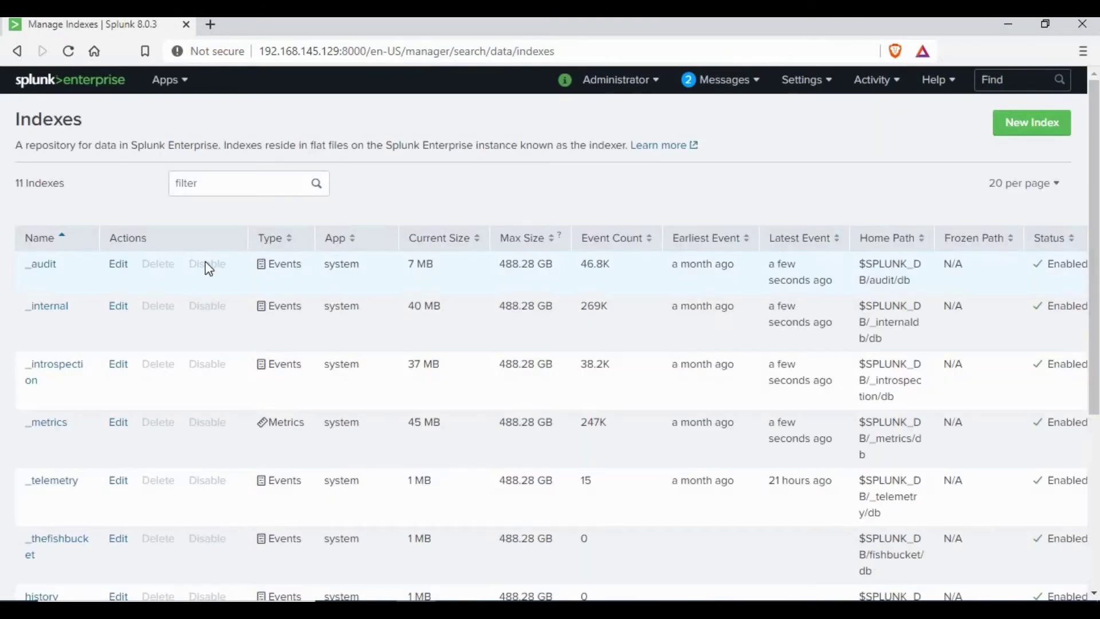
# Scroll through the 11 indexes on the Indexes page, then return to Splunk Home
pyautogui.scroll(-5, 208, 268)
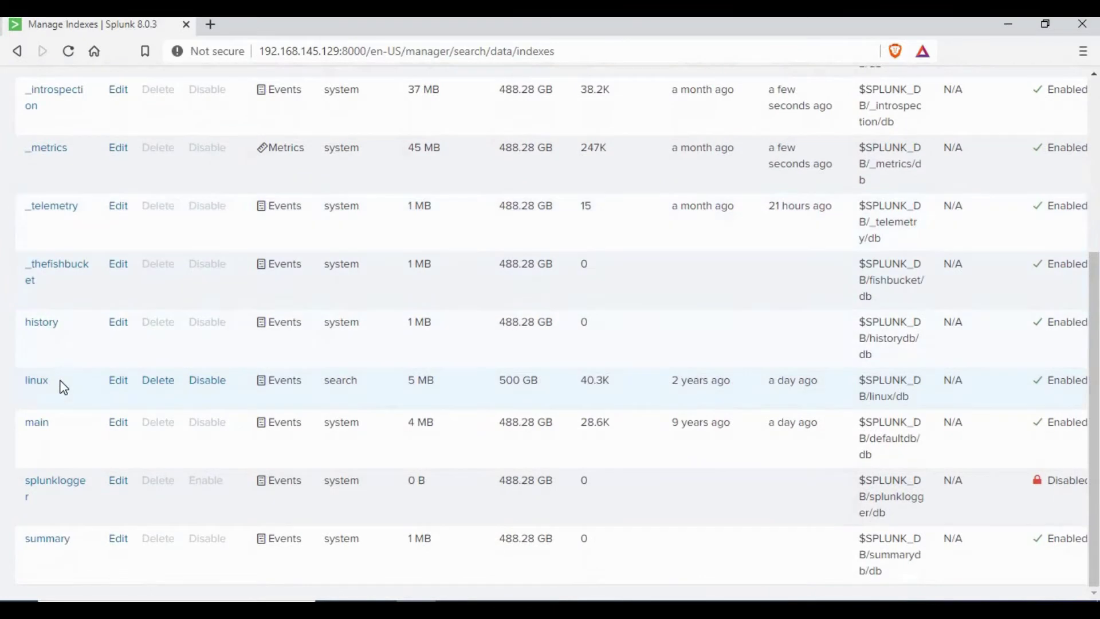
pyautogui.keyDown('shift'); pyautogui.click(53, 430); pyautogui.keyUp('shift')
pyautogui.click(53, 431)
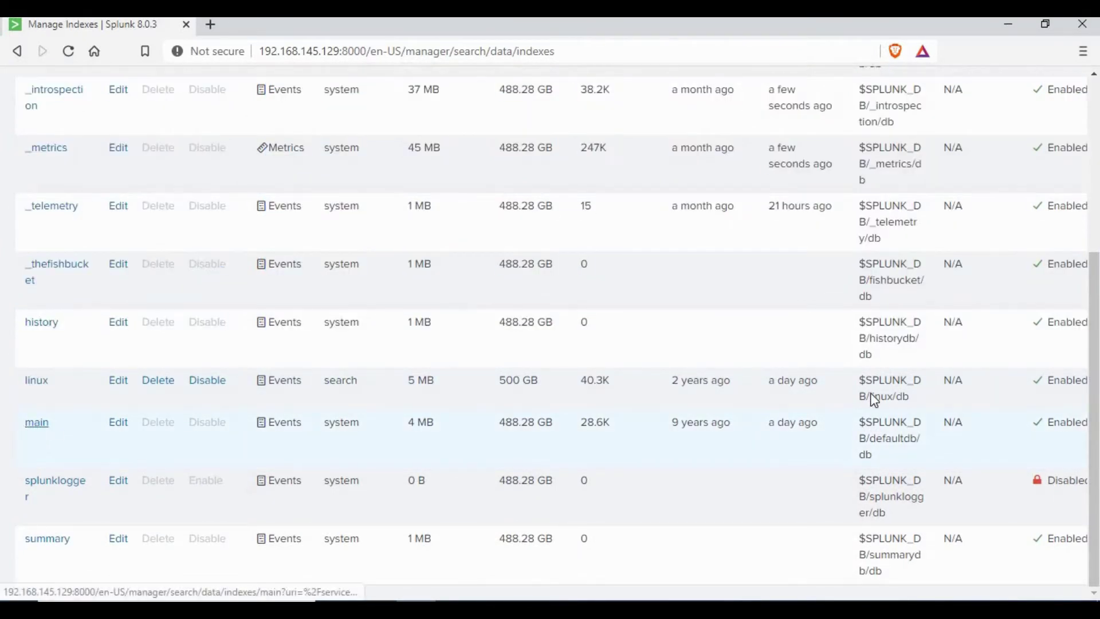
pyautogui.scroll(2, 870, 448)
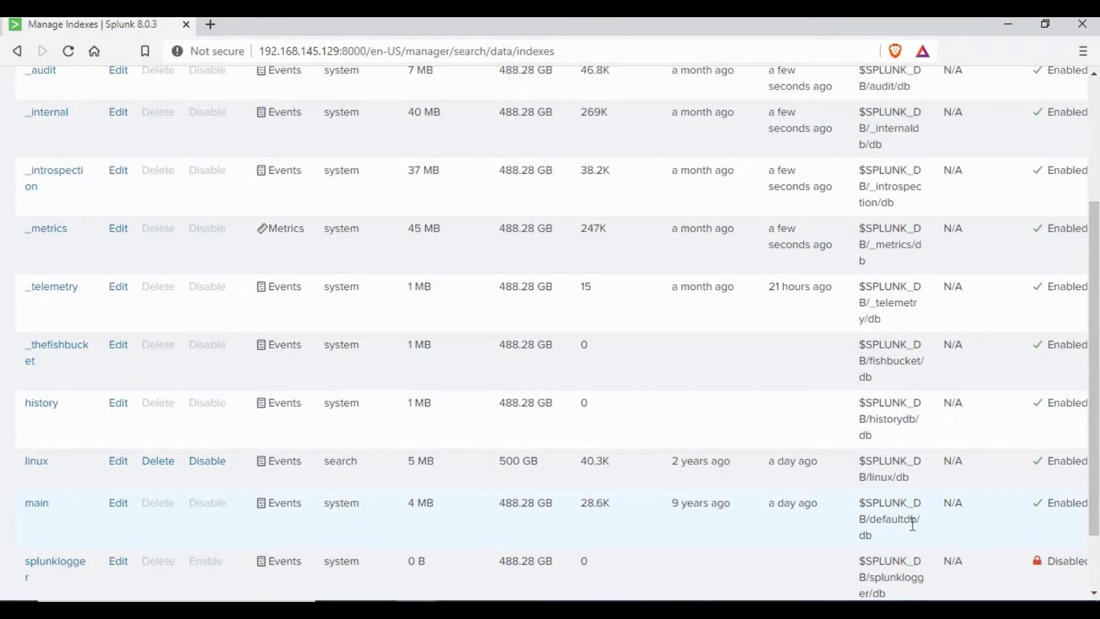
pyautogui.scroll(5, 928, 526)
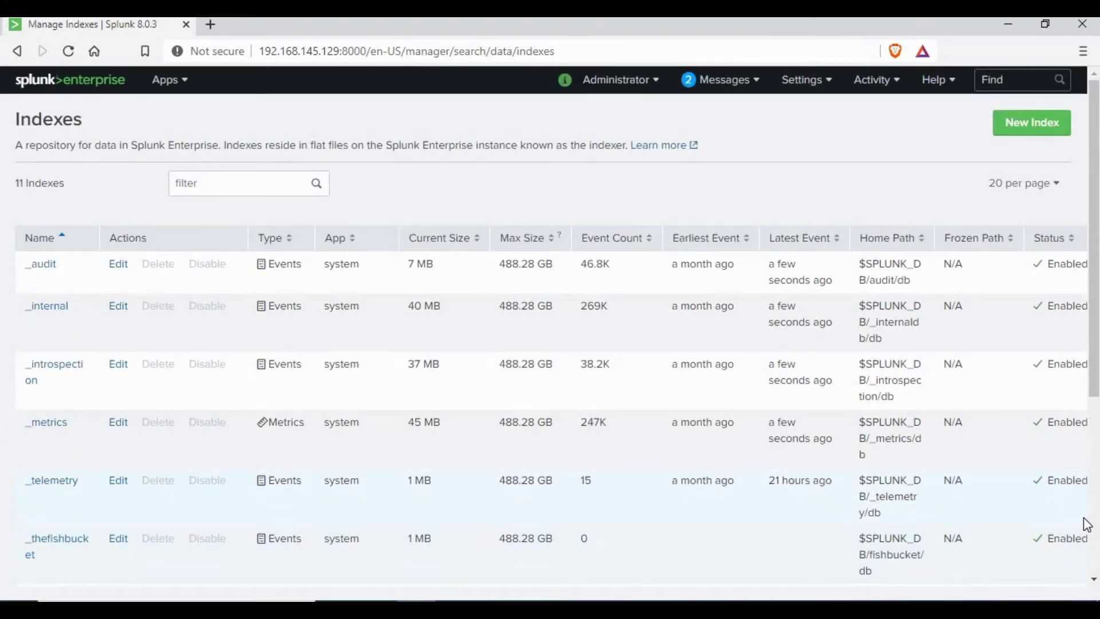
pyautogui.scroll(-6, 1087, 525)
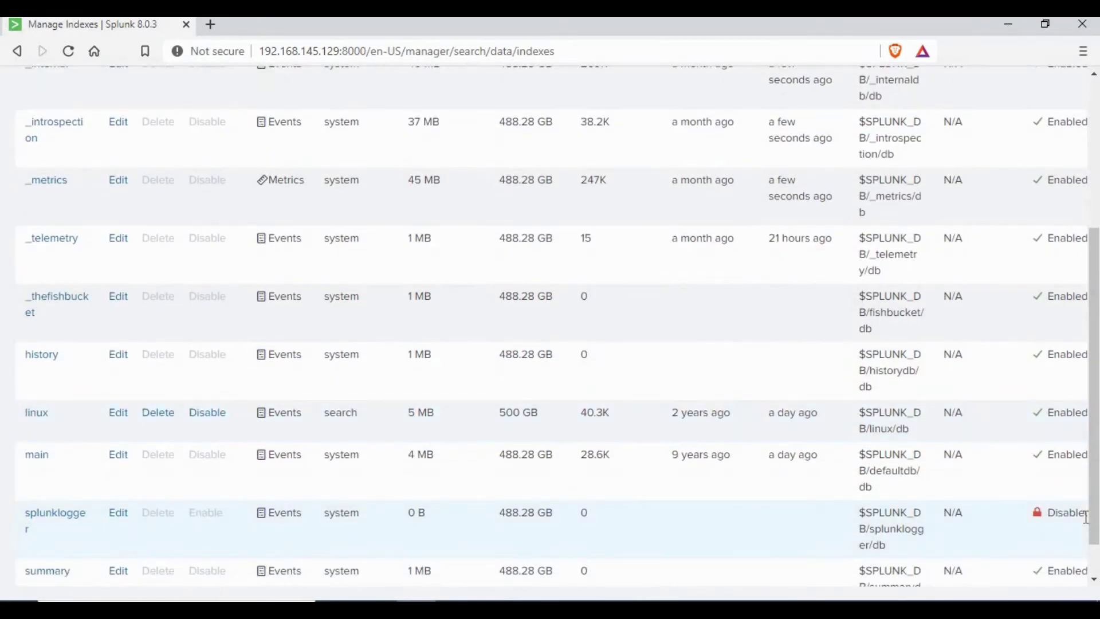
pyautogui.scroll(6, 351, 503)
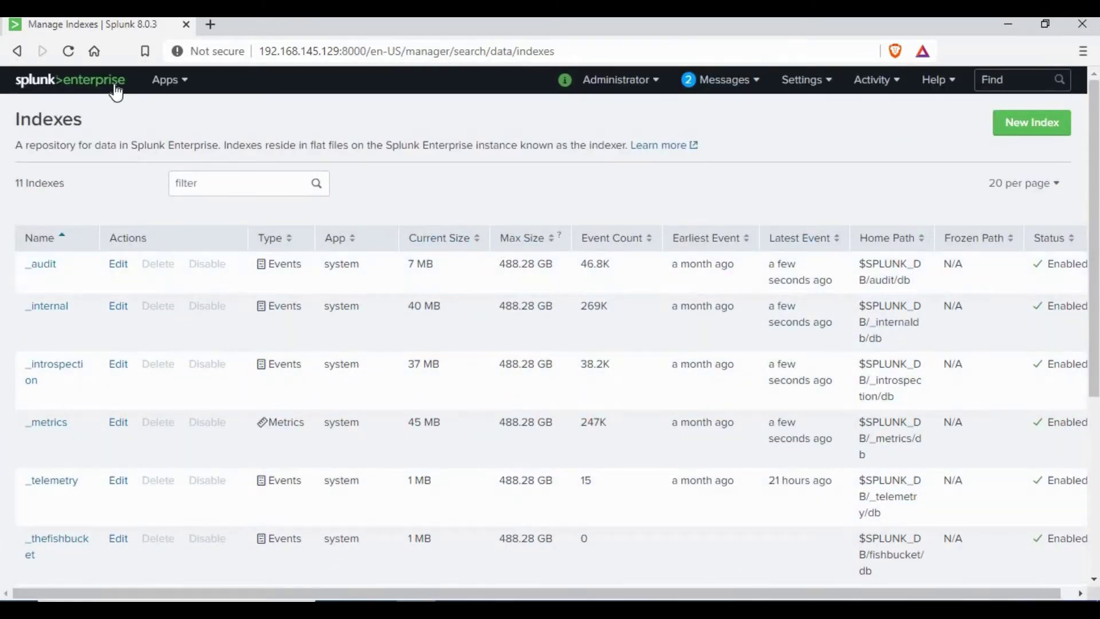
pyautogui.click(70, 79)
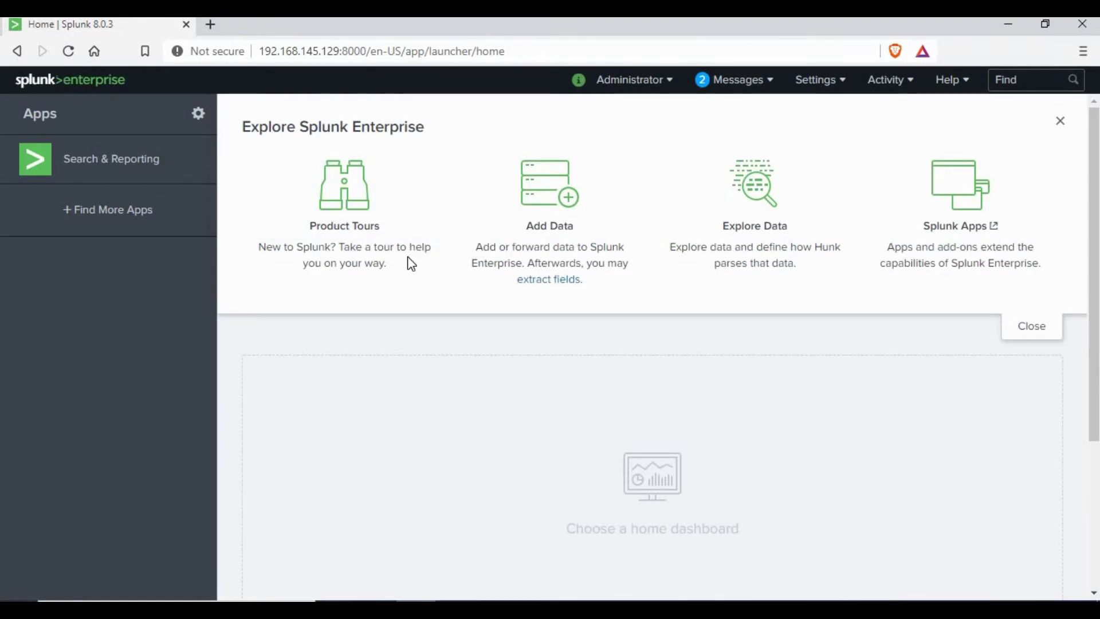
pyautogui.click(846, 85)
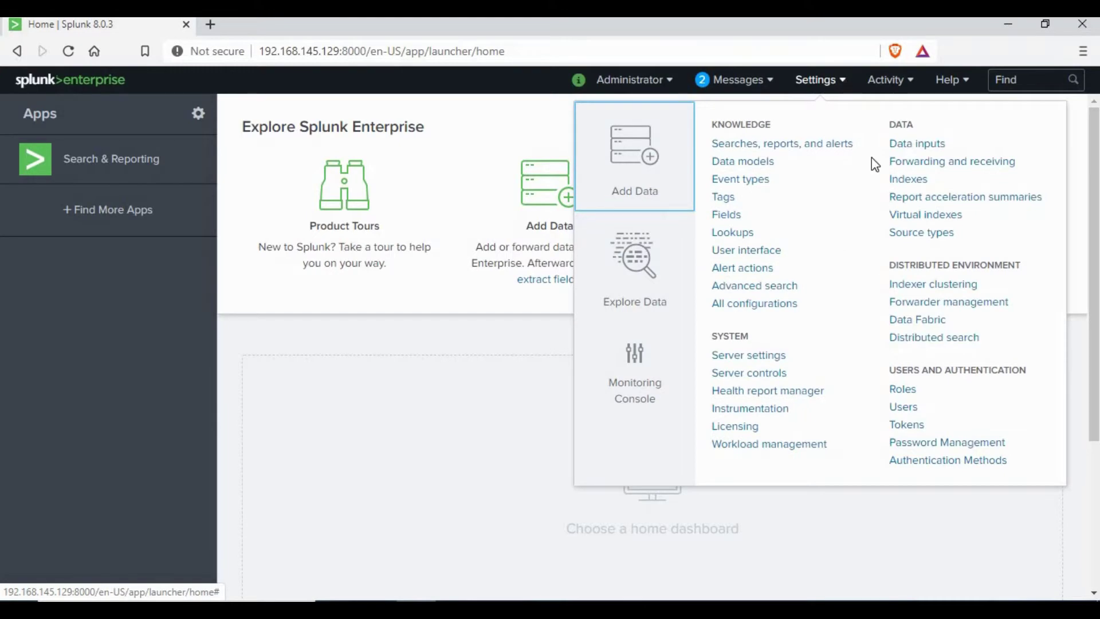
pyautogui.click(916, 233)
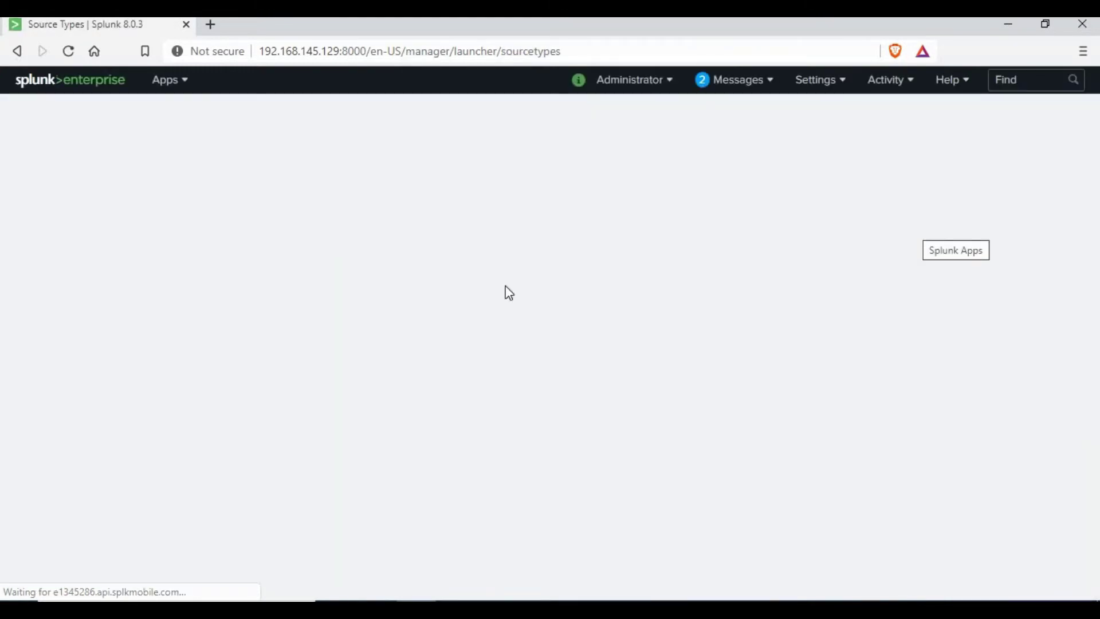
pyautogui.scroll(-9, 268, 326)
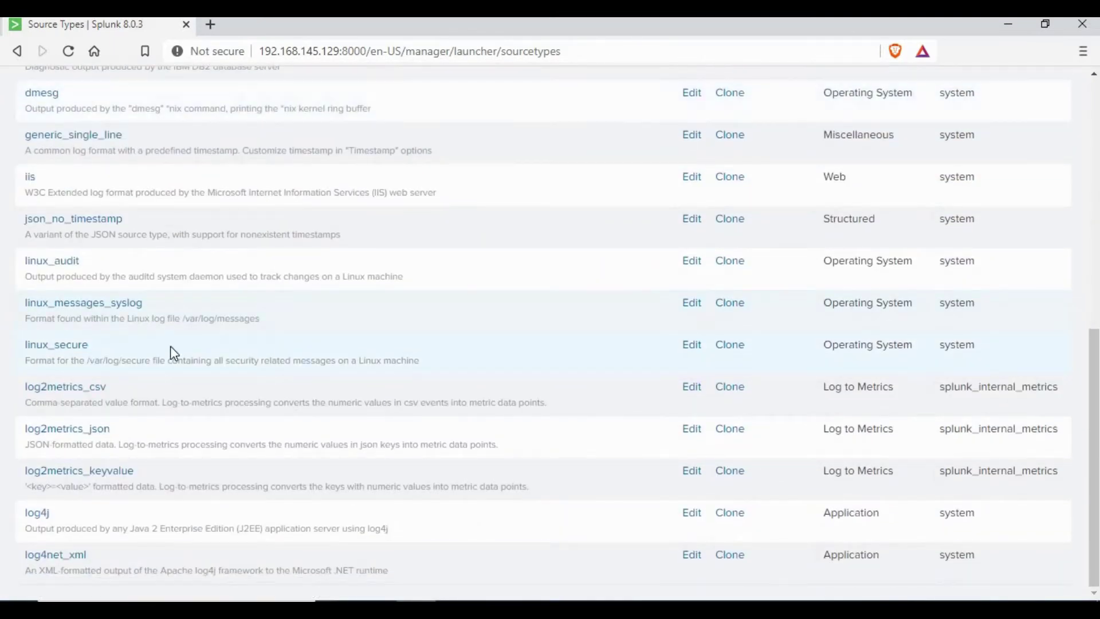
pyautogui.scroll(10, 315, 386)
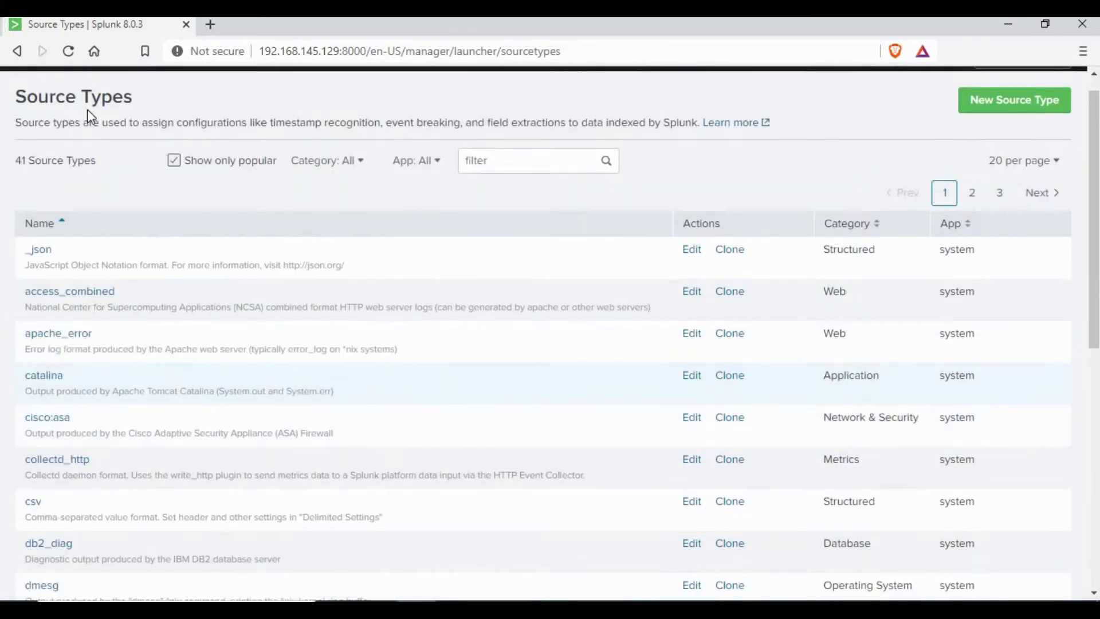
pyautogui.click(112, 95)
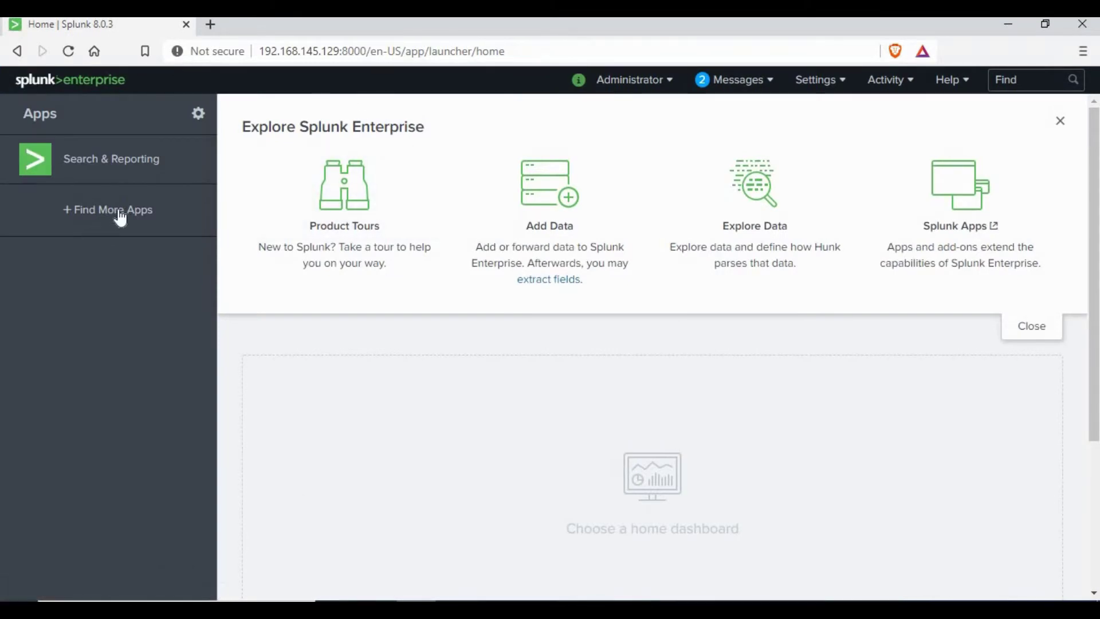
# Look through the 18 installed apps in the Apps list, then go to Browse more apps
pyautogui.click(198, 119)
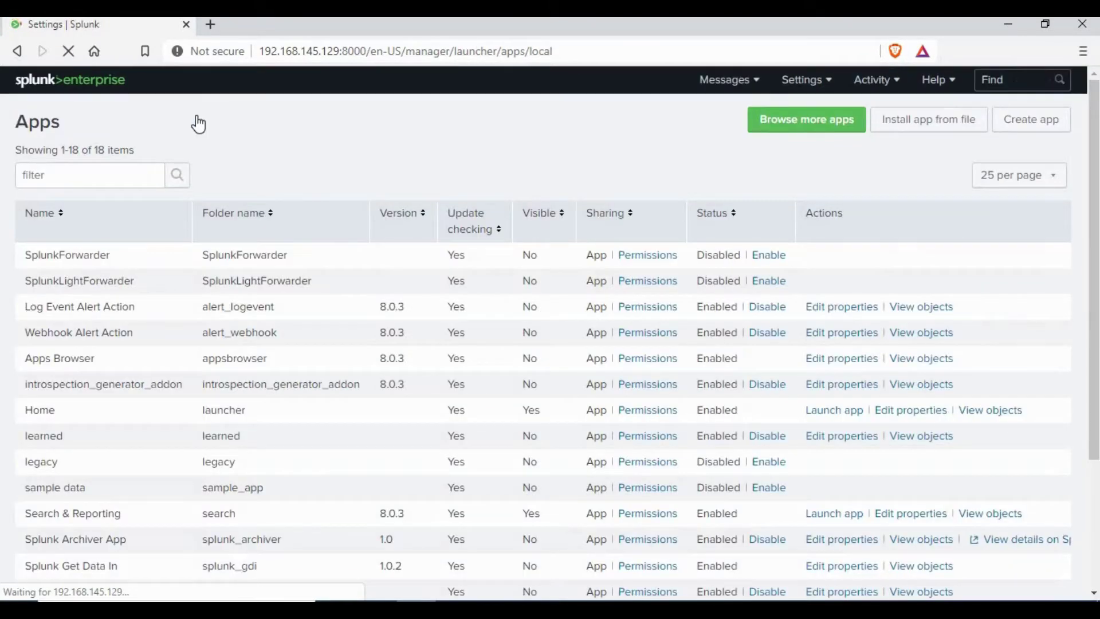
pyautogui.scroll(-1, 78, 252)
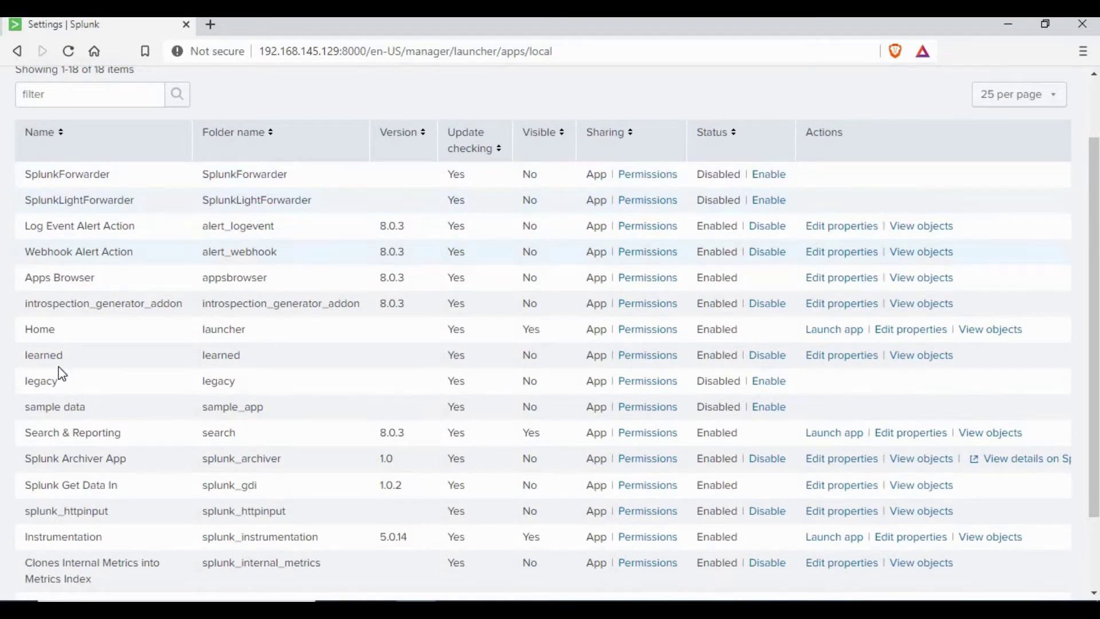
pyautogui.scroll(-1, 63, 363)
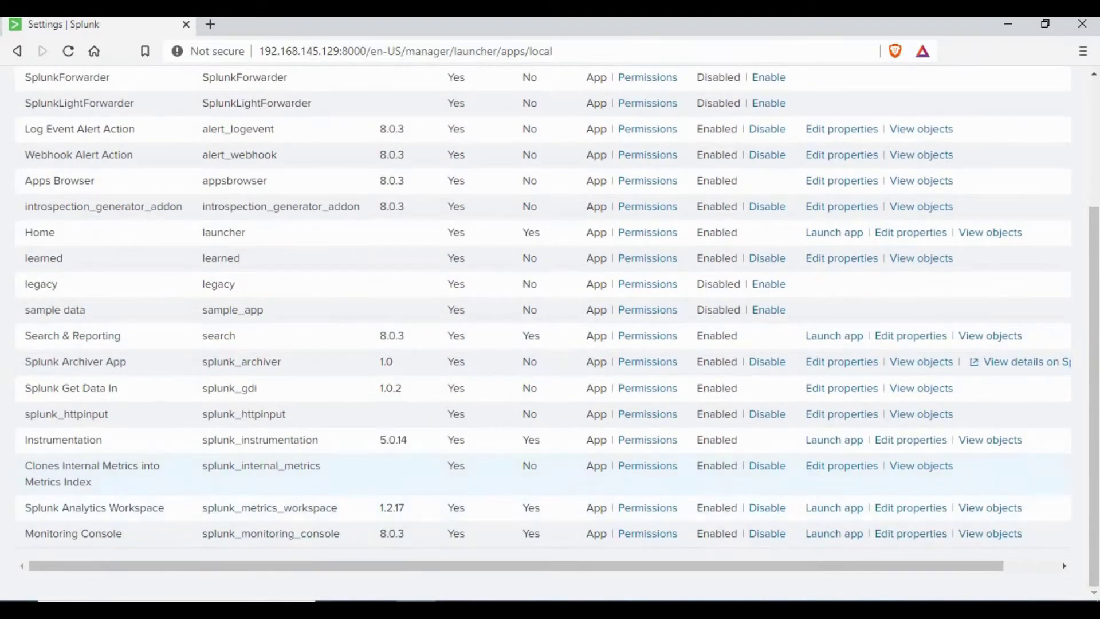
pyautogui.scroll(2, 111, 374)
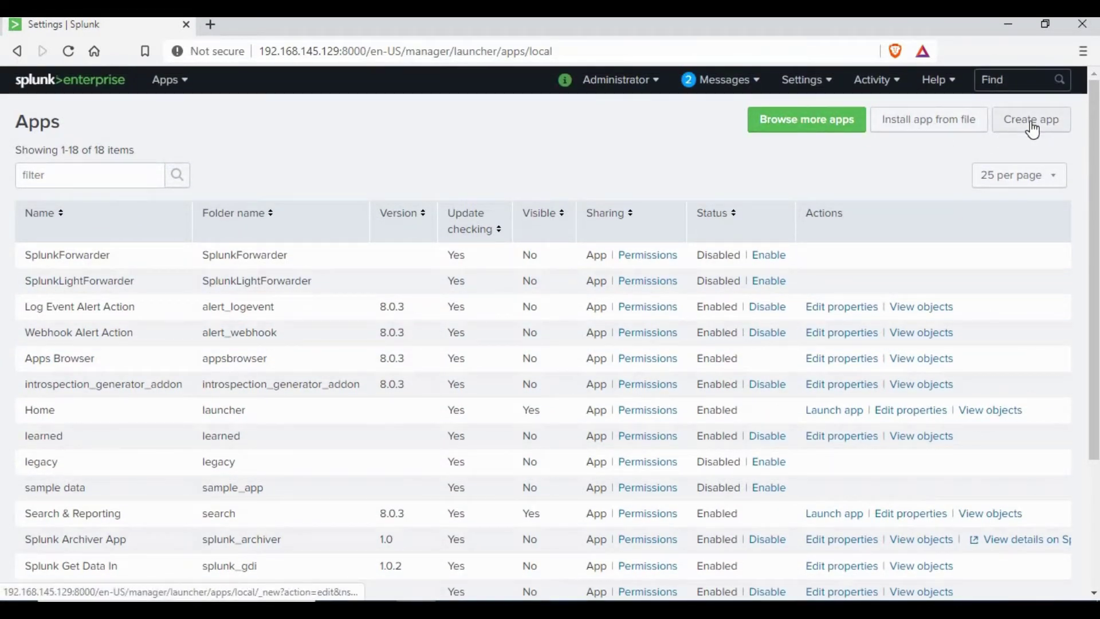
pyautogui.click(831, 123)
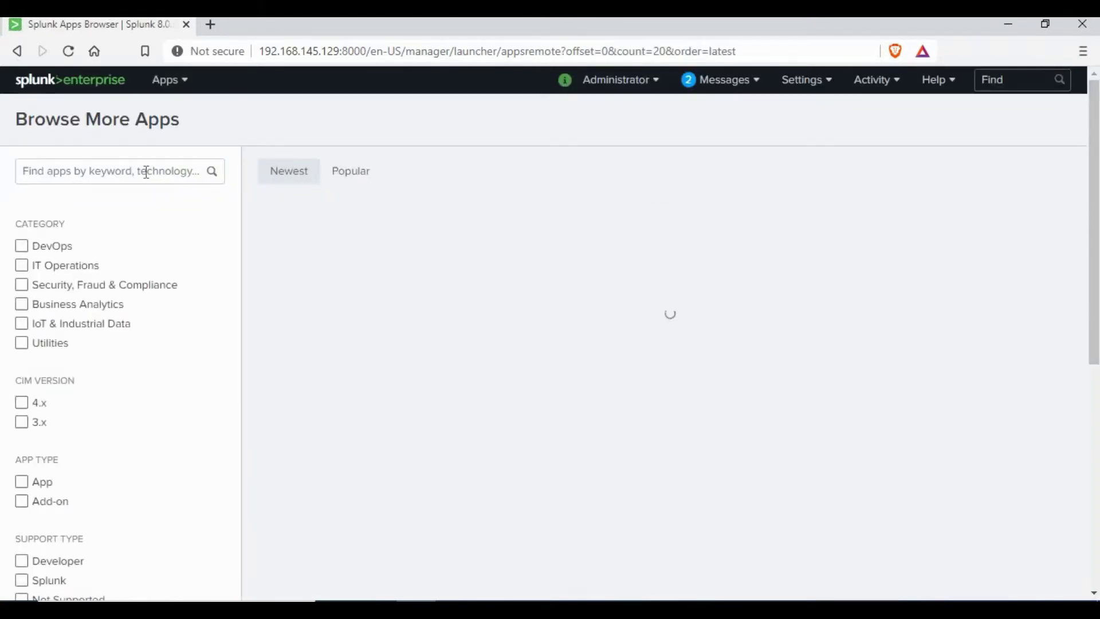
# Search the app catalogue for 'license' and expand the License Usage Dashboard description
pyautogui.click(147, 171)
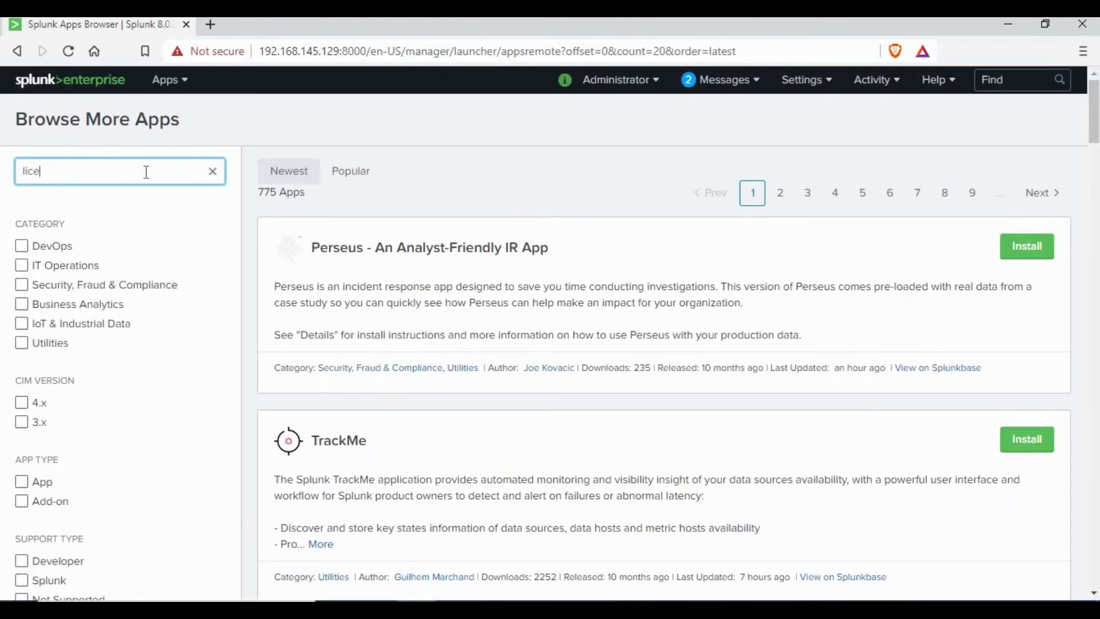
pyautogui.press('Return')
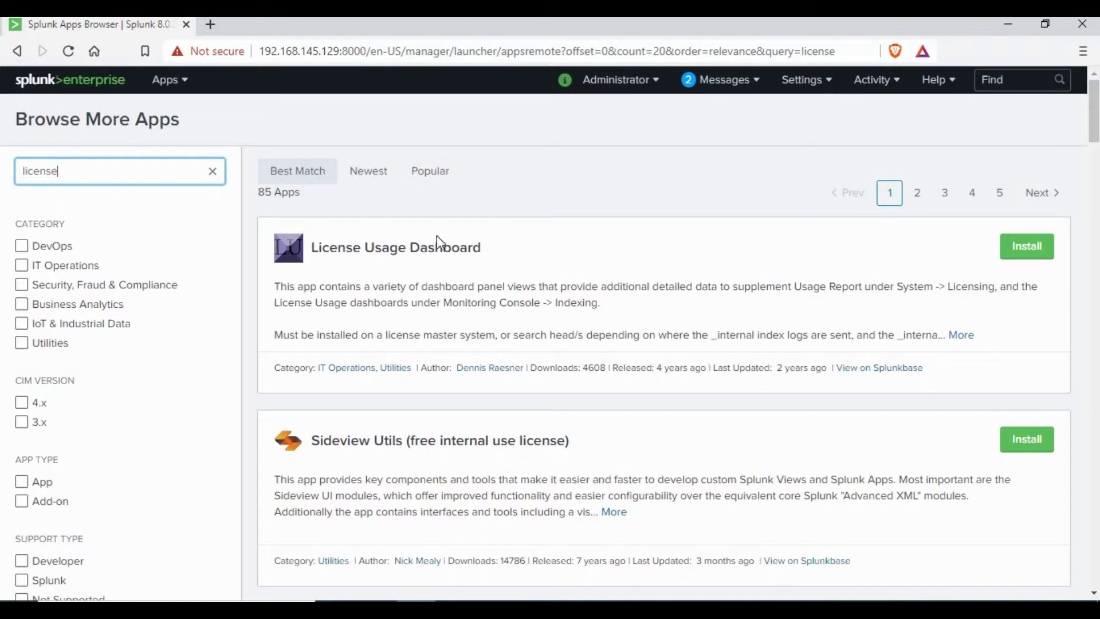
pyautogui.click(961, 334)
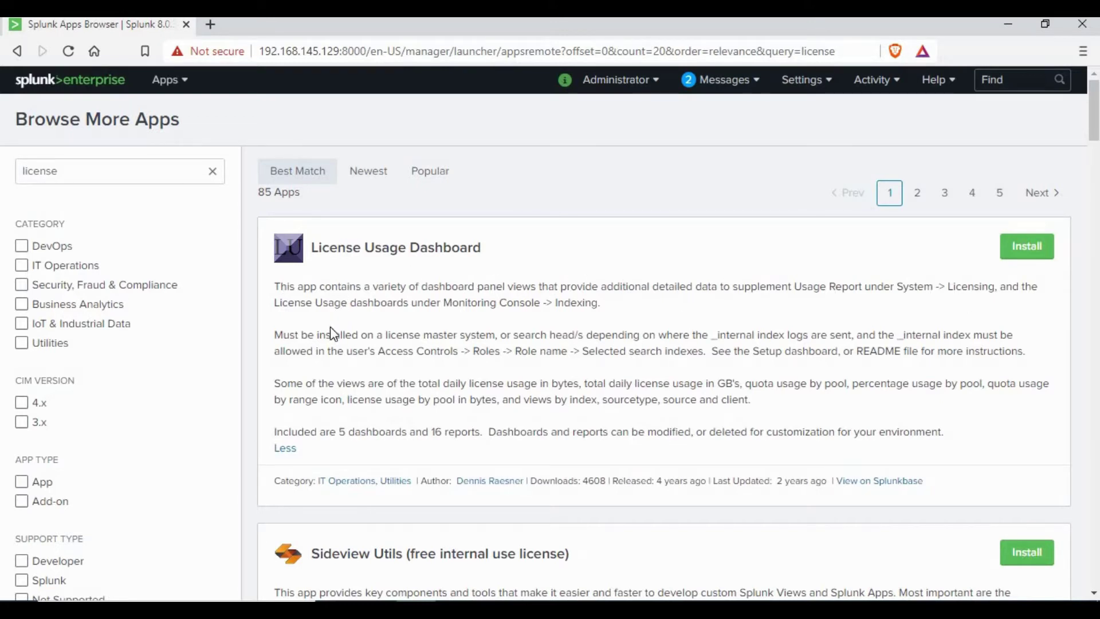
# Highlight the app's installation requirements, including Selected search indexes and the README note
pyautogui.moveTo(367, 335); pyautogui.dragTo(1007, 337)
pyautogui.click(504, 366)
pyautogui.moveTo(567, 352); pyautogui.dragTo(709, 351)
pyautogui.moveTo(942, 349); pyautogui.dragTo(985, 350)
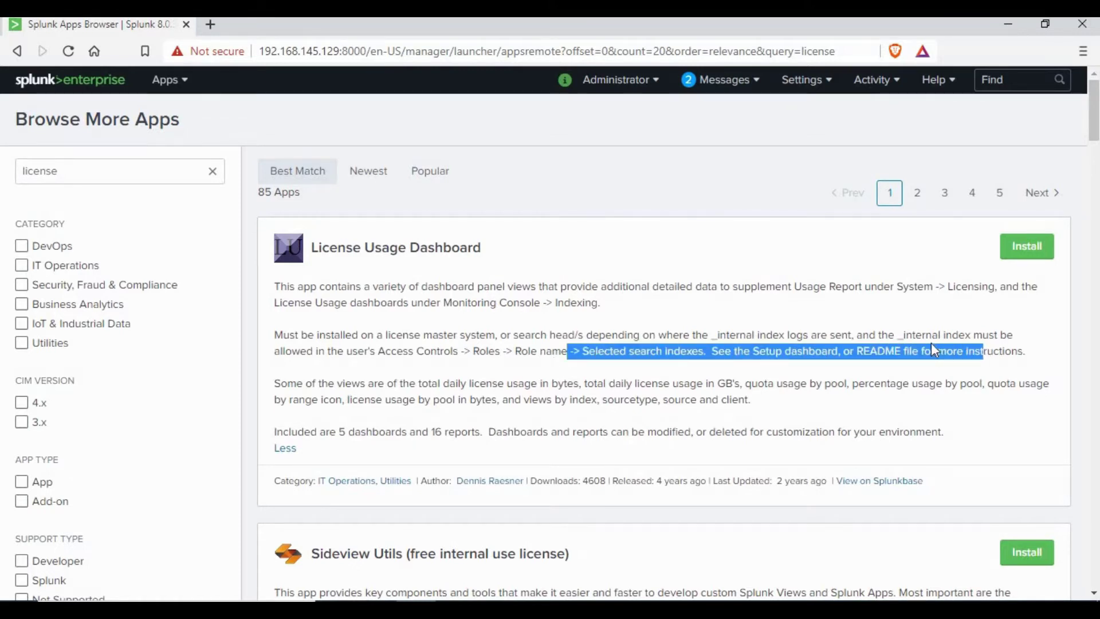
pyautogui.click(935, 351)
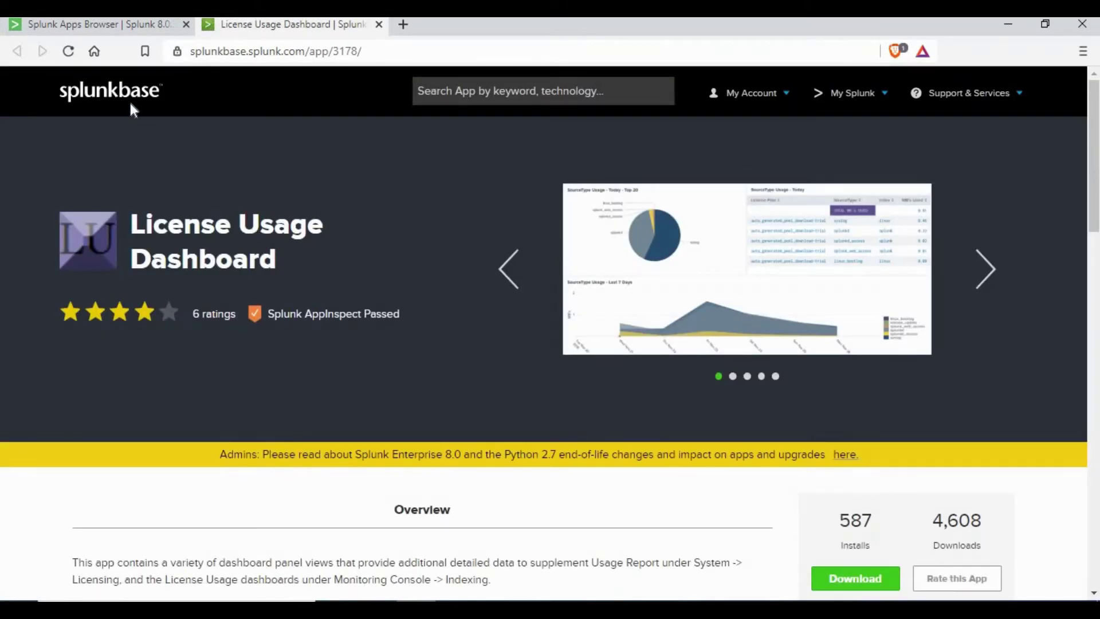
# Step through the app's screenshots and check its version, keeping 4.5.0
pyautogui.scroll(-1, 985, 229)
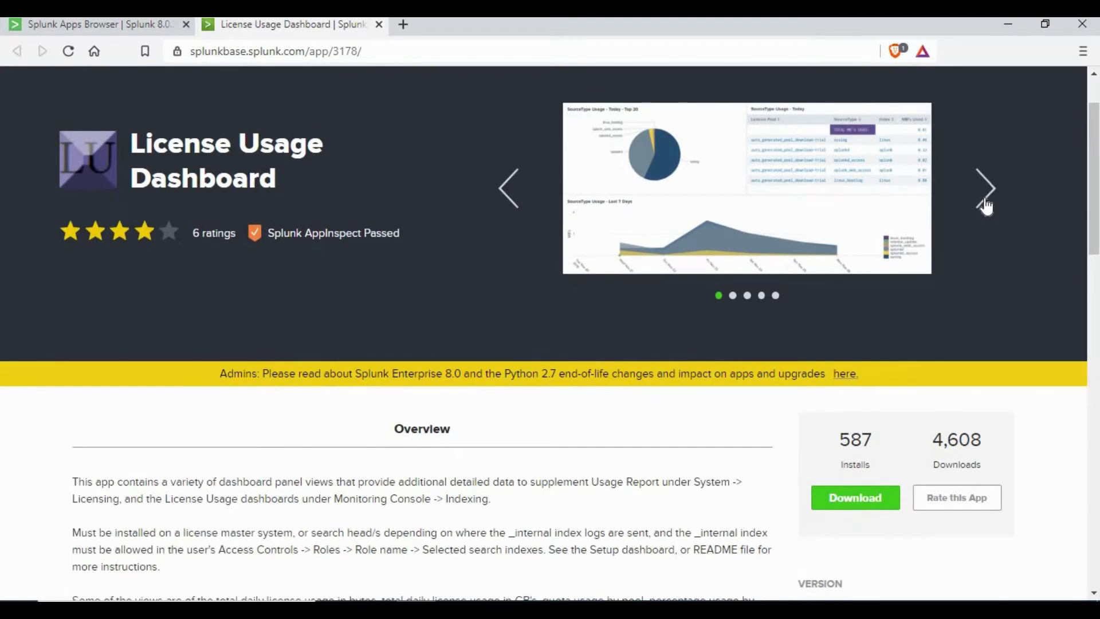
pyautogui.click(985, 198)
pyautogui.click(985, 198)
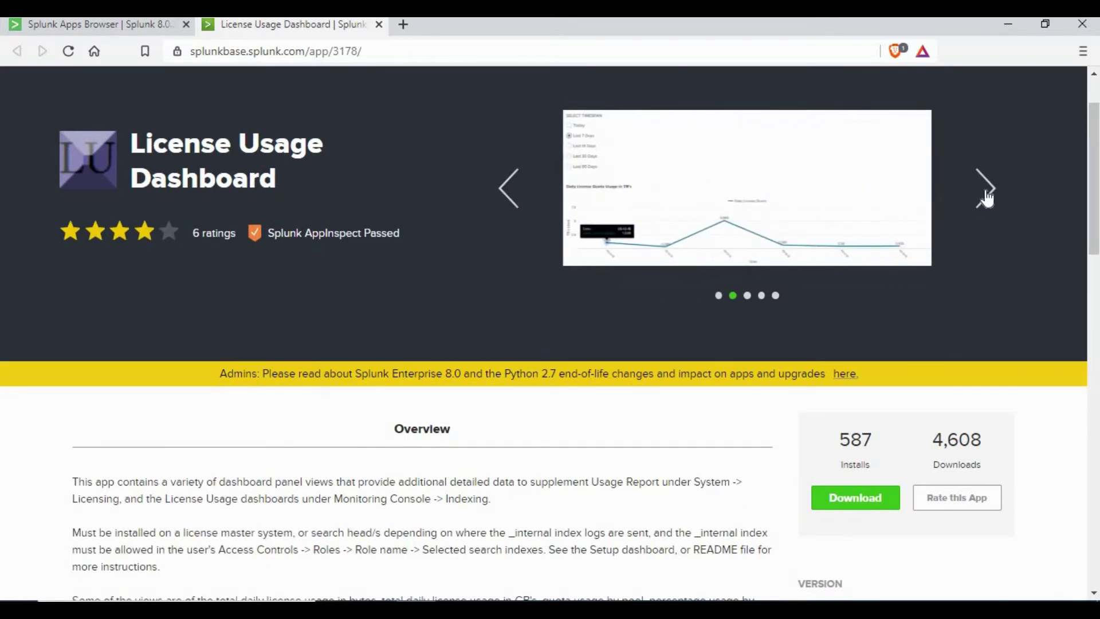
pyautogui.click(984, 194)
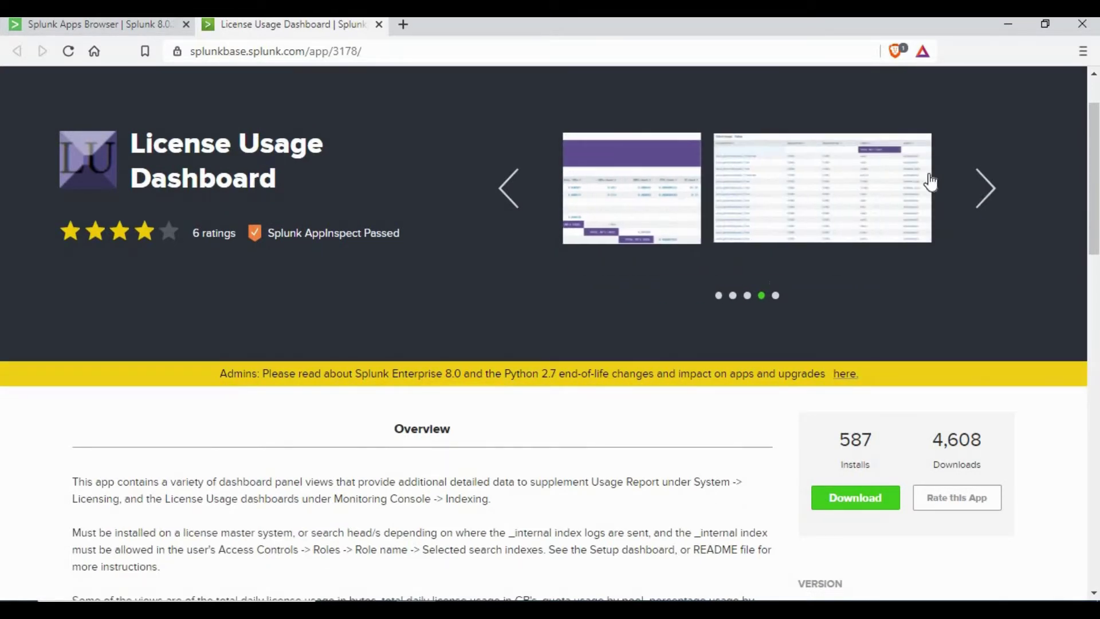
pyautogui.scroll(-3, 774, 277)
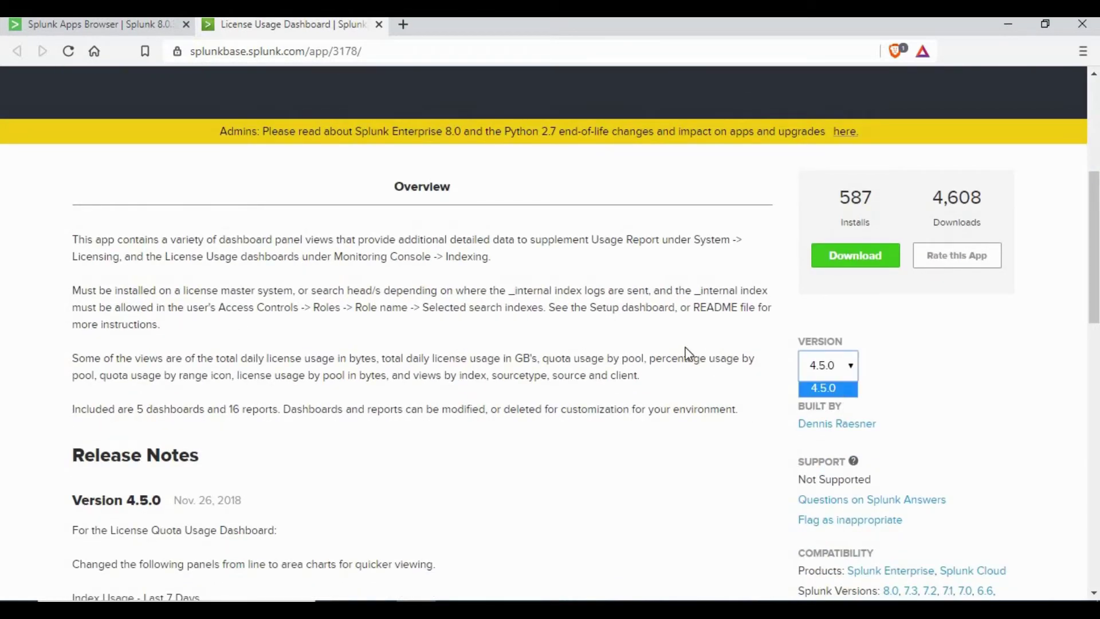
pyautogui.click(459, 340)
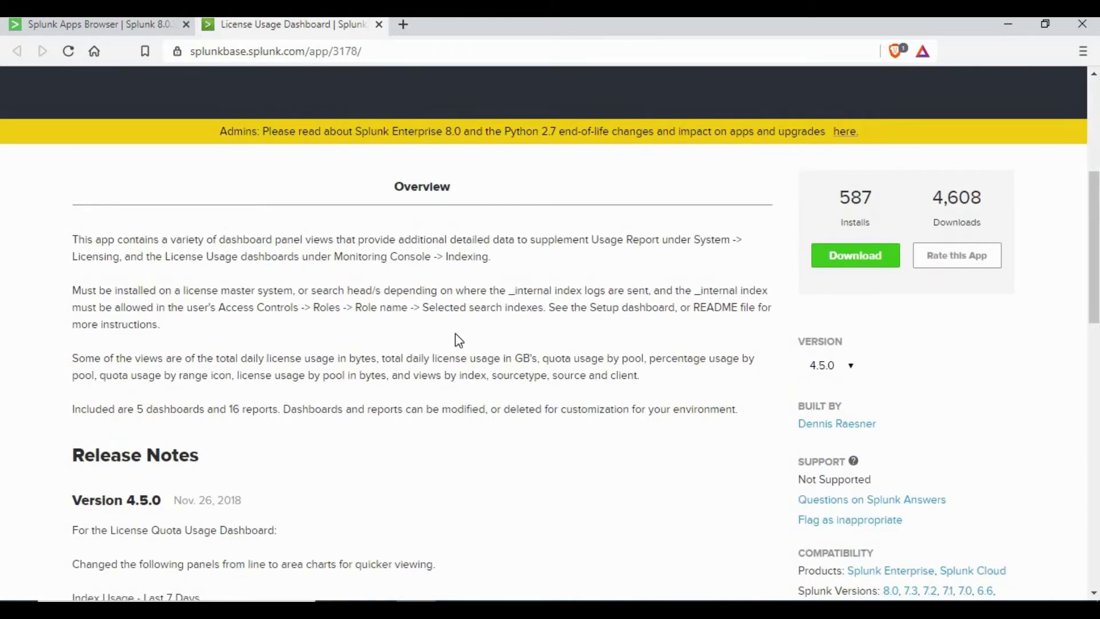
# Read the app's overview details, then return to the Splunk apps browser tab
pyautogui.tripleClick(504, 262)
pyautogui.click(601, 273)
pyautogui.scroll(-3, 172, 384)
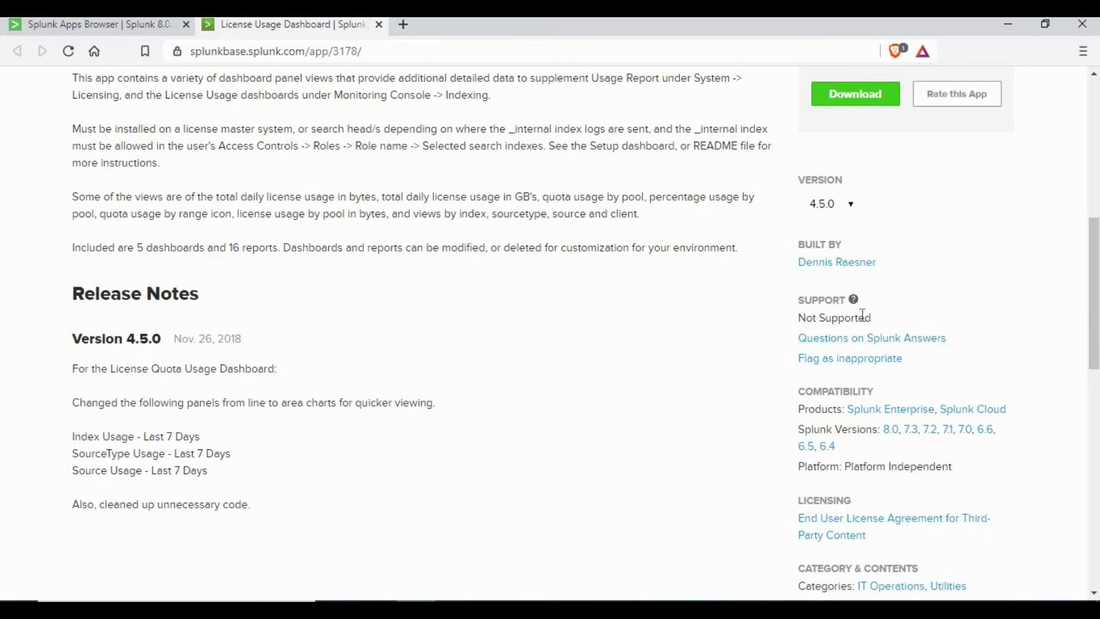
pyautogui.scroll(-1, 862, 315)
pyautogui.moveTo(821, 315); pyautogui.dragTo(874, 314)
pyautogui.click(895, 357)
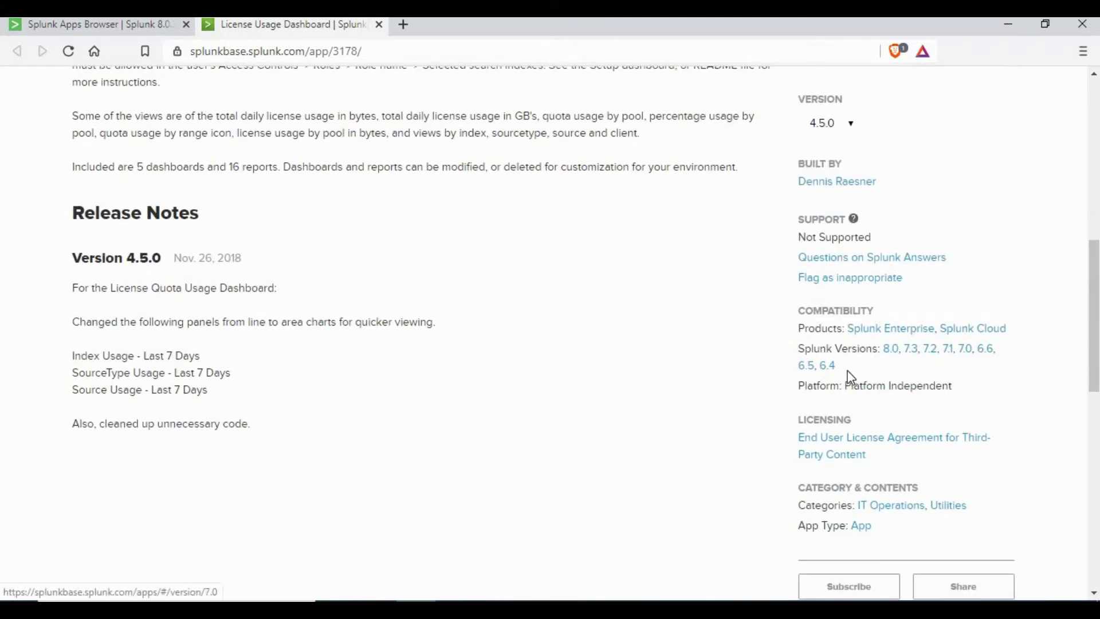
pyautogui.scroll(10, 573, 367)
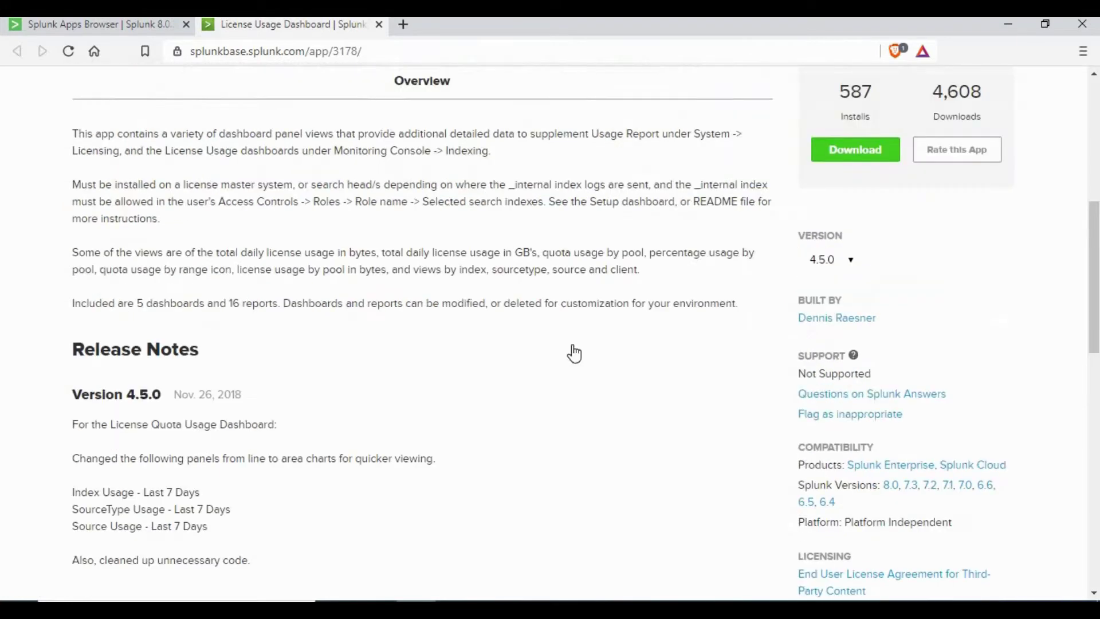
pyautogui.click(131, 24)
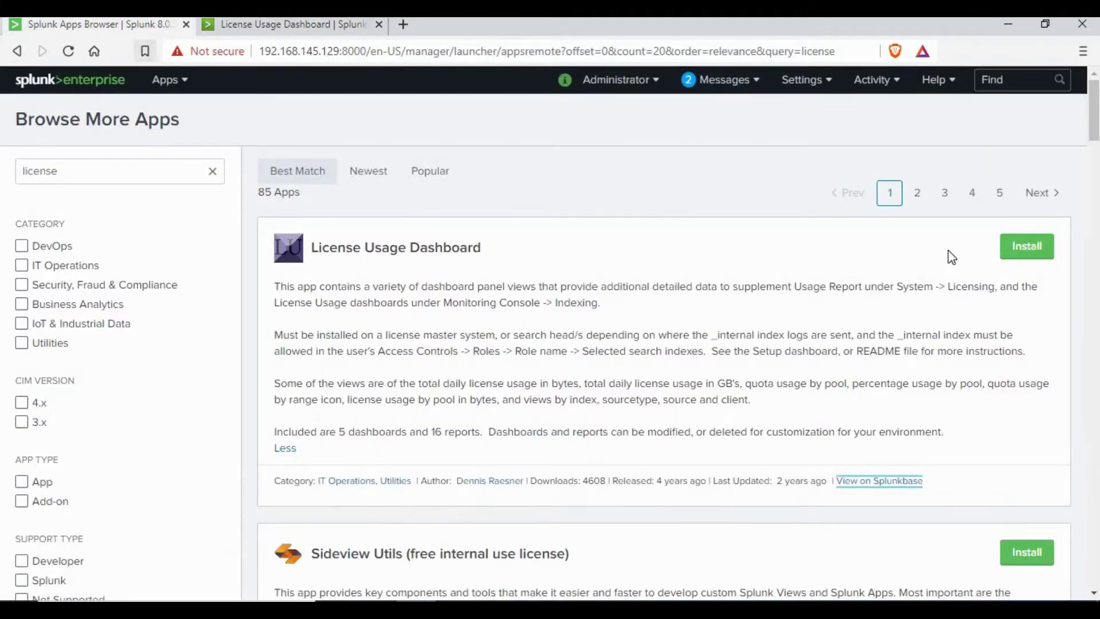
# Install License Usage Dashboard, accepting its terms, then open it to License Quota Usage
pyautogui.click(1045, 259)
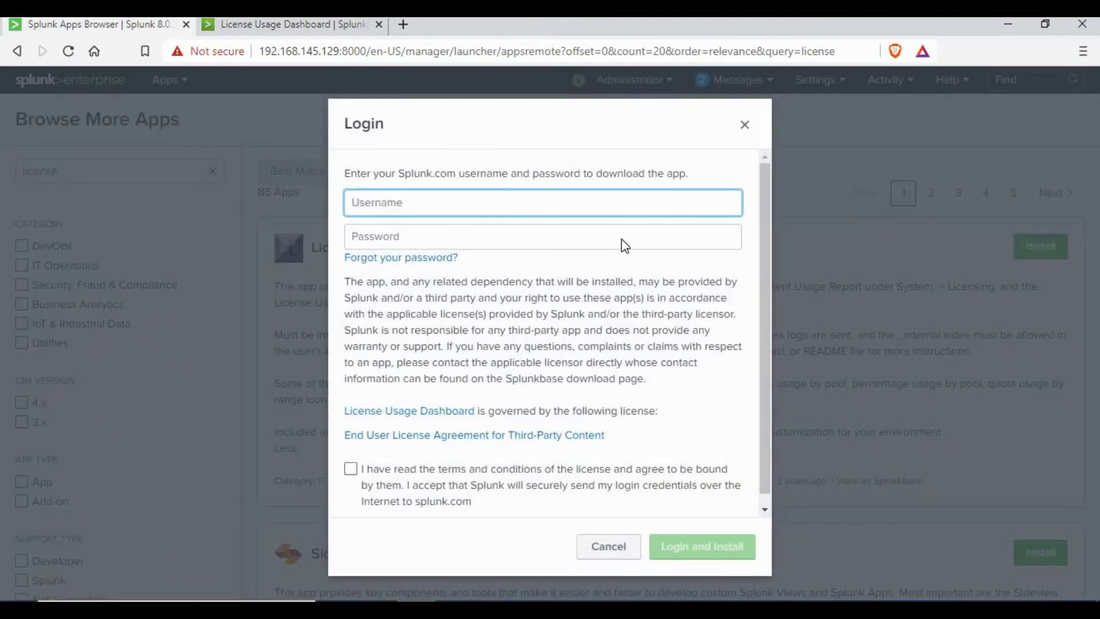
pyautogui.click(527, 234)
pyautogui.press('Tab')
pyautogui.press('Tab')
pyautogui.press('Tab')
pyautogui.press('Tab')
pyautogui.press('space')
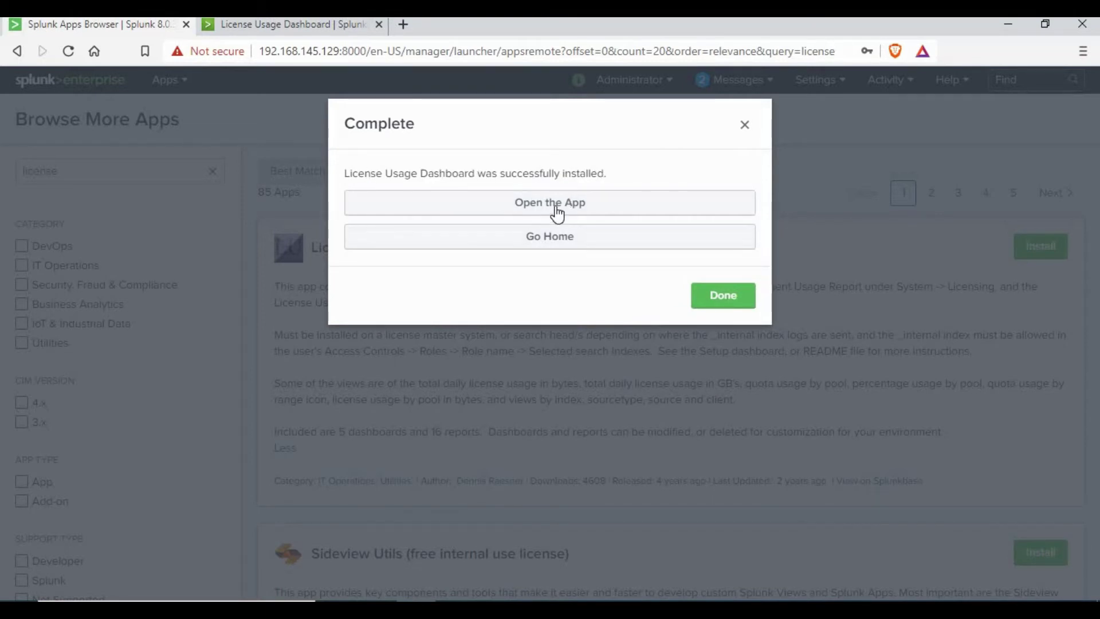
pyautogui.click(604, 212)
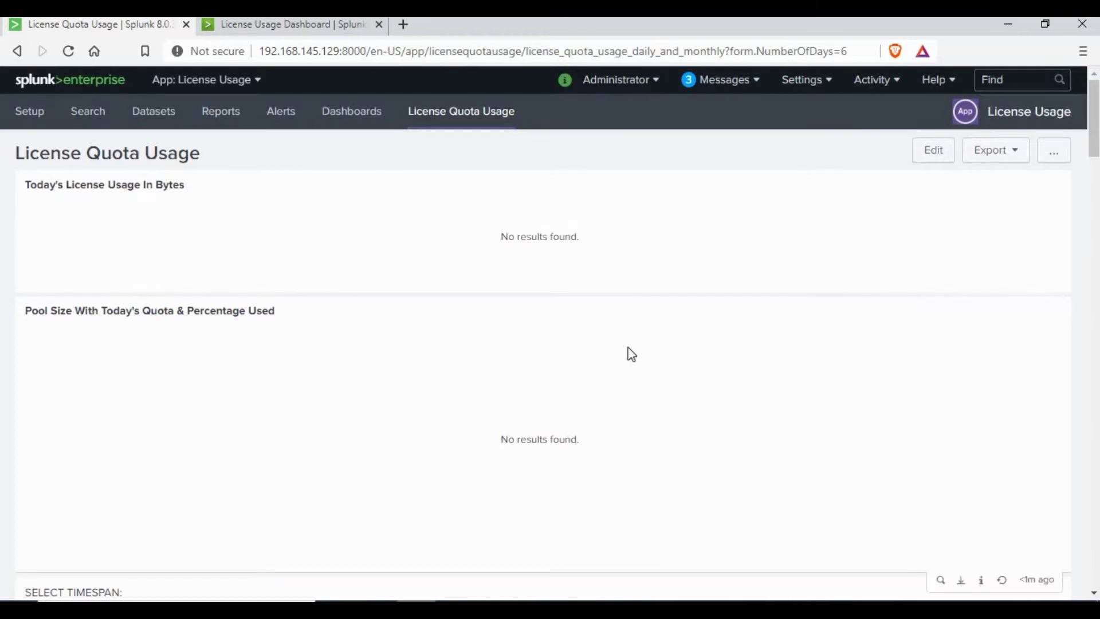
pyautogui.click(73, 87)
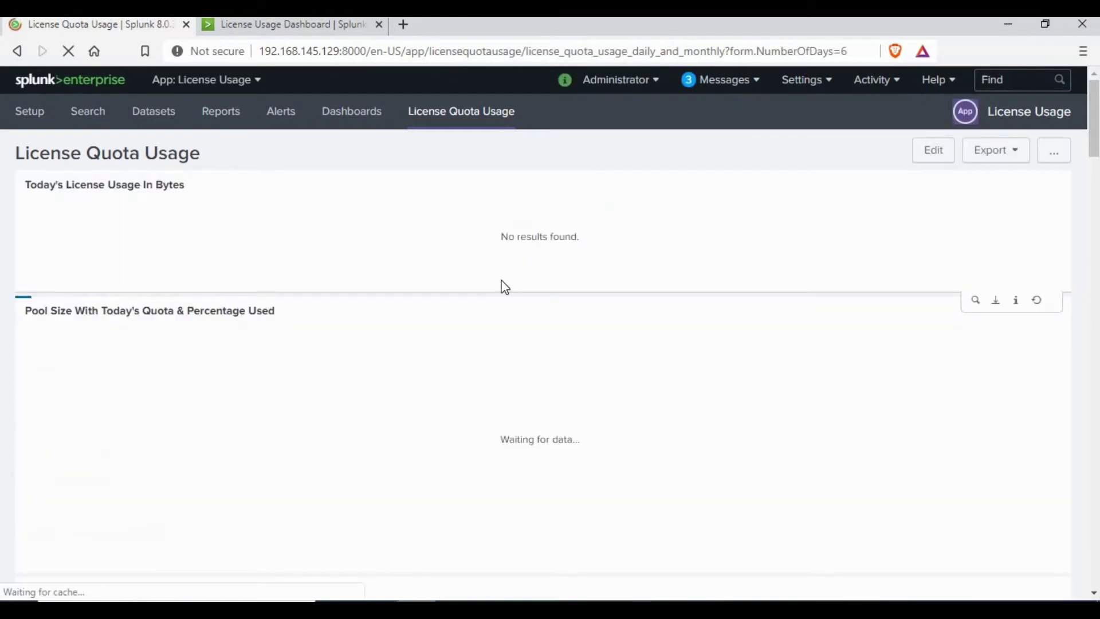
pyautogui.scroll(-4, 487, 290)
pyautogui.scroll(4, 191, 250)
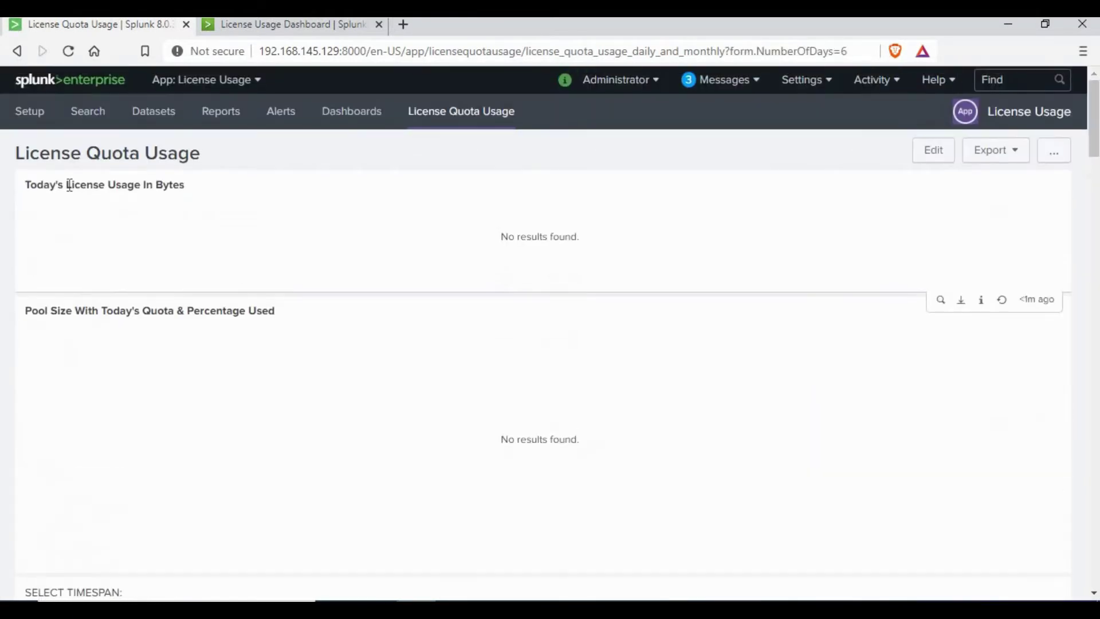
pyautogui.moveTo(58, 185); pyautogui.dragTo(235, 219)
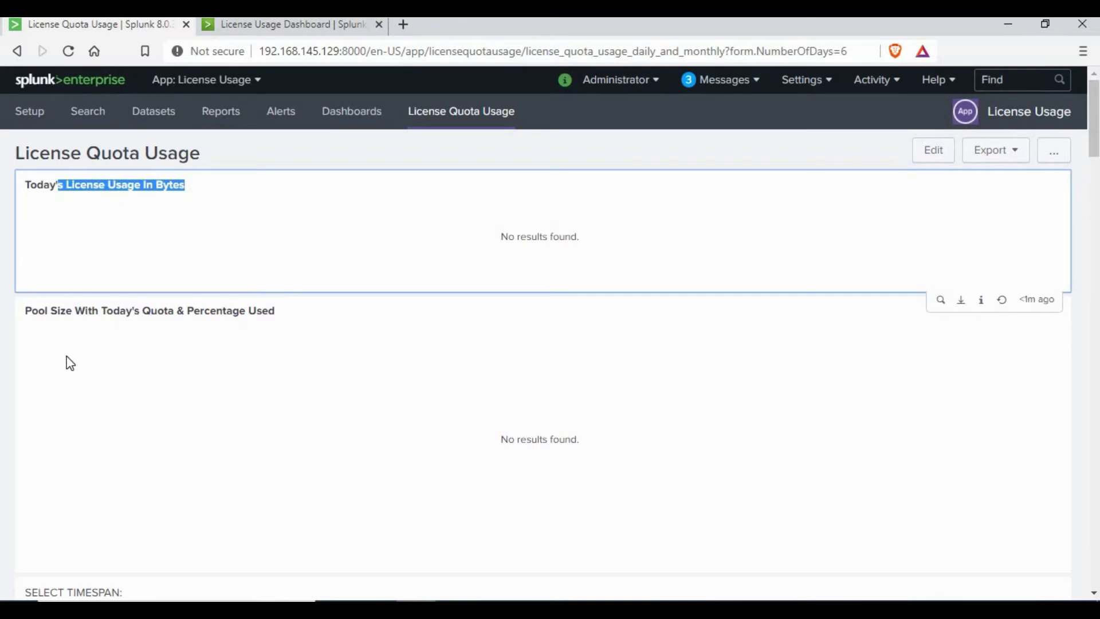
pyautogui.moveTo(65, 315); pyautogui.dragTo(262, 315)
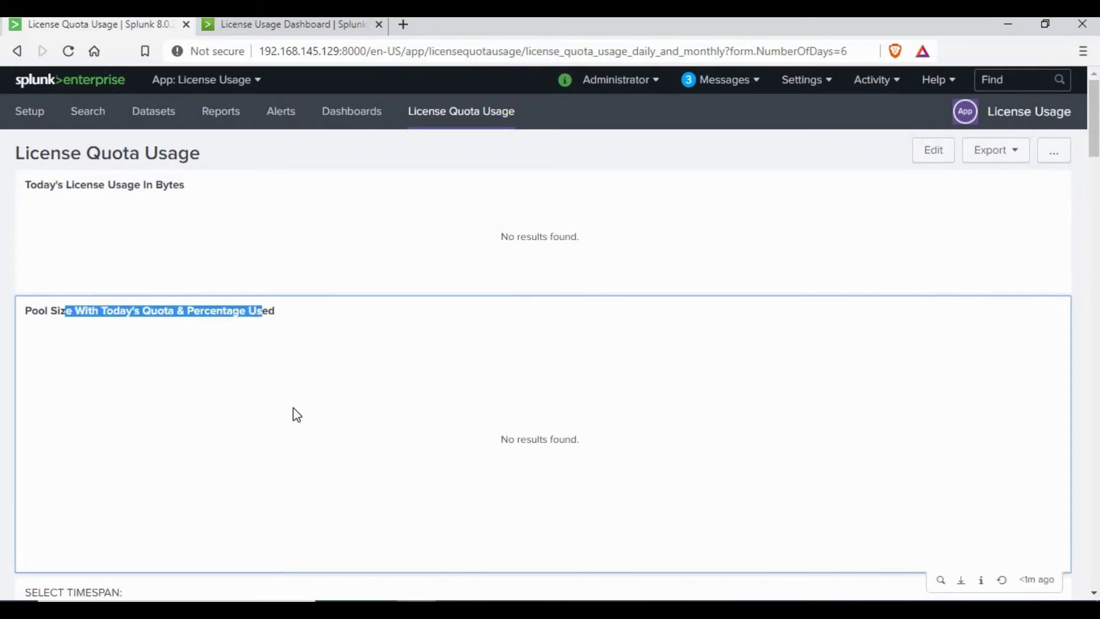
pyautogui.scroll(-4, 295, 413)
pyautogui.scroll(-3, 105, 372)
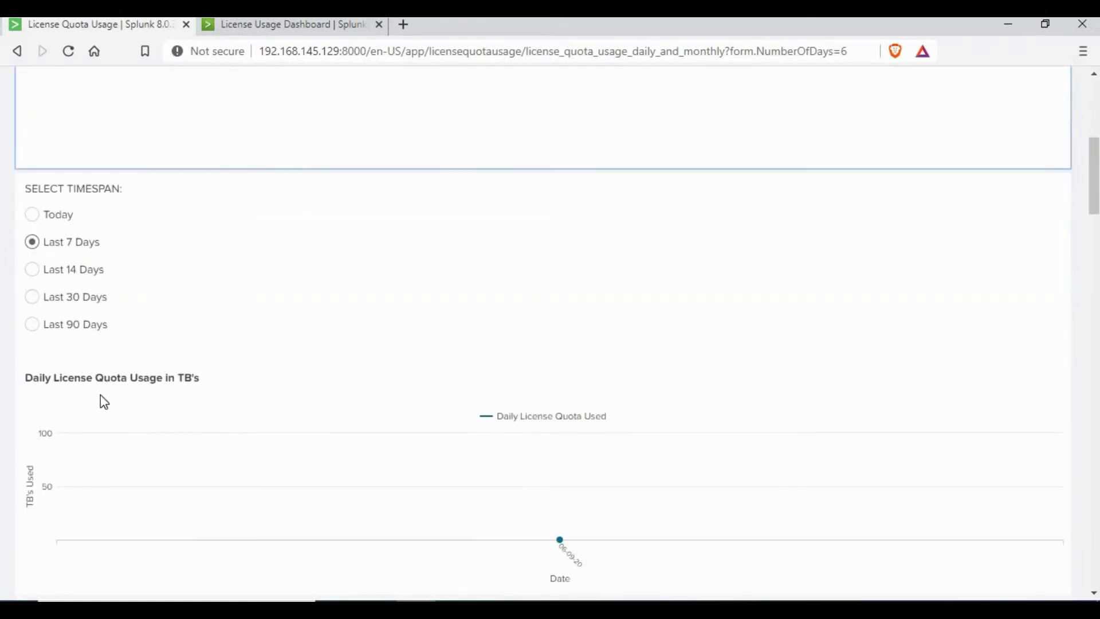
pyautogui.scroll(-3, 553, 364)
pyautogui.moveTo(574, 396)
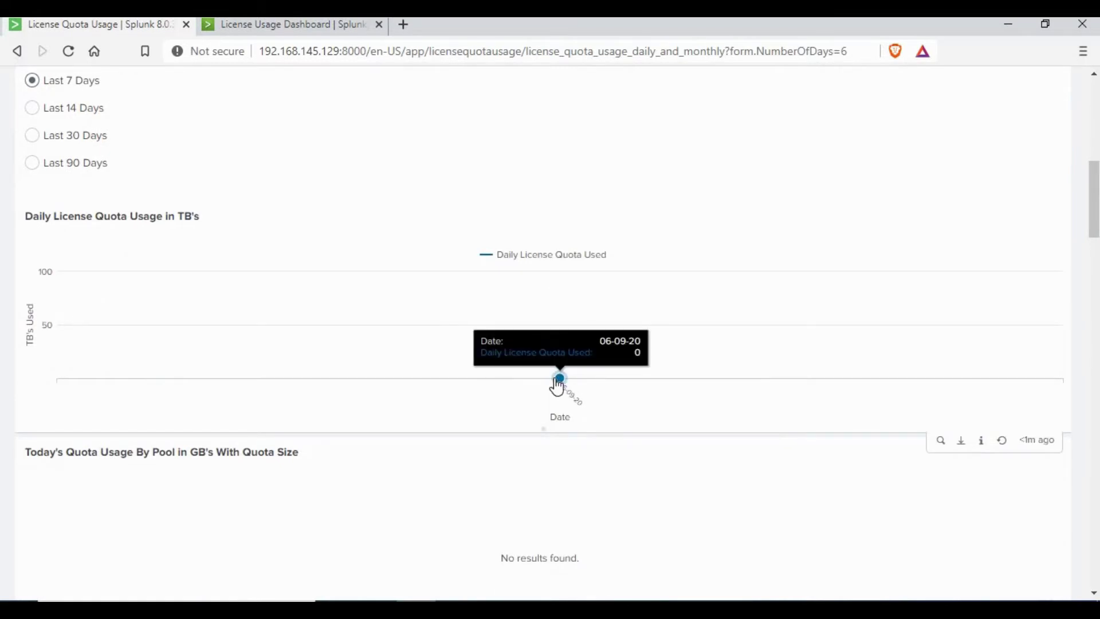
pyautogui.scroll(-2, 138, 388)
pyautogui.scroll(-7, 545, 385)
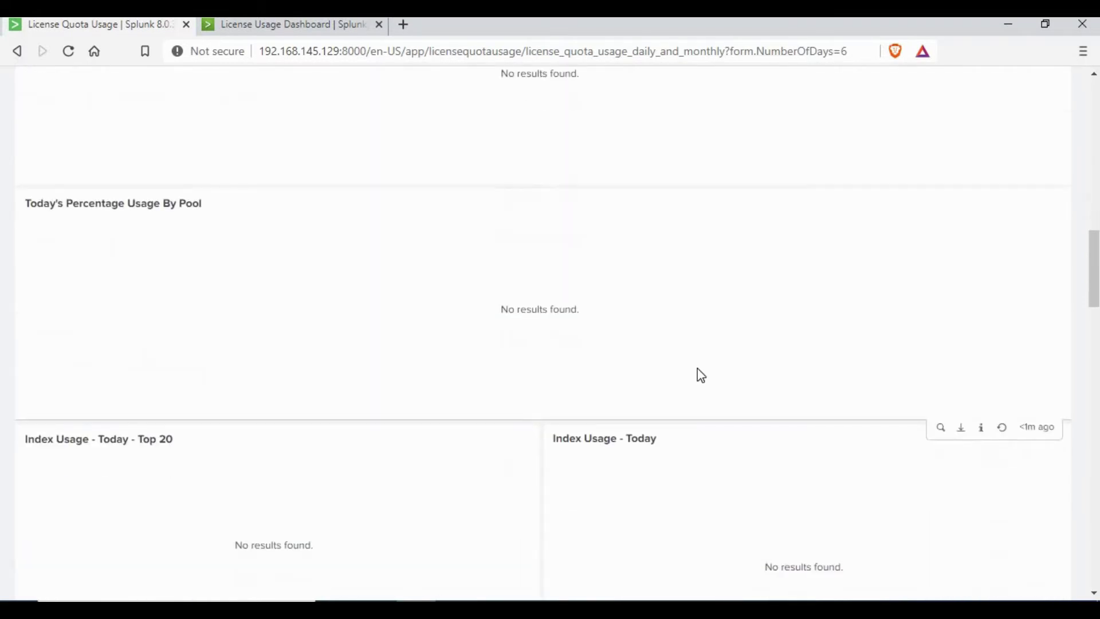
pyautogui.scroll(-18, 720, 440)
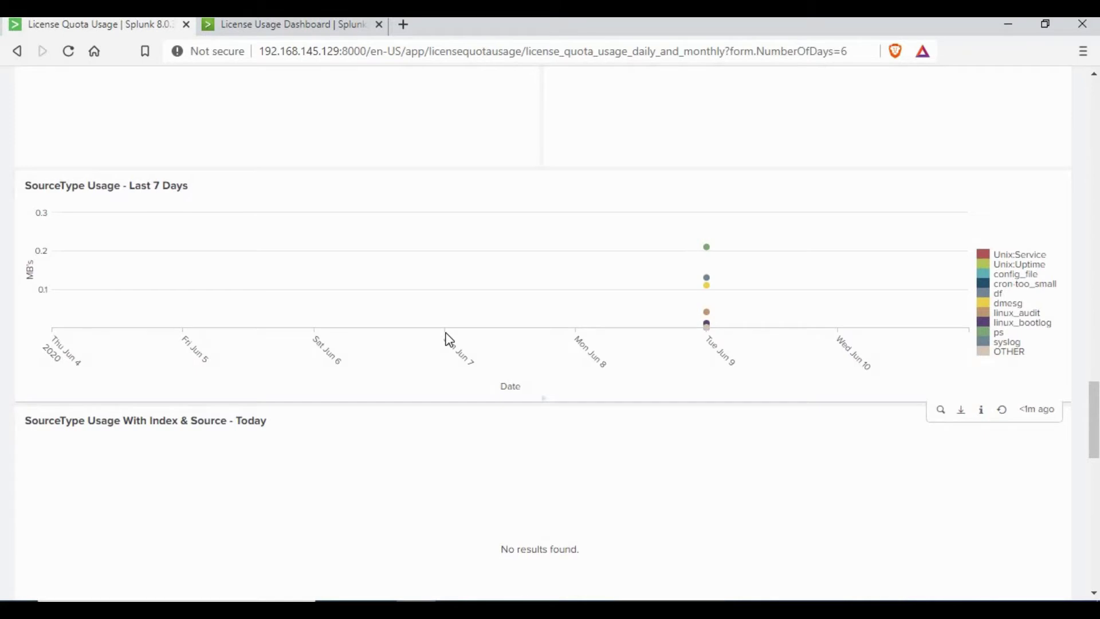
pyautogui.scroll(-4, 128, 231)
pyautogui.scroll(-6, 209, 302)
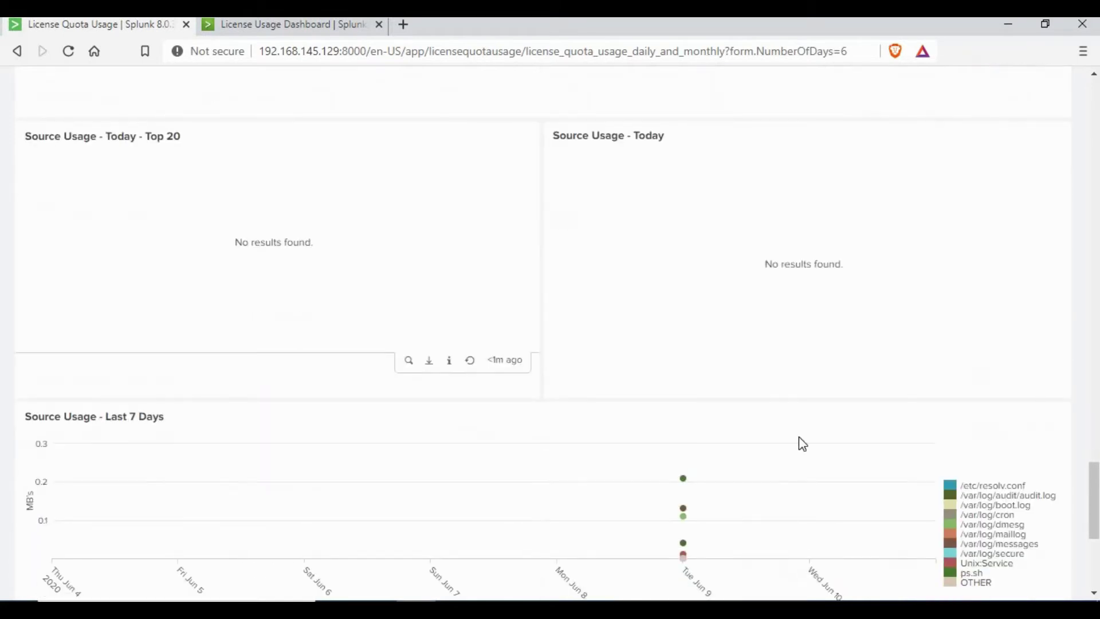
pyautogui.scroll(-3, 802, 443)
pyautogui.scroll(-3, 845, 425)
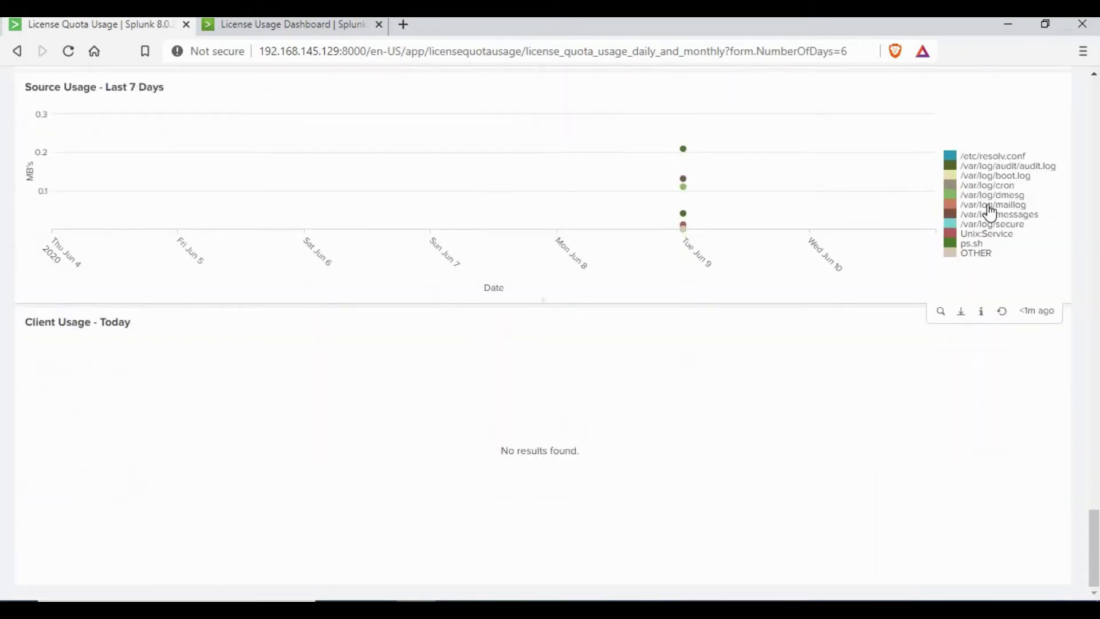
pyautogui.scroll(7, 804, 348)
pyautogui.scroll(20, 804, 347)
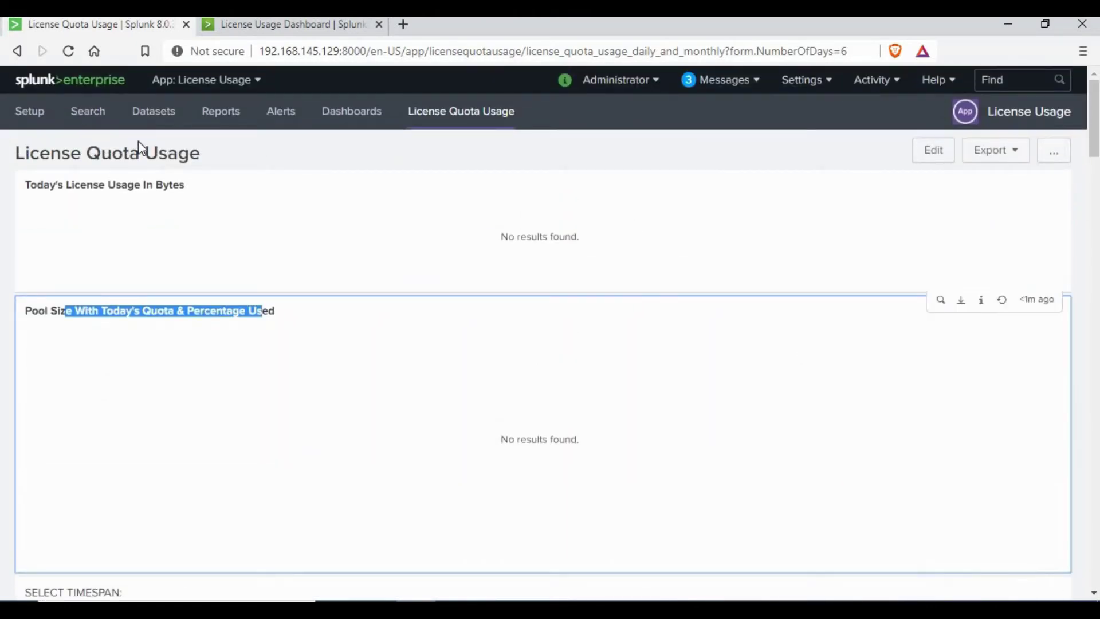
# Open the app's Setup dashboard and read the steps for adding _internal to a role
pyautogui.click(360, 113)
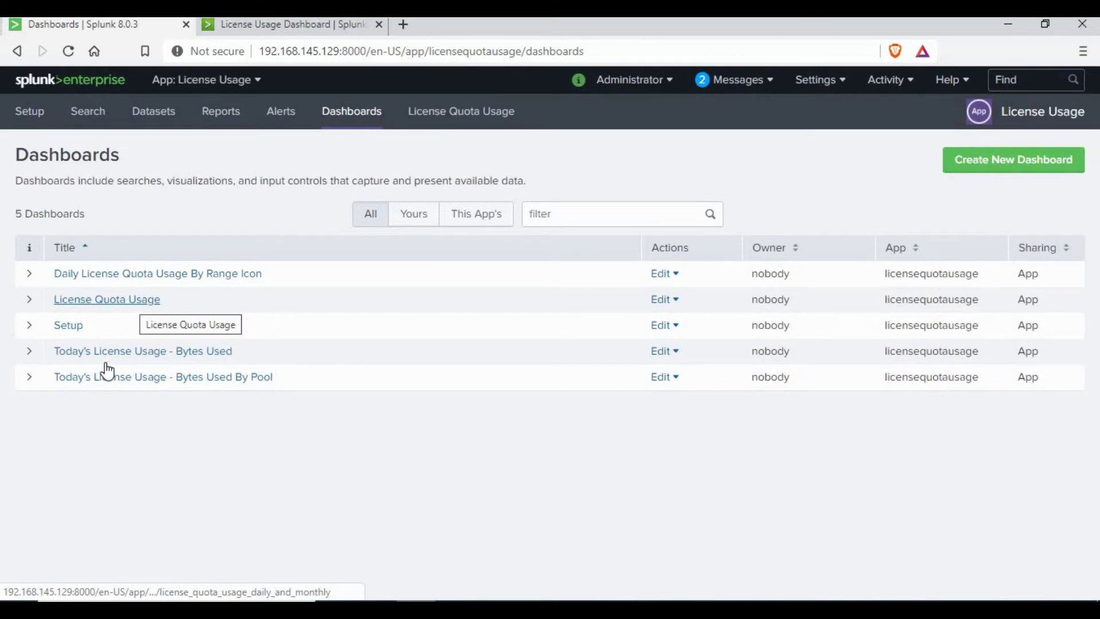
pyautogui.click(40, 114)
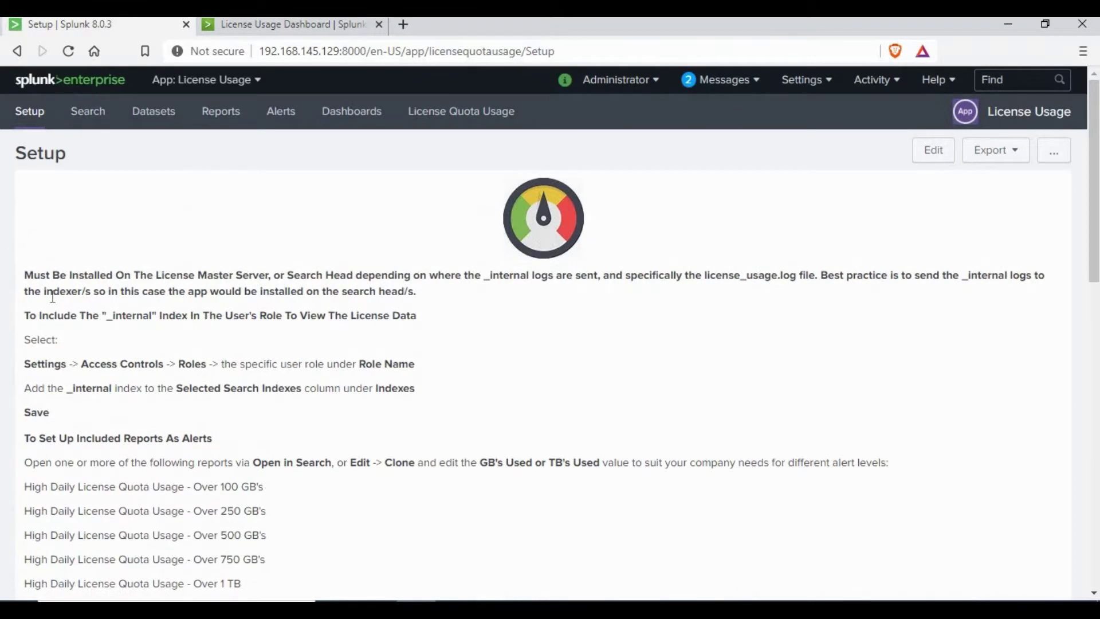
pyautogui.moveTo(30, 315); pyautogui.dragTo(418, 316)
pyautogui.click(50, 321)
pyautogui.moveTo(45, 365); pyautogui.dragTo(427, 394)
pyautogui.click(110, 403)
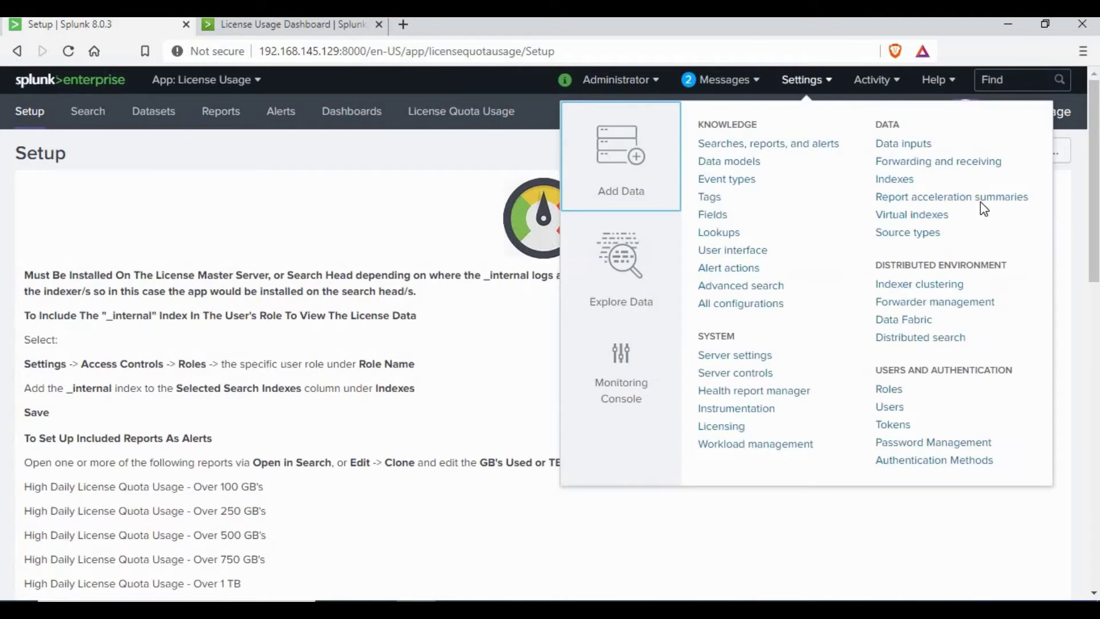
# Include the _internal index in the admin role's index settings, save, and return Home
pyautogui.click(828, 82)
pyautogui.click(886, 389)
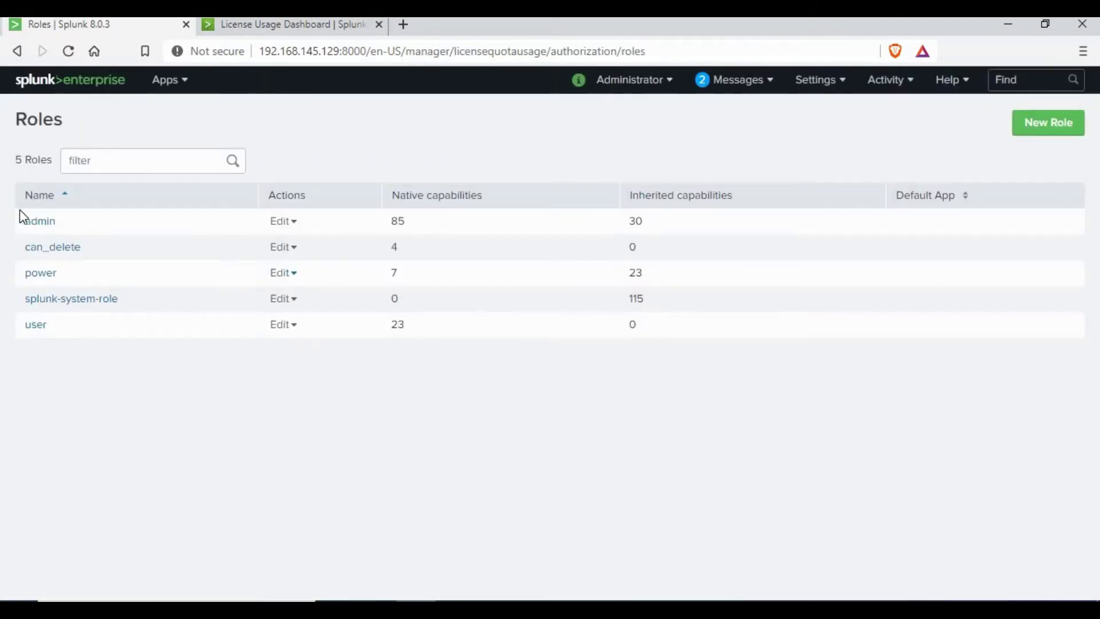
pyautogui.click(40, 223)
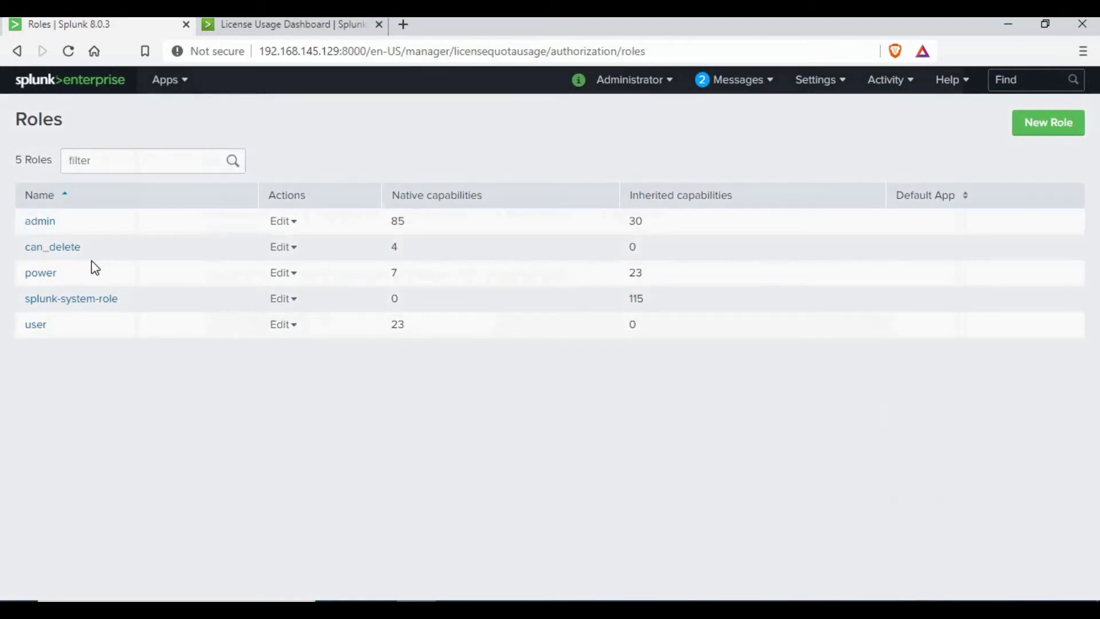
pyautogui.click(433, 252)
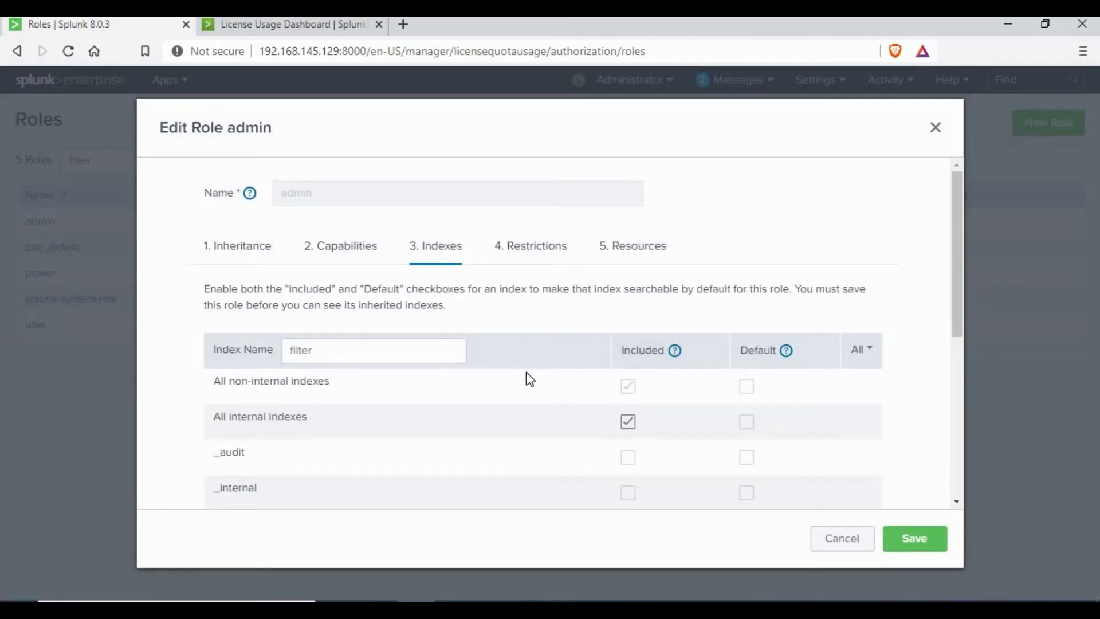
pyautogui.scroll(-5, 525, 375)
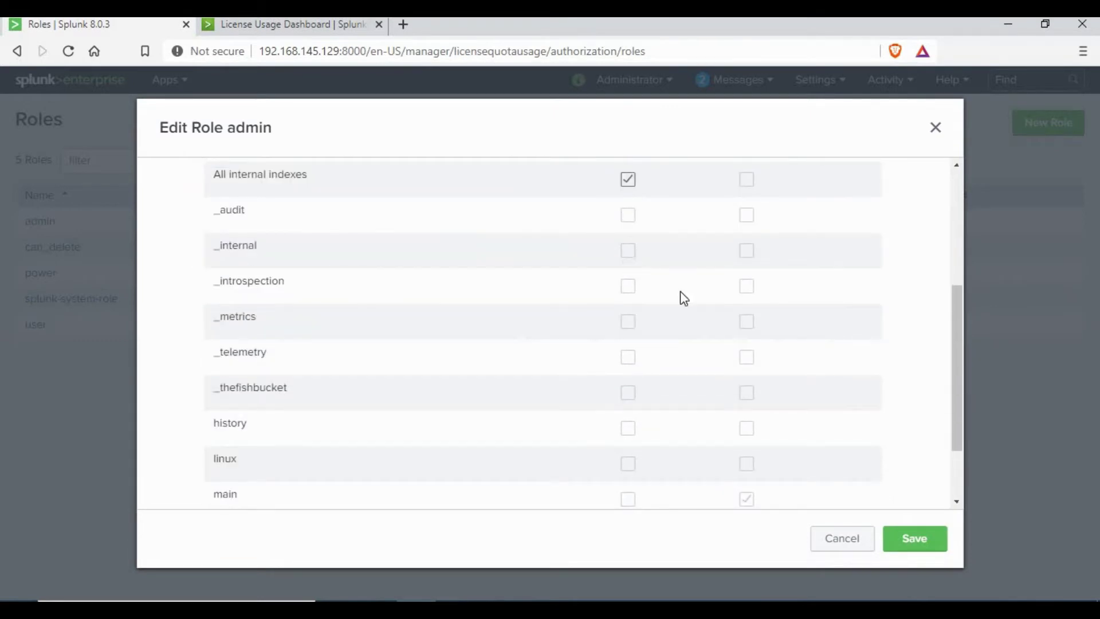
pyautogui.click(628, 250)
pyautogui.scroll(2, 688, 252)
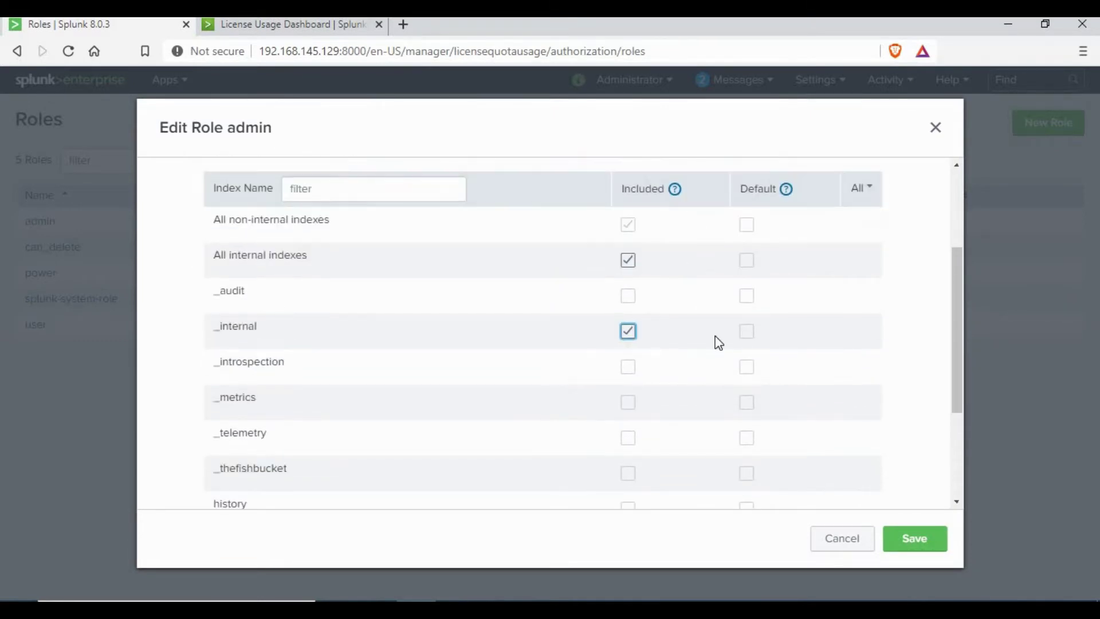
pyautogui.click(927, 545)
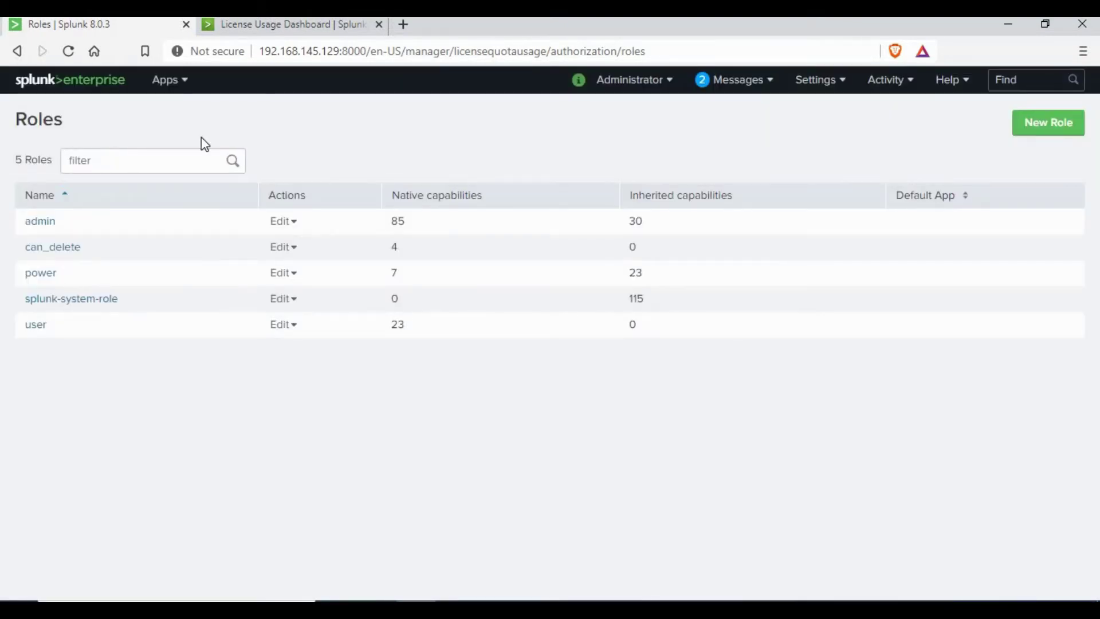
pyautogui.click(113, 92)
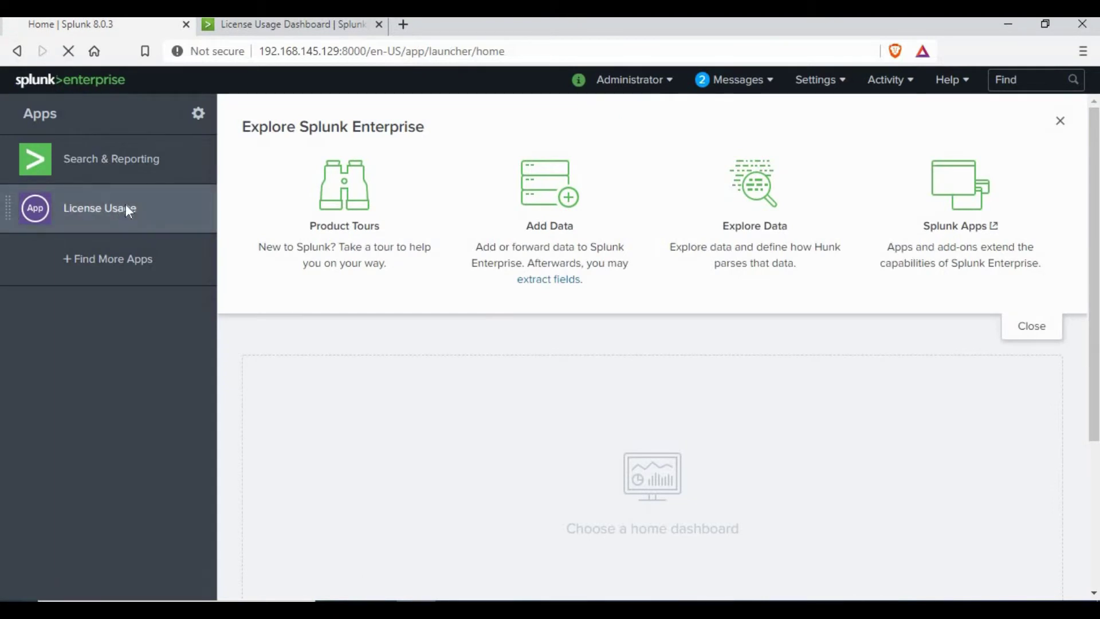
# Open the License Usage app and reload License Quota Usage to show 3,775,389 bytes used today
pyautogui.click(126, 207)
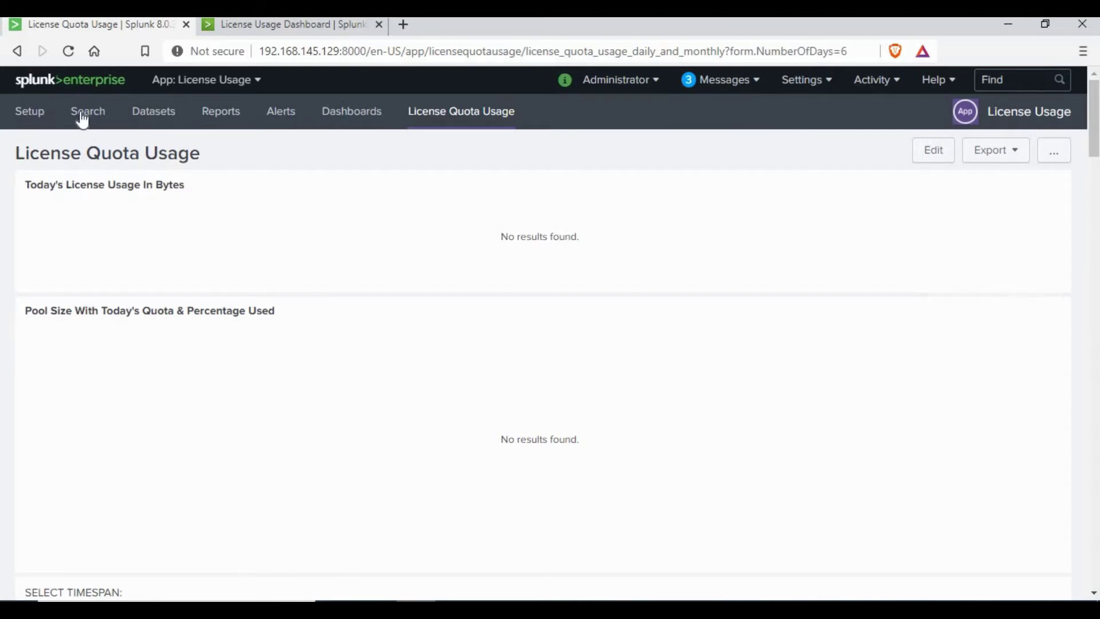
pyautogui.scroll(-5, 524, 340)
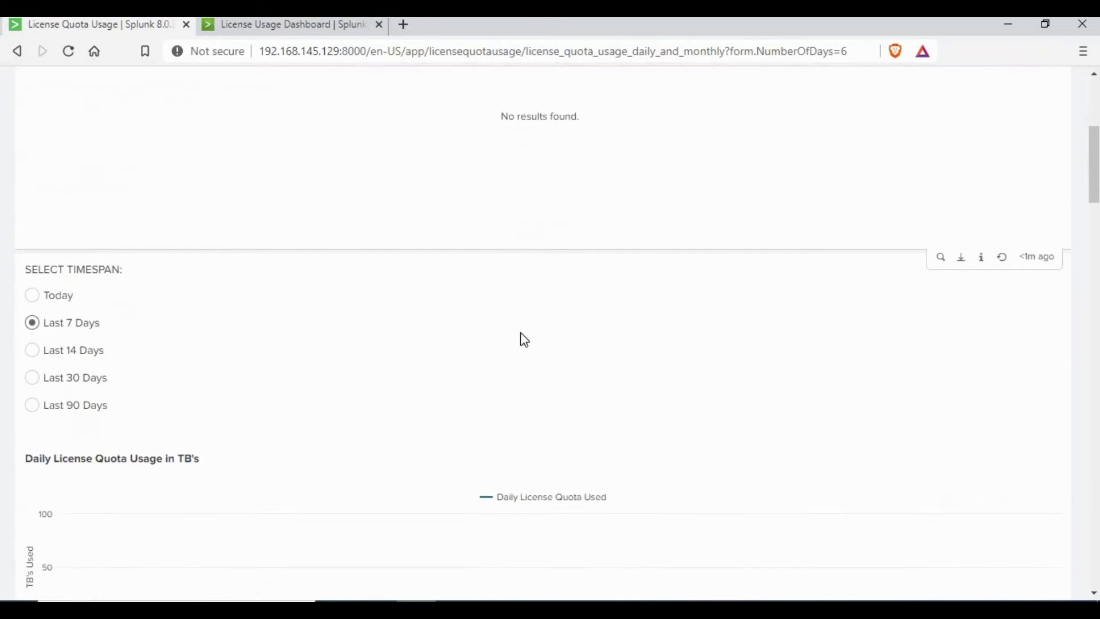
pyautogui.scroll(5, 521, 336)
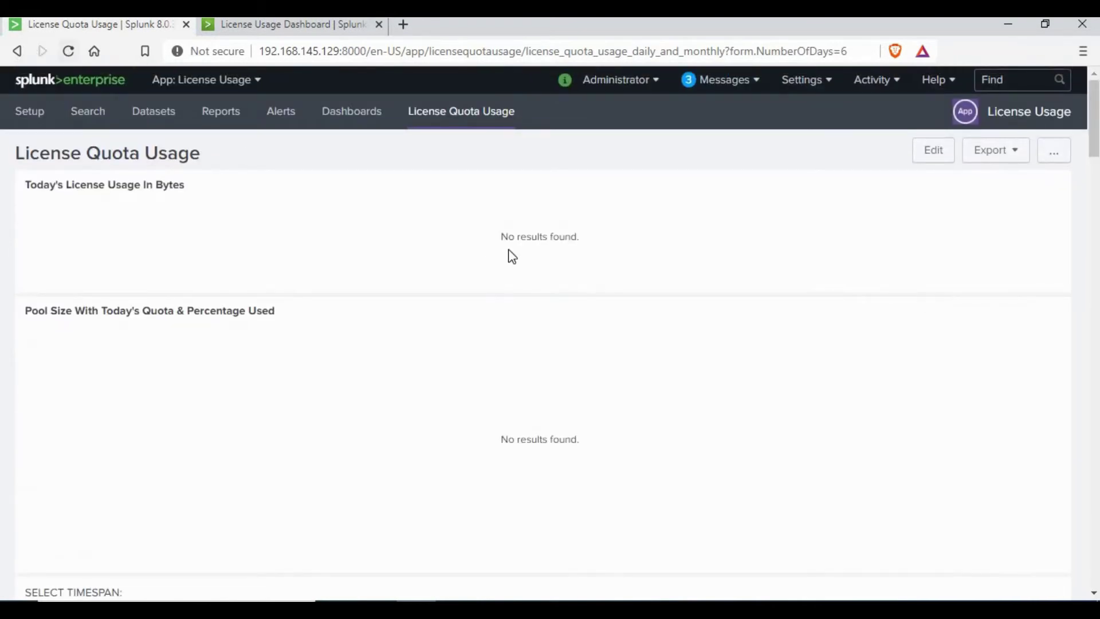
pyautogui.press('F5')
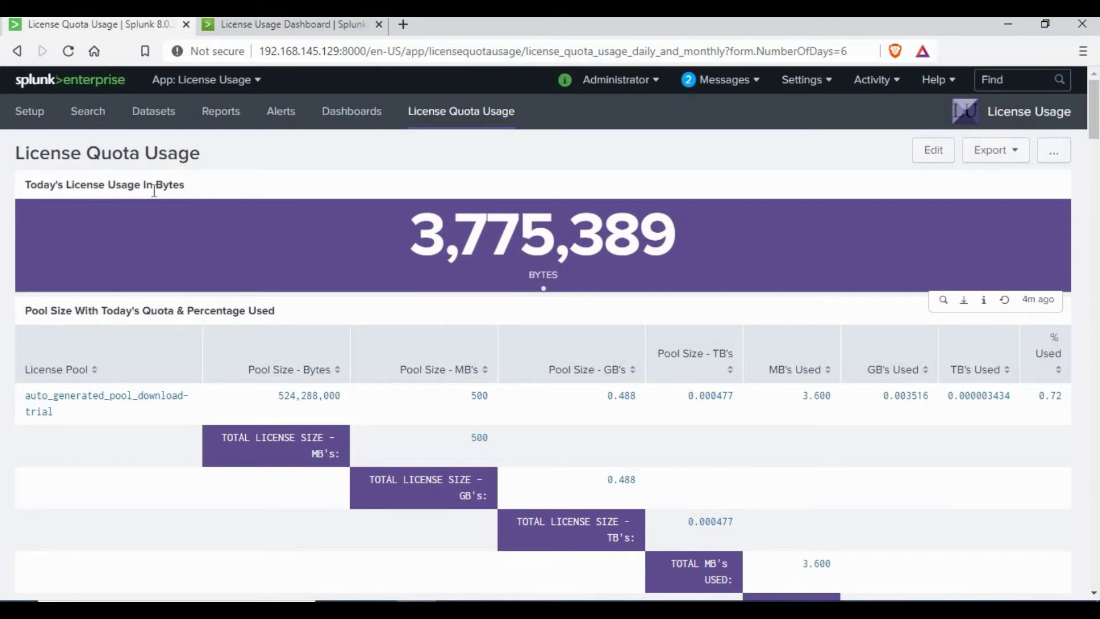
# Switch the dashboard's SELECT TIMESPAN from Last 7 Days to Last 90 Days
pyautogui.moveTo(66, 185); pyautogui.dragTo(189, 184)
pyautogui.click(544, 268)
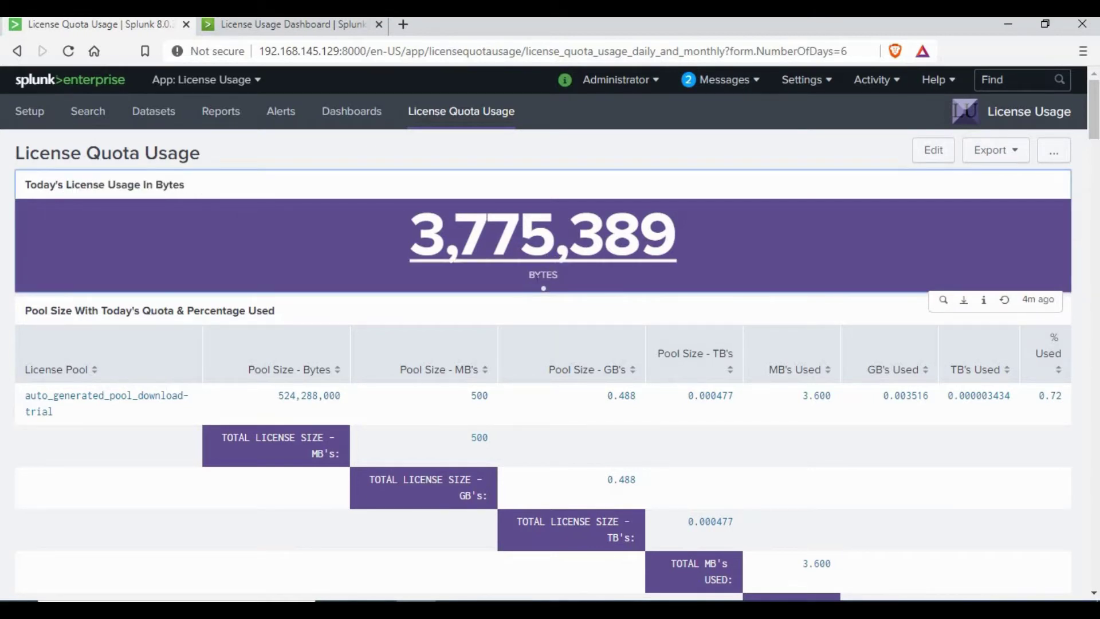
pyautogui.scroll(-1, 133, 285)
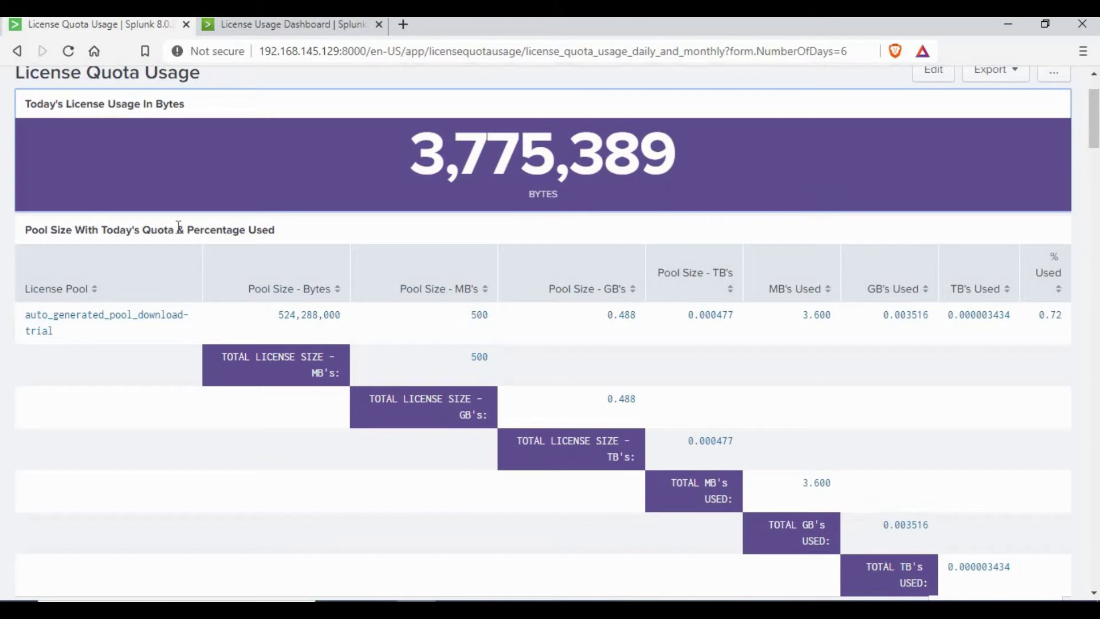
pyautogui.moveTo(248, 230); pyautogui.dragTo(284, 232)
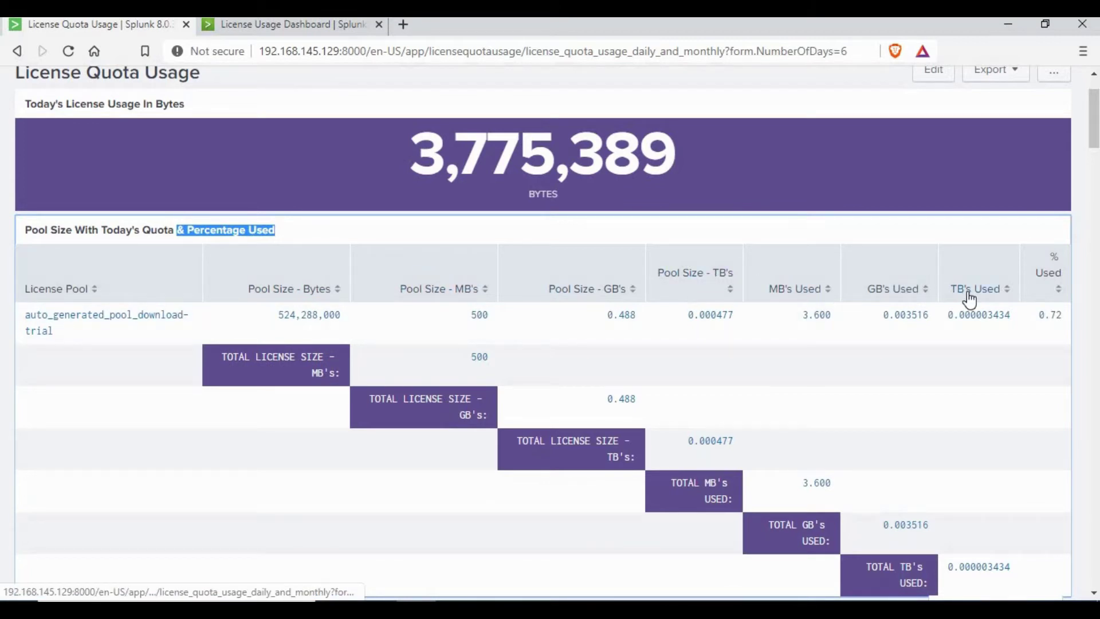
pyautogui.scroll(-3, 713, 354)
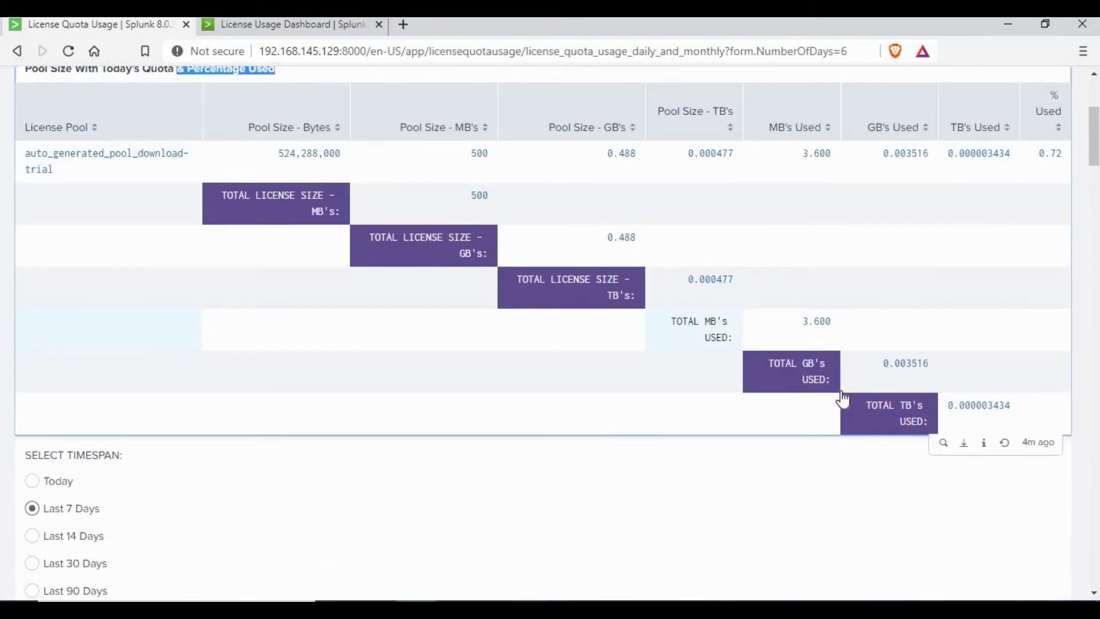
pyautogui.scroll(1, 979, 241)
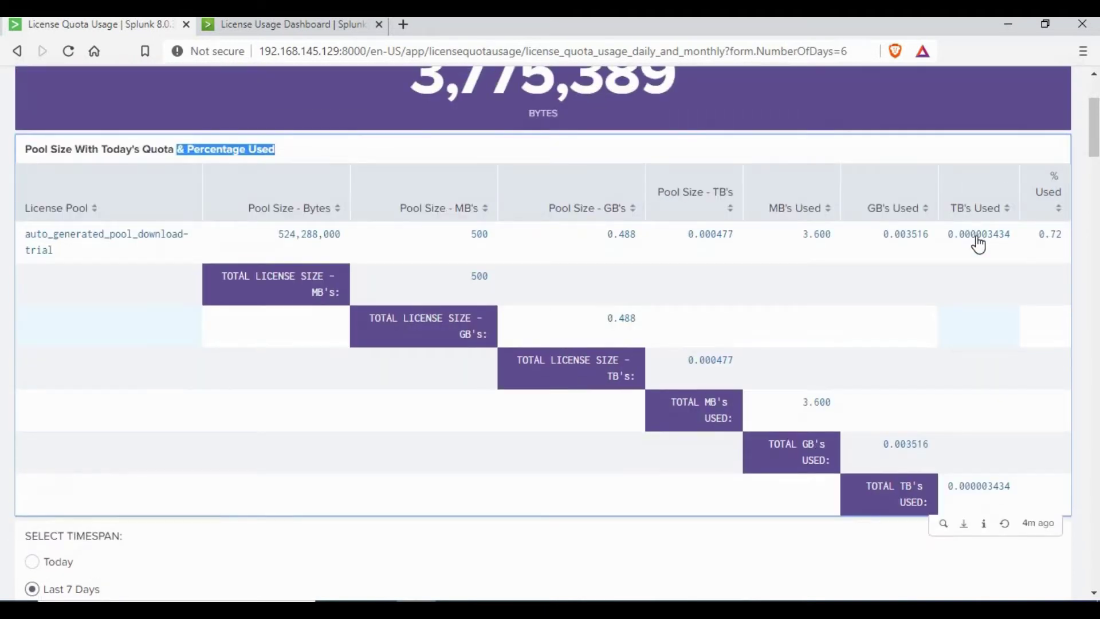
pyautogui.scroll(-4, 980, 238)
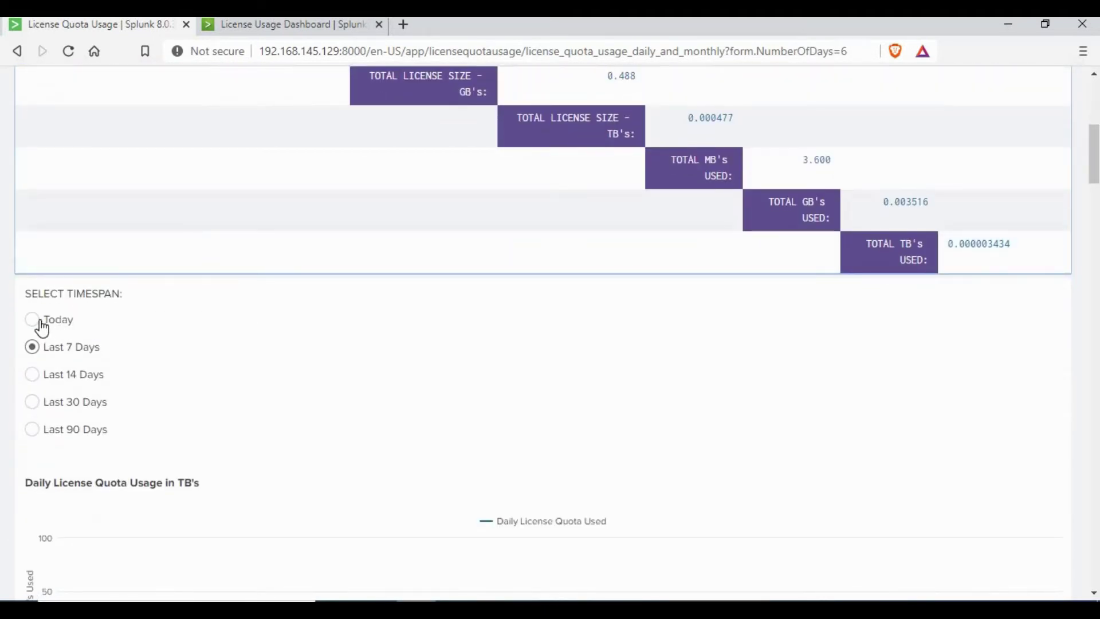
pyautogui.click(35, 321)
pyautogui.click(33, 352)
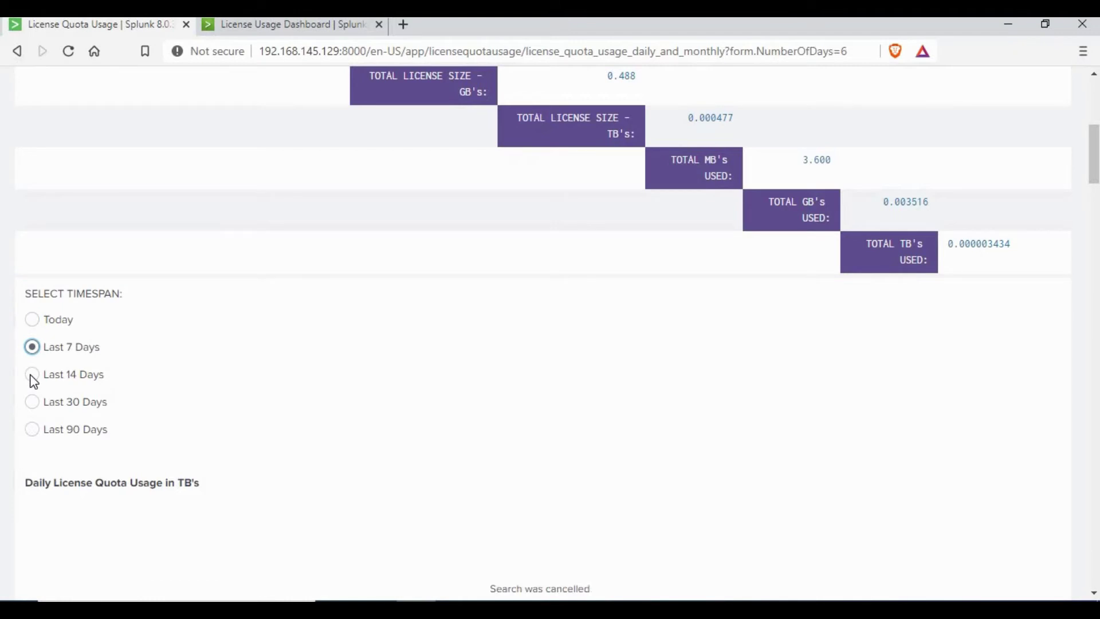
pyautogui.click(32, 376)
pyautogui.click(34, 433)
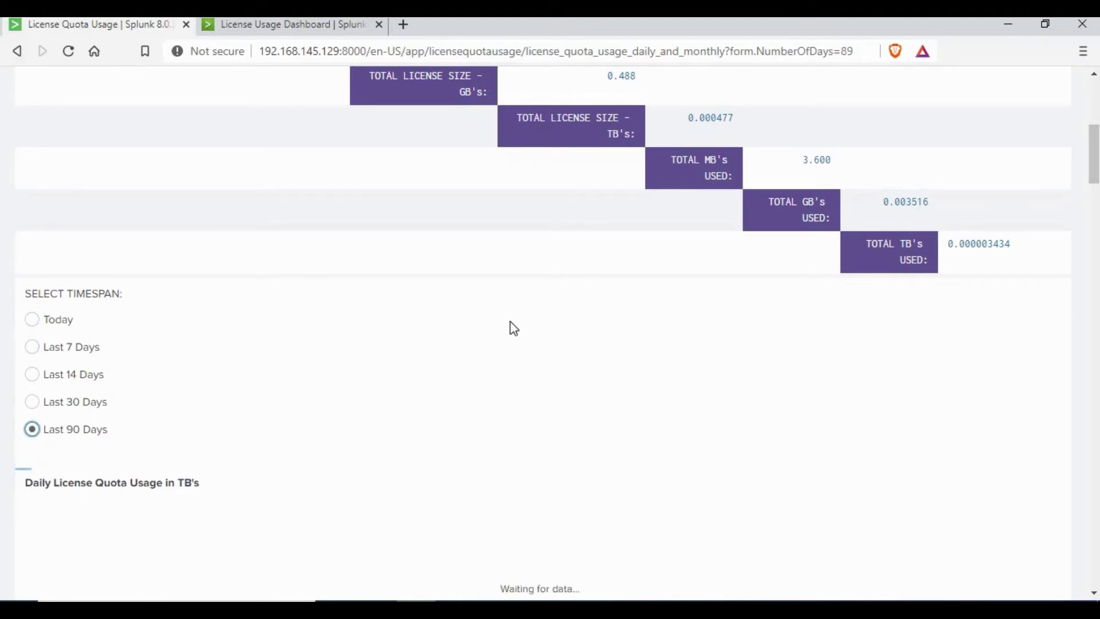
# Scroll through the refreshed 90-day usage charts and percentage usage panel
pyautogui.scroll(-4, 514, 329)
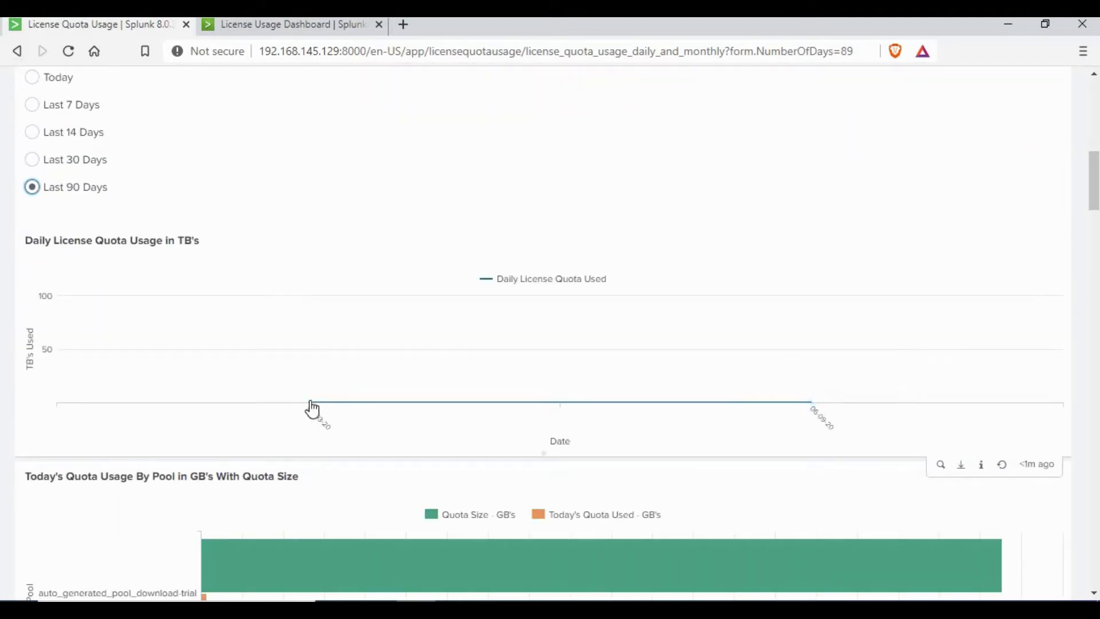
pyautogui.moveTo(313, 409)
pyautogui.scroll(-3, 132, 326)
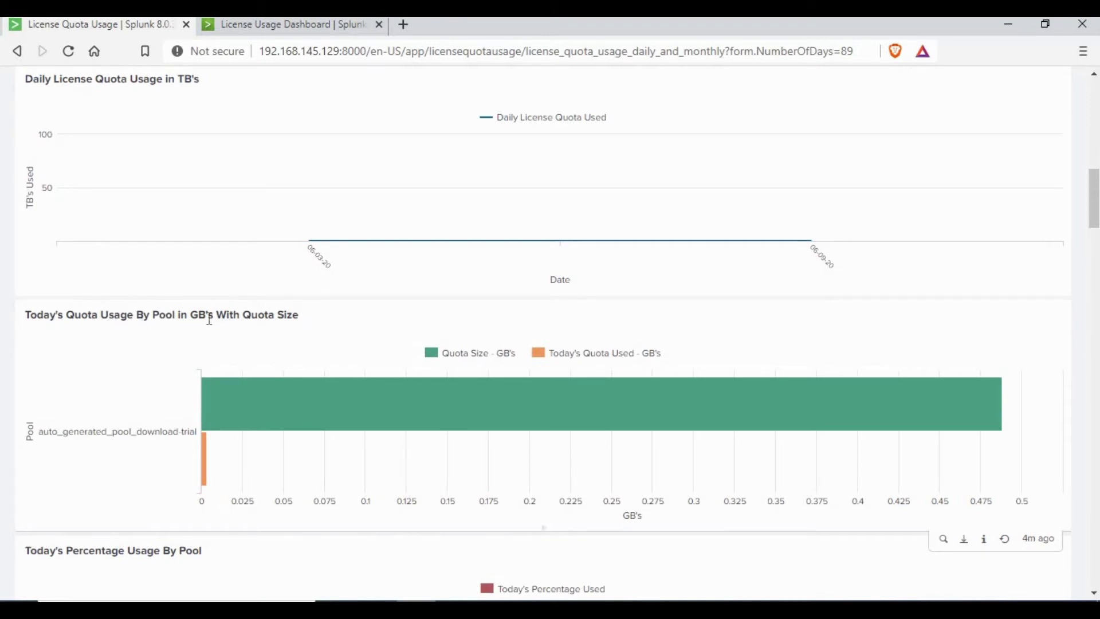
pyautogui.moveTo(209, 319); pyautogui.dragTo(89, 319)
pyautogui.click(261, 318)
pyautogui.scroll(-2, 520, 329)
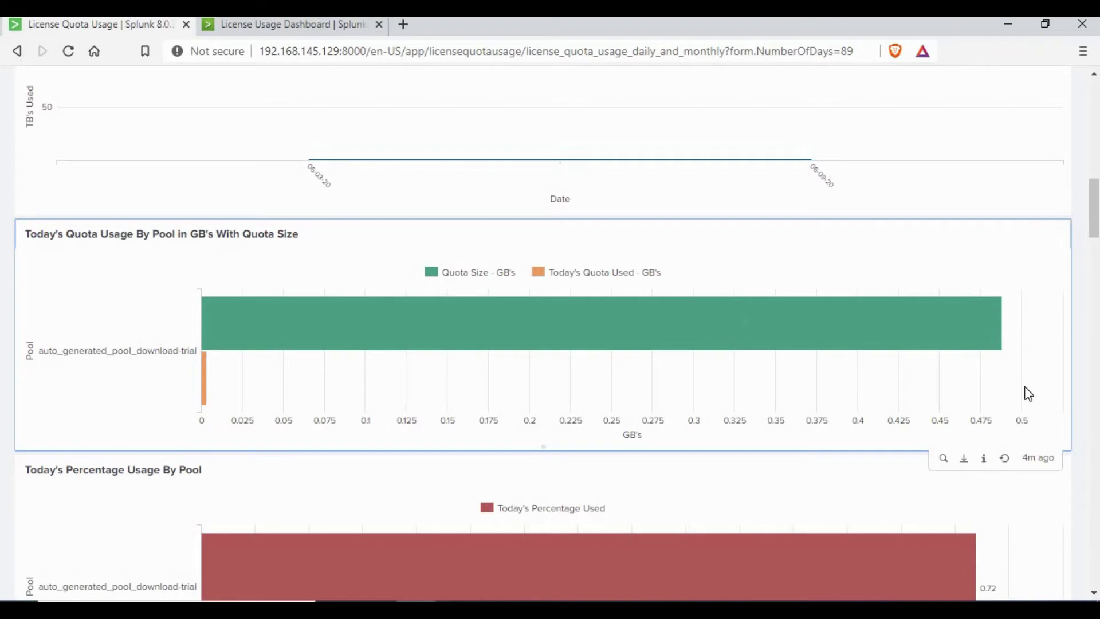
pyautogui.scroll(-3, 1026, 388)
pyautogui.scroll(-2, 572, 377)
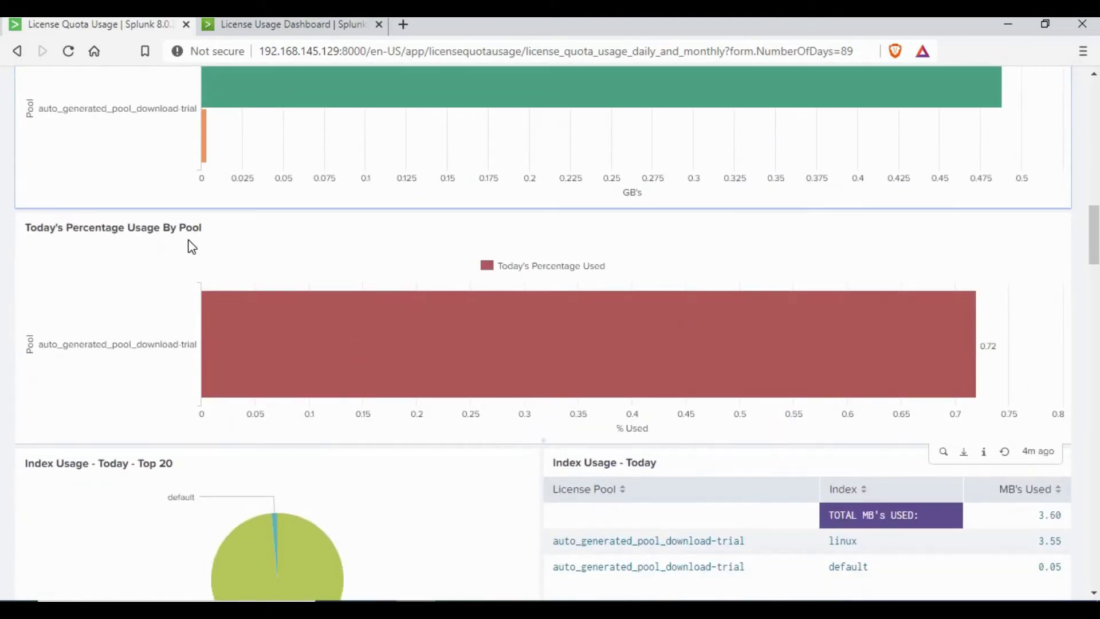
pyautogui.moveTo(79, 228); pyautogui.dragTo(229, 221)
pyautogui.click(595, 302)
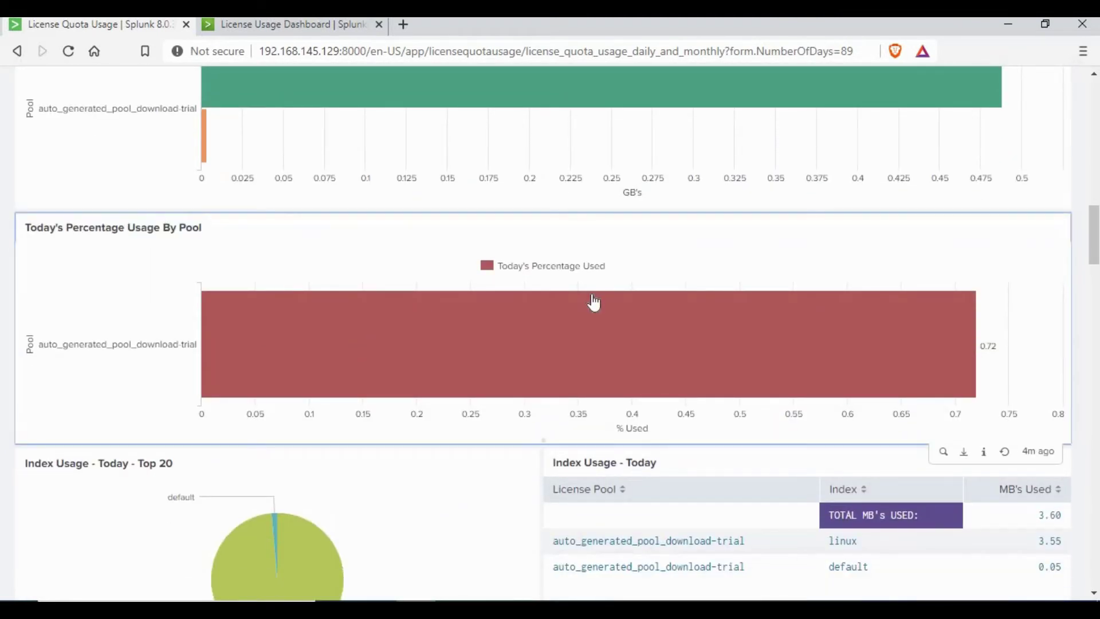
pyautogui.scroll(-3, 831, 410)
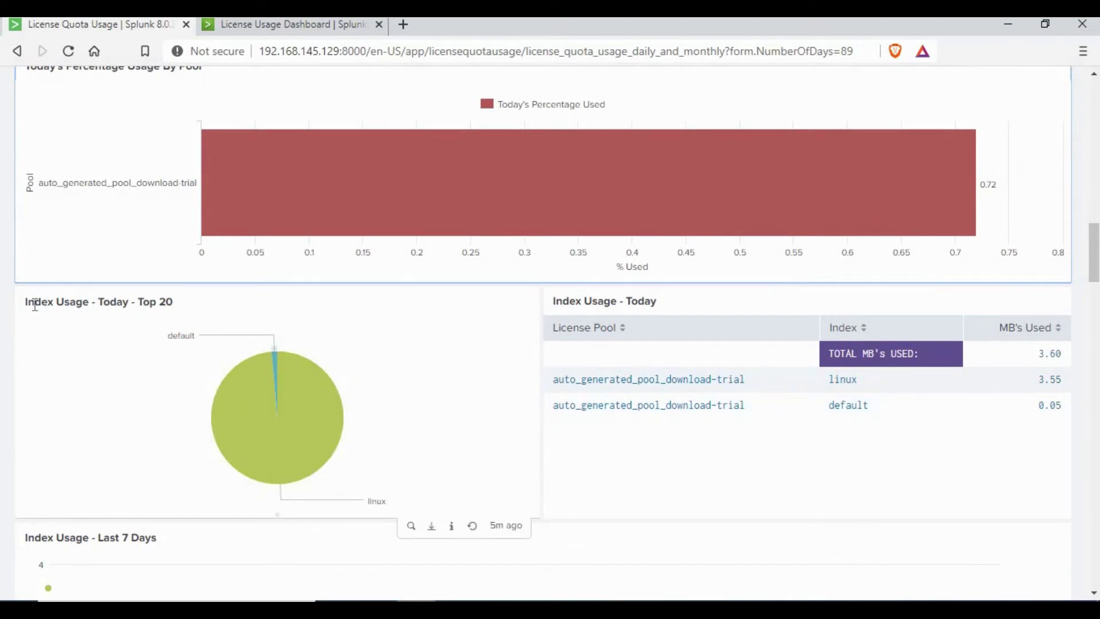
# Inspect the Index Usage – Today panel: 3.55 MB for linux and 0.05 MB for default
pyautogui.moveTo(141, 298); pyautogui.dragTo(24, 302)
pyautogui.click(113, 299)
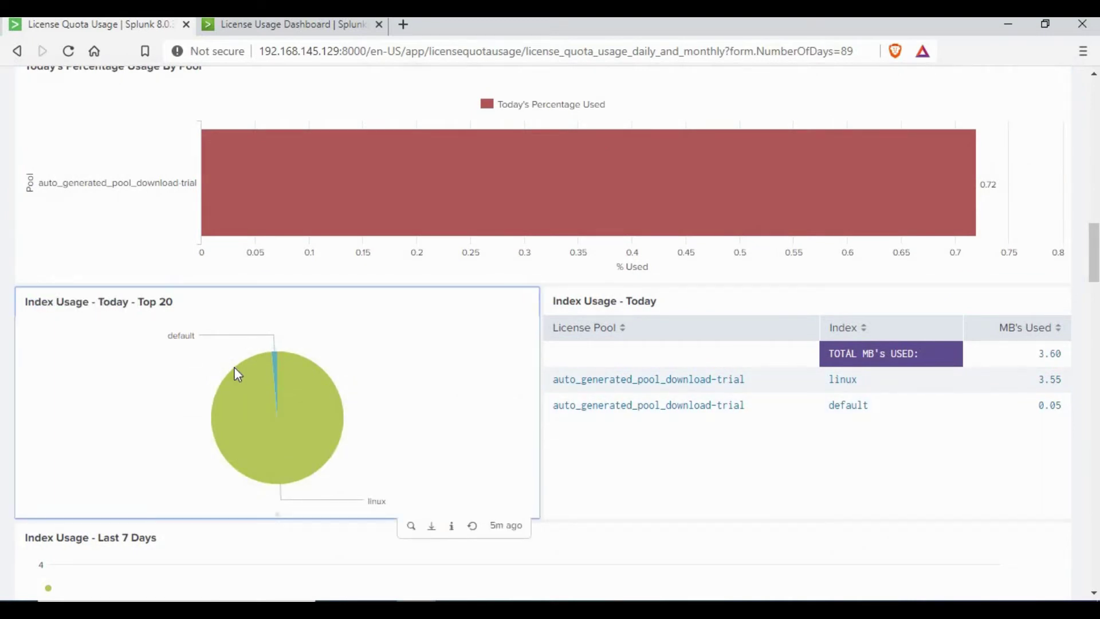
pyautogui.moveTo(180, 342)
pyautogui.moveTo(276, 374)
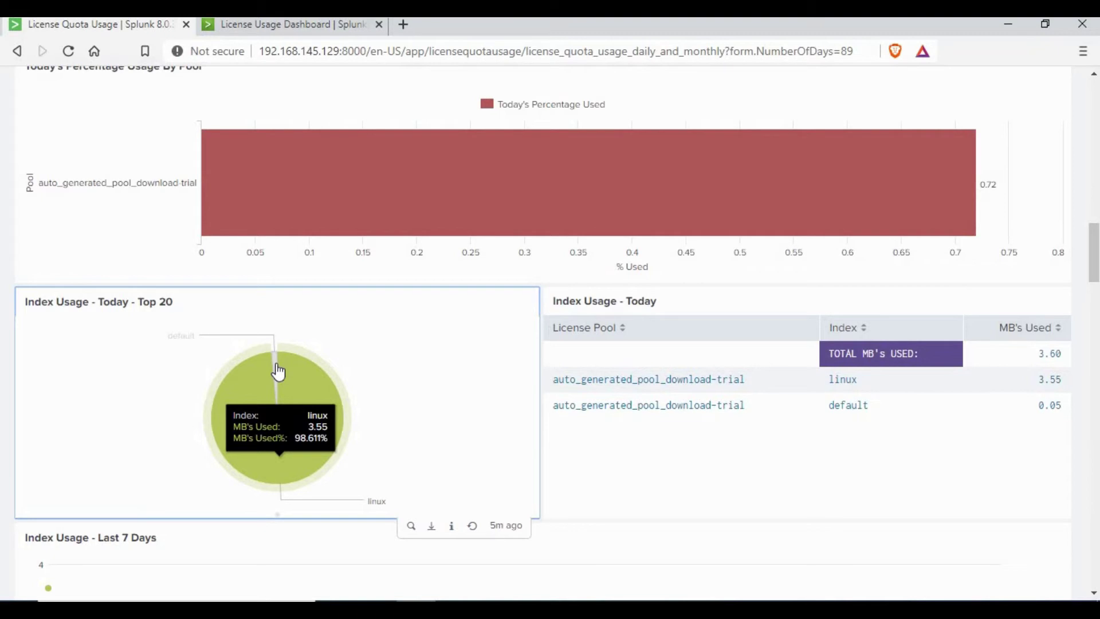
pyautogui.moveTo(279, 373)
pyautogui.scroll(-1, 261, 381)
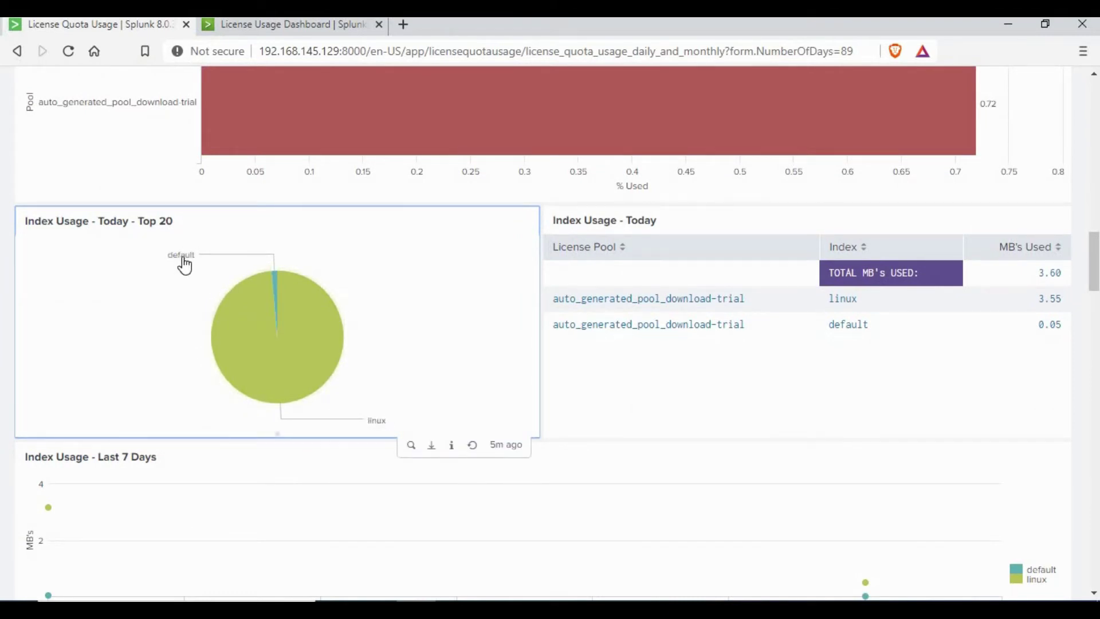
pyautogui.moveTo(840, 299); pyautogui.dragTo(858, 298)
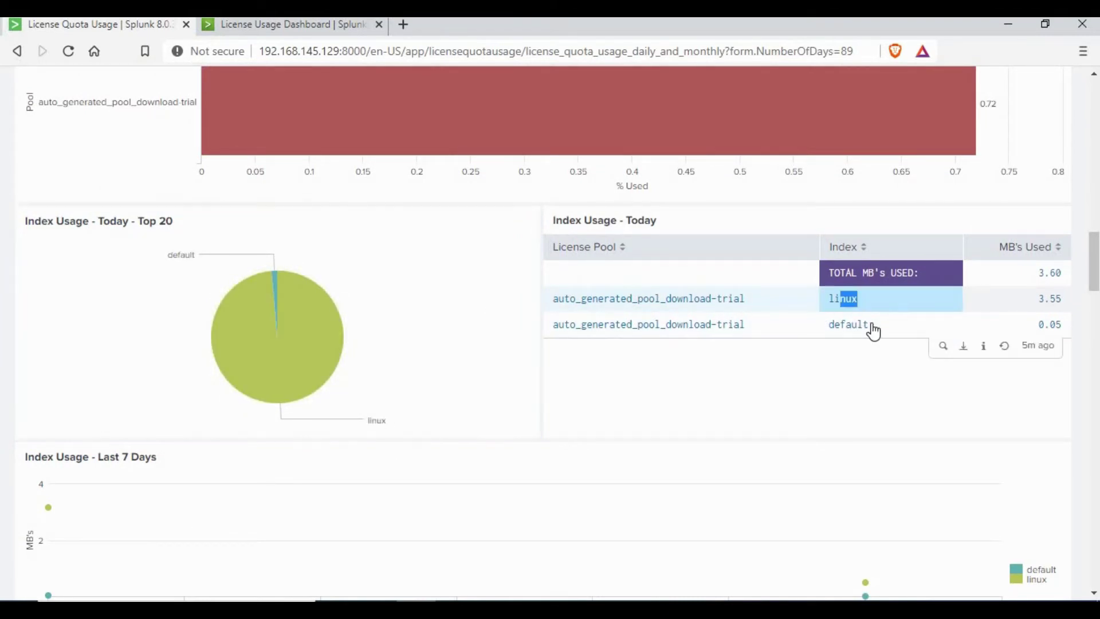
pyautogui.doubleClick(837, 326)
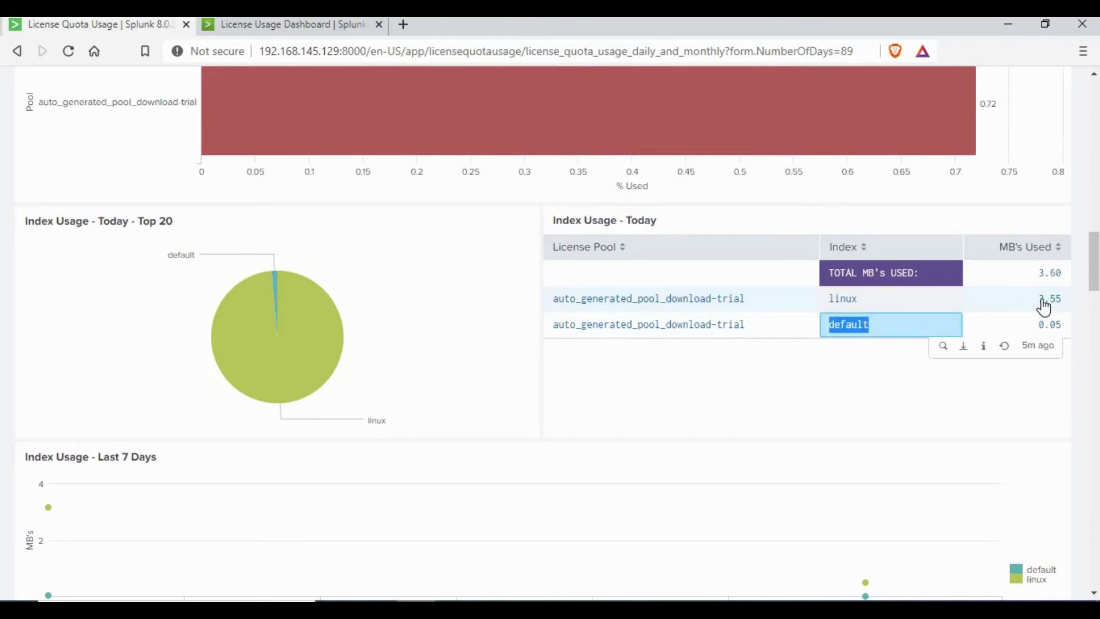
pyautogui.moveTo(1044, 308); pyautogui.dragTo(943, 369)
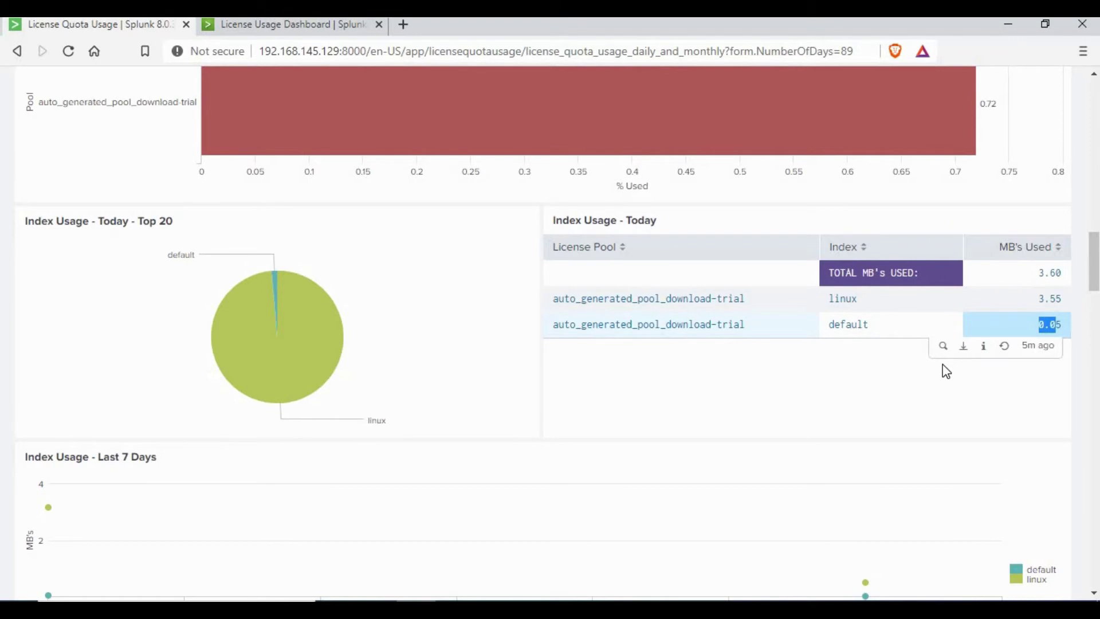
pyautogui.scroll(-3, 708, 328)
pyautogui.scroll(-3, 446, 259)
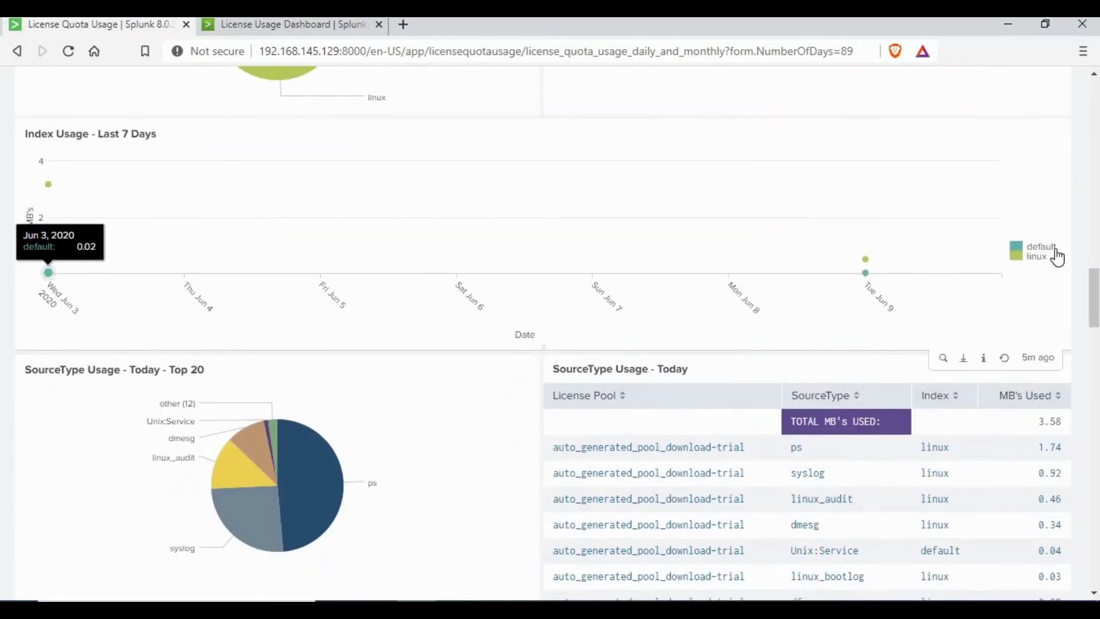
pyautogui.scroll(-3, 403, 346)
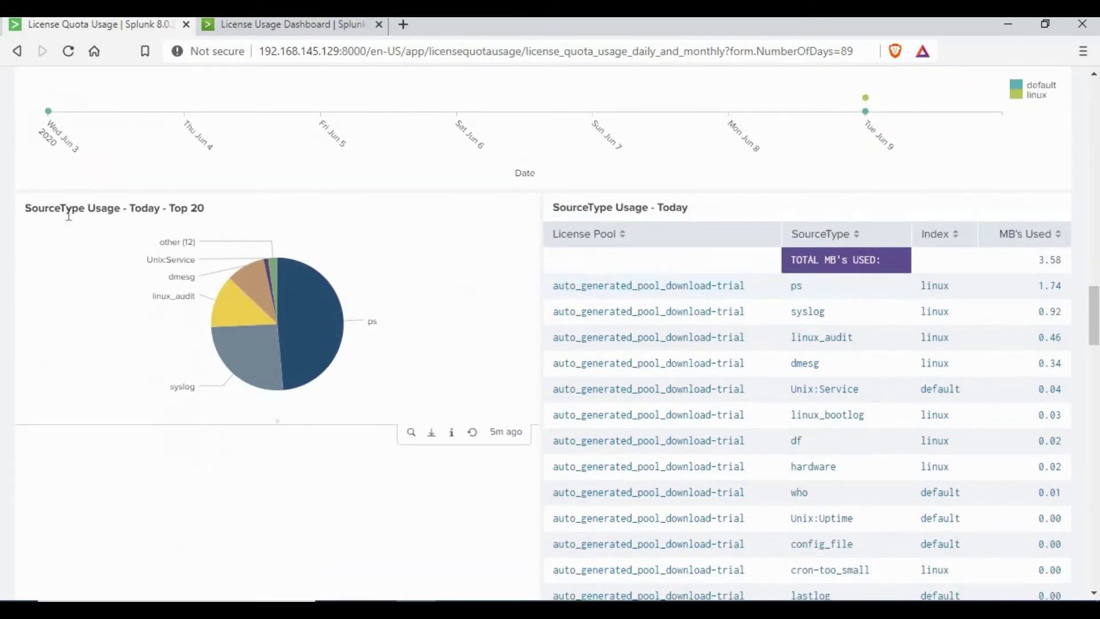
pyautogui.moveTo(96, 207); pyautogui.dragTo(25, 207)
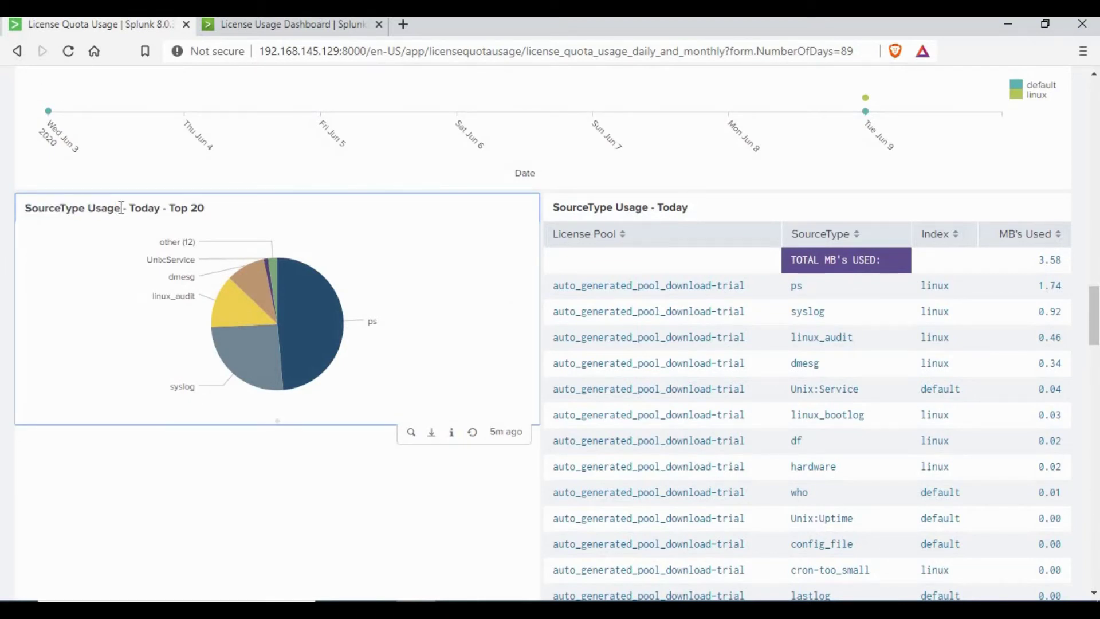
pyautogui.moveTo(237, 321)
pyautogui.moveTo(178, 395)
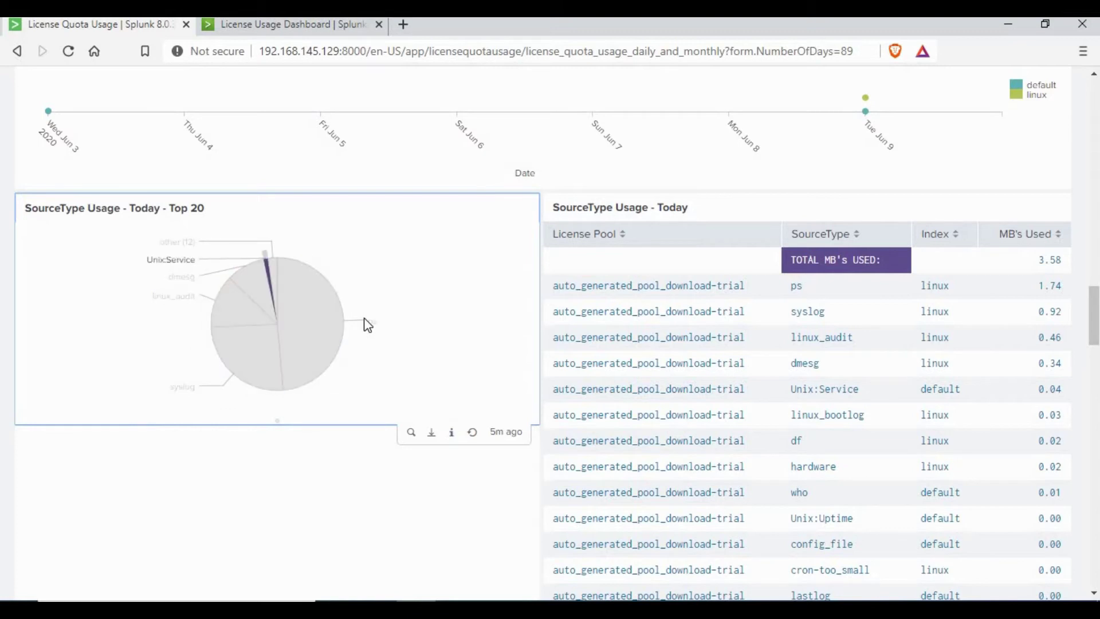
pyautogui.moveTo(794, 294); pyautogui.dragTo(912, 295)
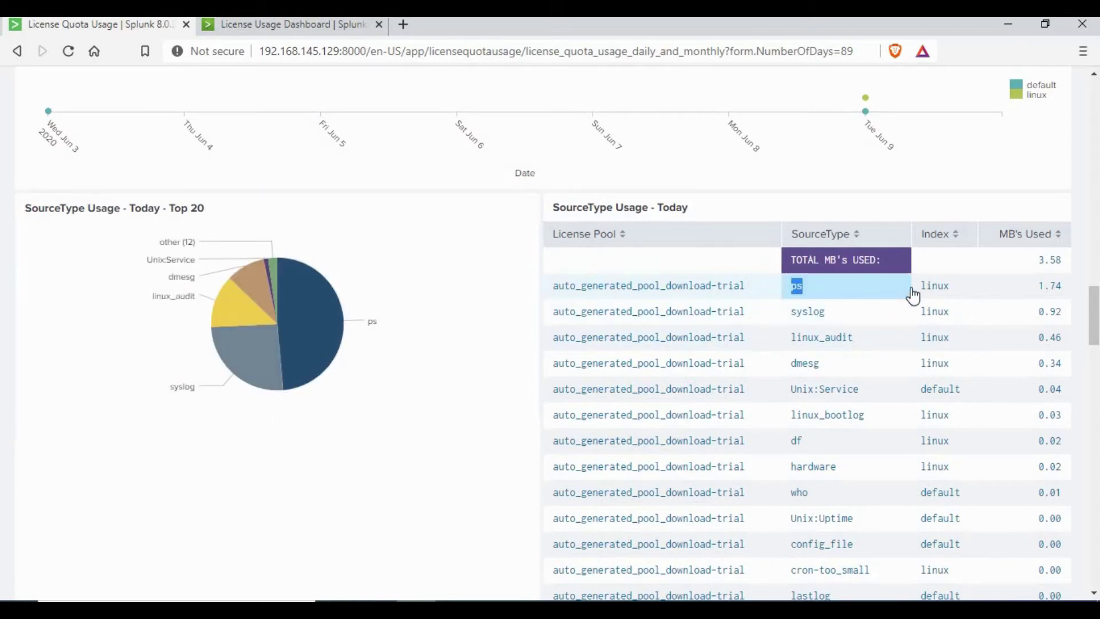
pyautogui.click(966, 294)
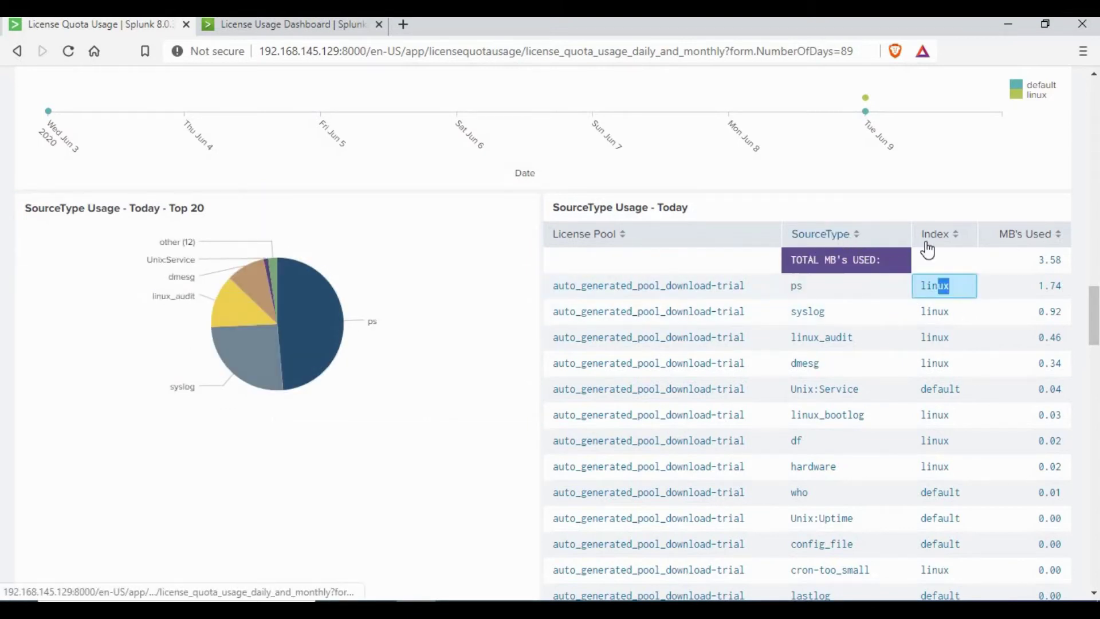
pyautogui.scroll(-2, 834, 307)
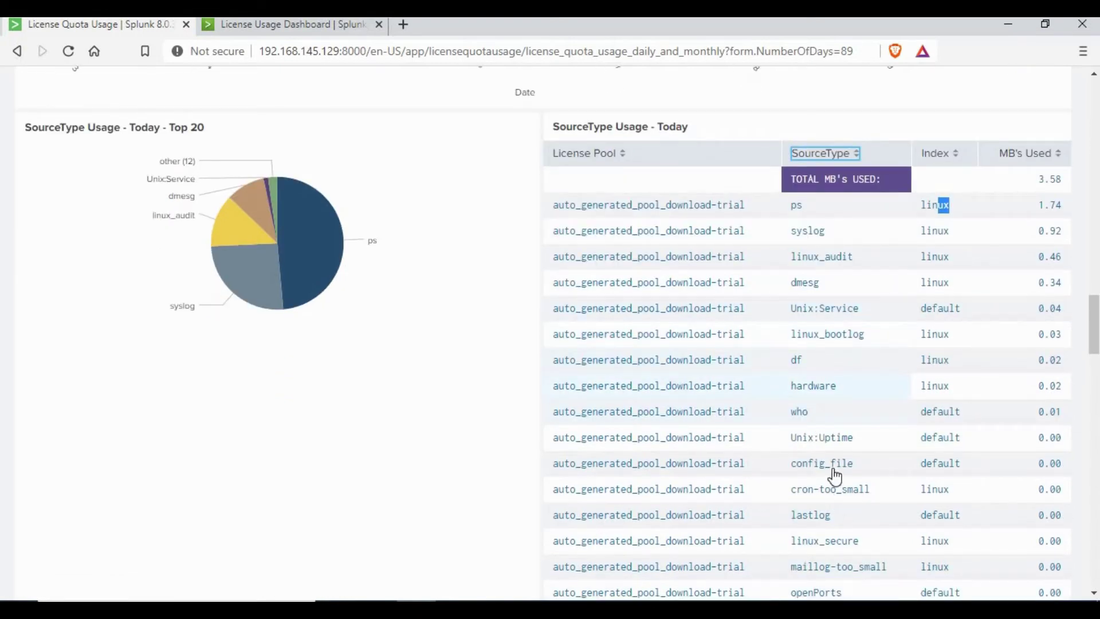
pyautogui.scroll(-2, 824, 435)
pyautogui.moveTo(951, 281); pyautogui.dragTo(944, 281)
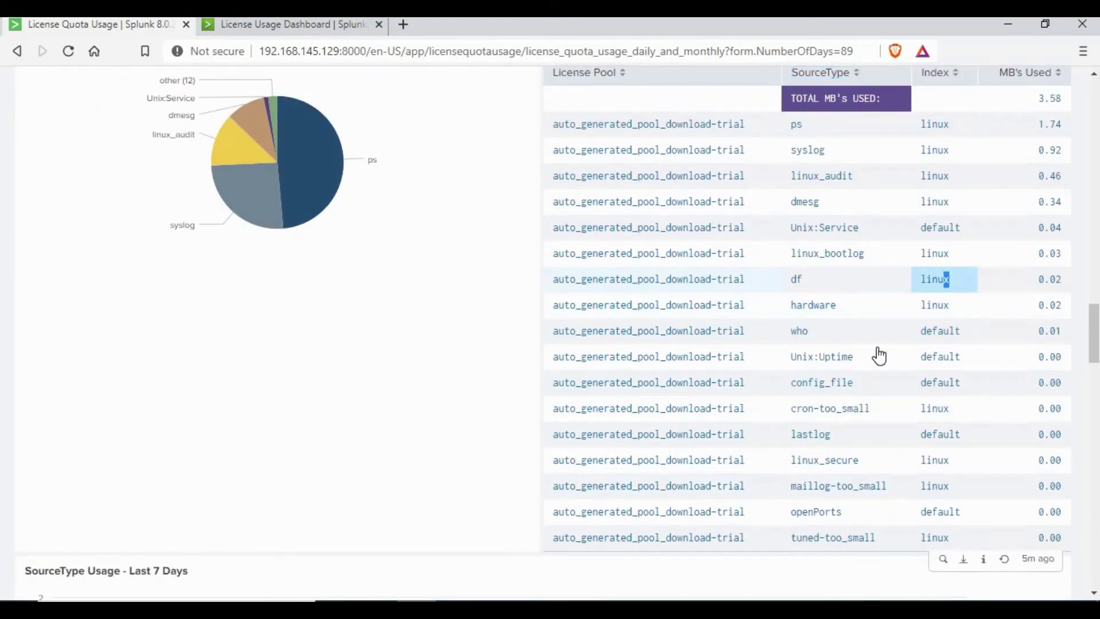
pyautogui.scroll(-5, 878, 353)
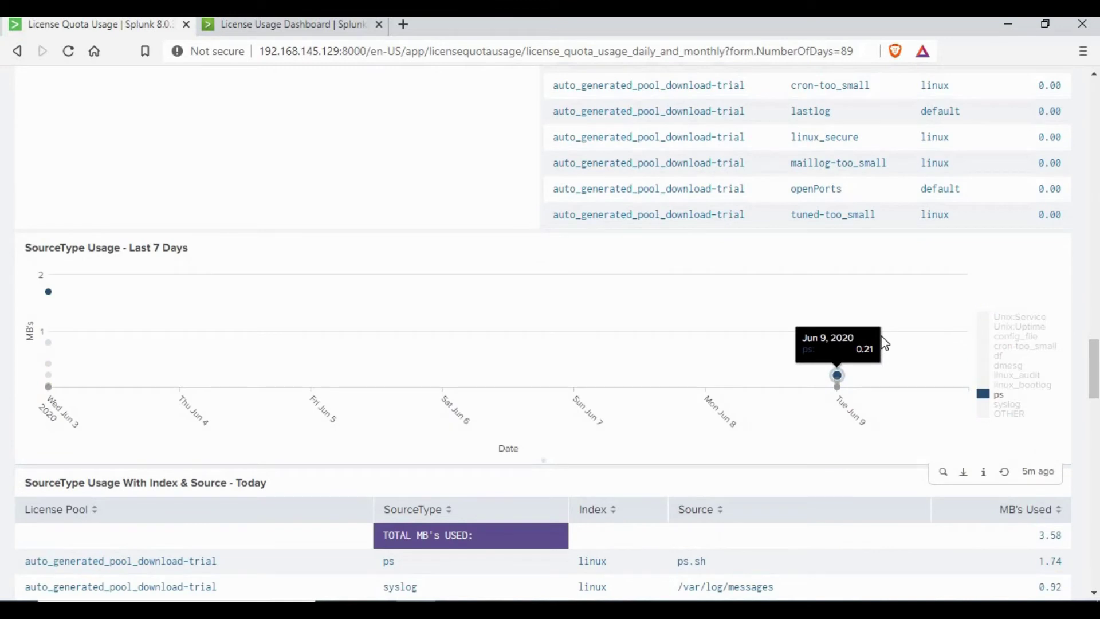
pyautogui.scroll(-5, 884, 341)
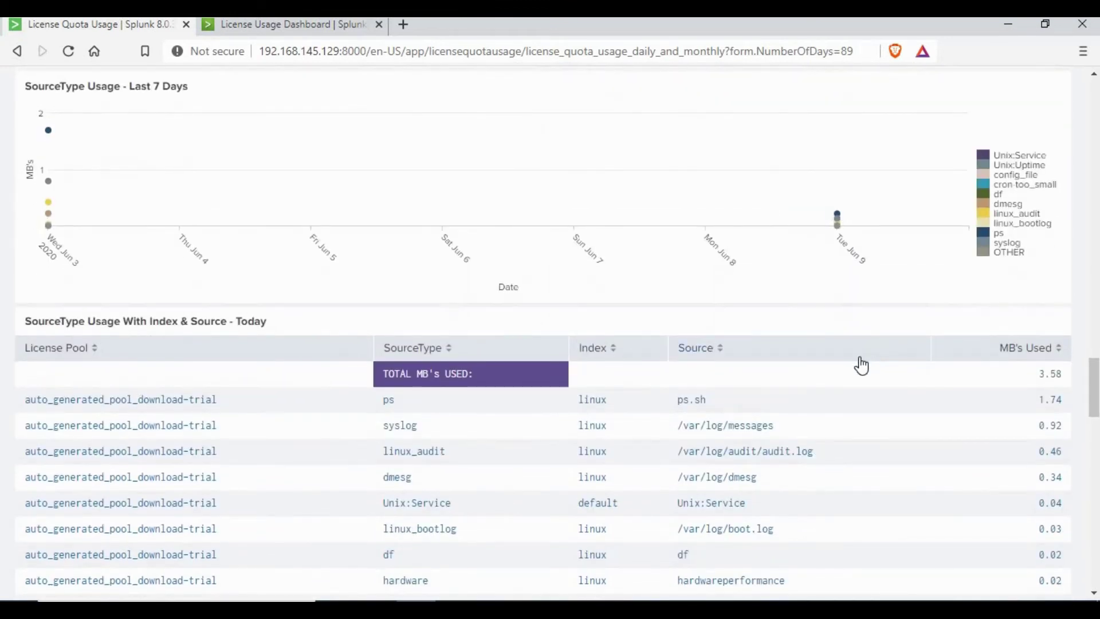
pyautogui.scroll(-3, 866, 365)
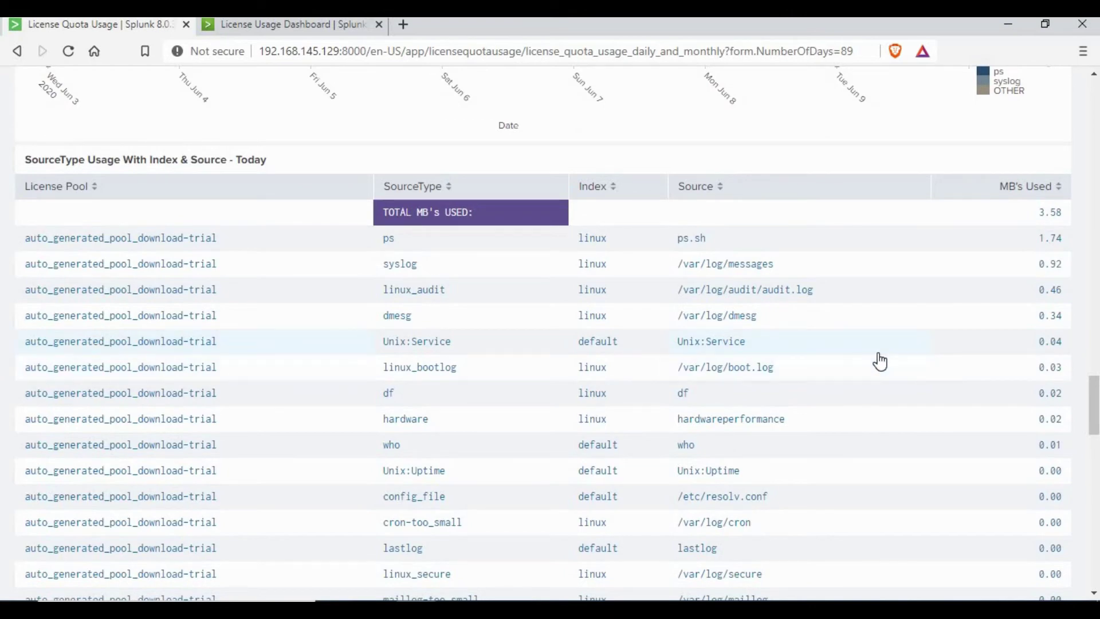
pyautogui.scroll(-4, 869, 361)
pyautogui.scroll(4, 252, 228)
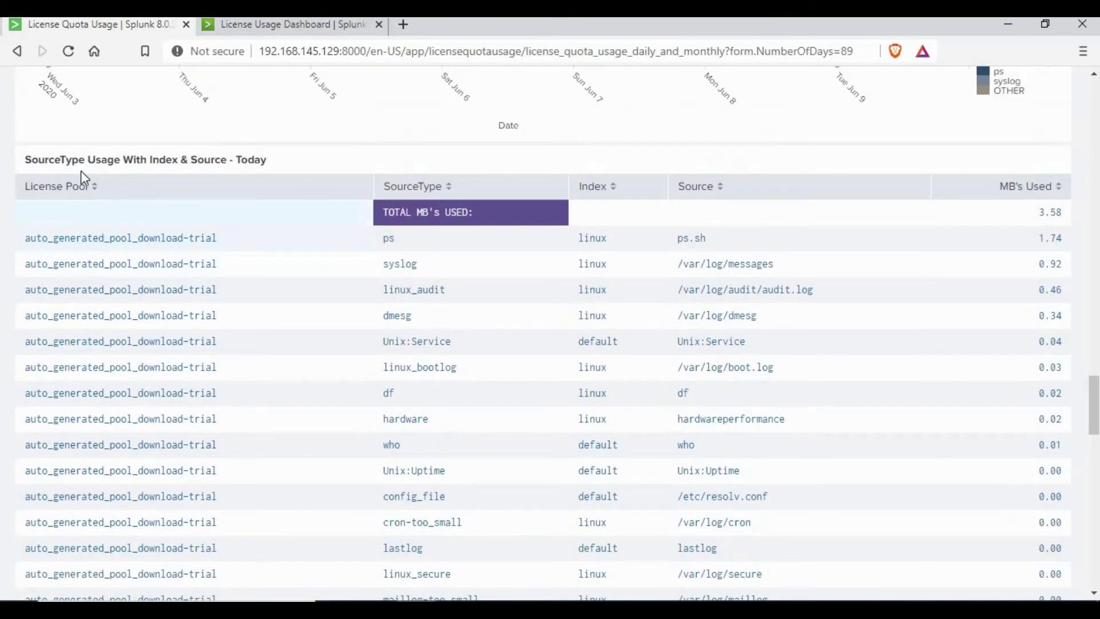
pyautogui.moveTo(87, 160); pyautogui.dragTo(280, 159)
pyautogui.click(350, 259)
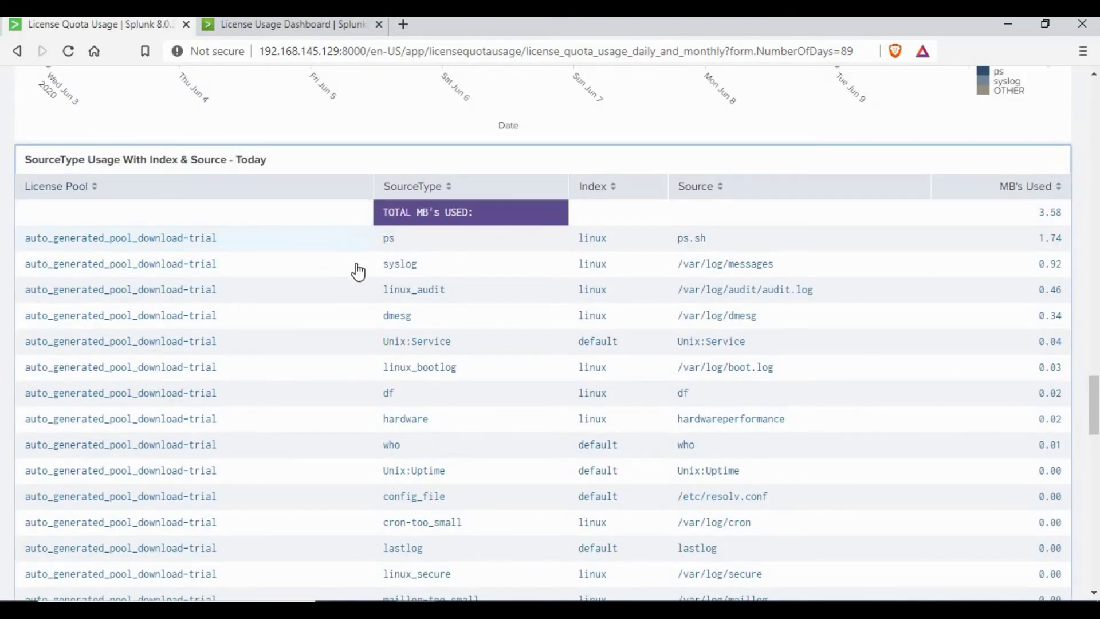
pyautogui.scroll(-10, 258, 312)
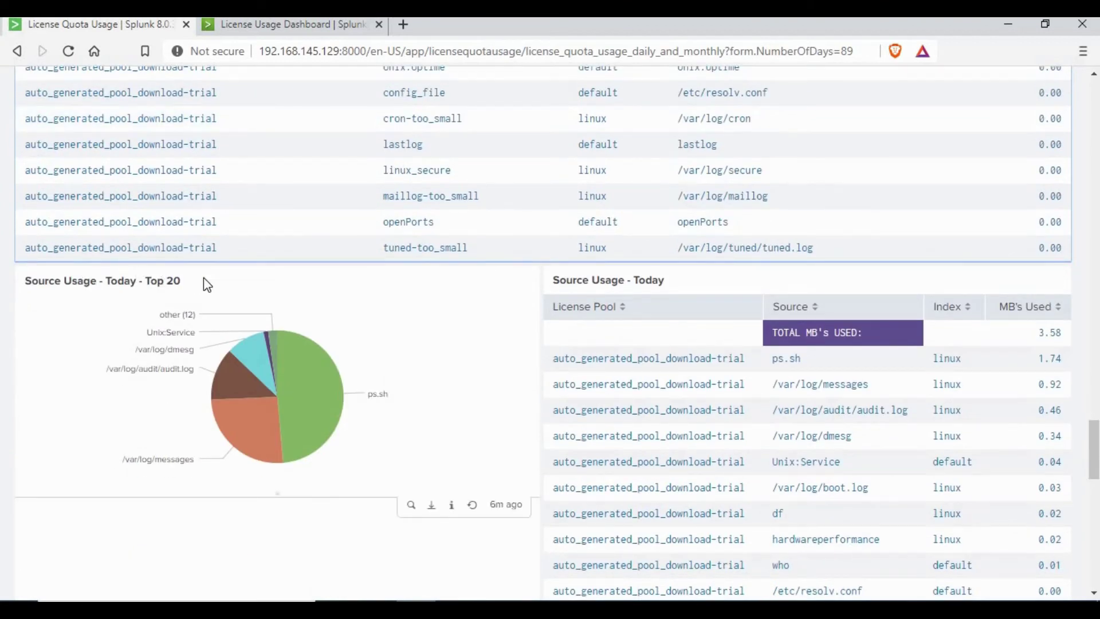
pyautogui.moveTo(144, 281); pyautogui.dragTo(208, 282)
pyautogui.click(602, 276)
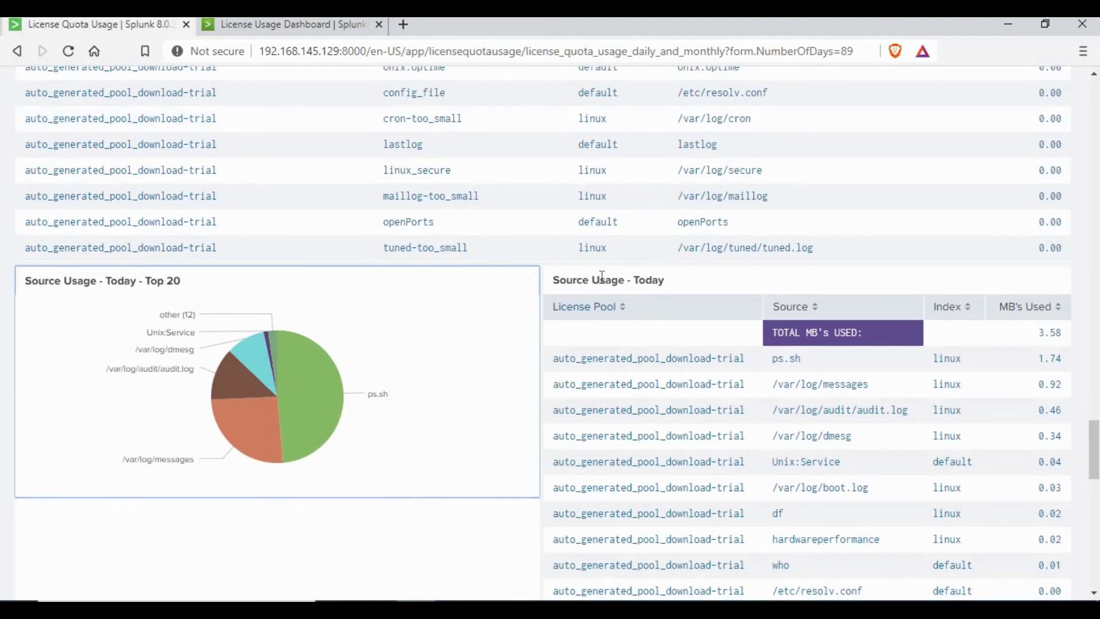
pyautogui.keyDown('shift'); pyautogui.click(683, 280); pyautogui.keyUp('shift')
pyautogui.click(654, 319)
pyautogui.scroll(-10, 656, 319)
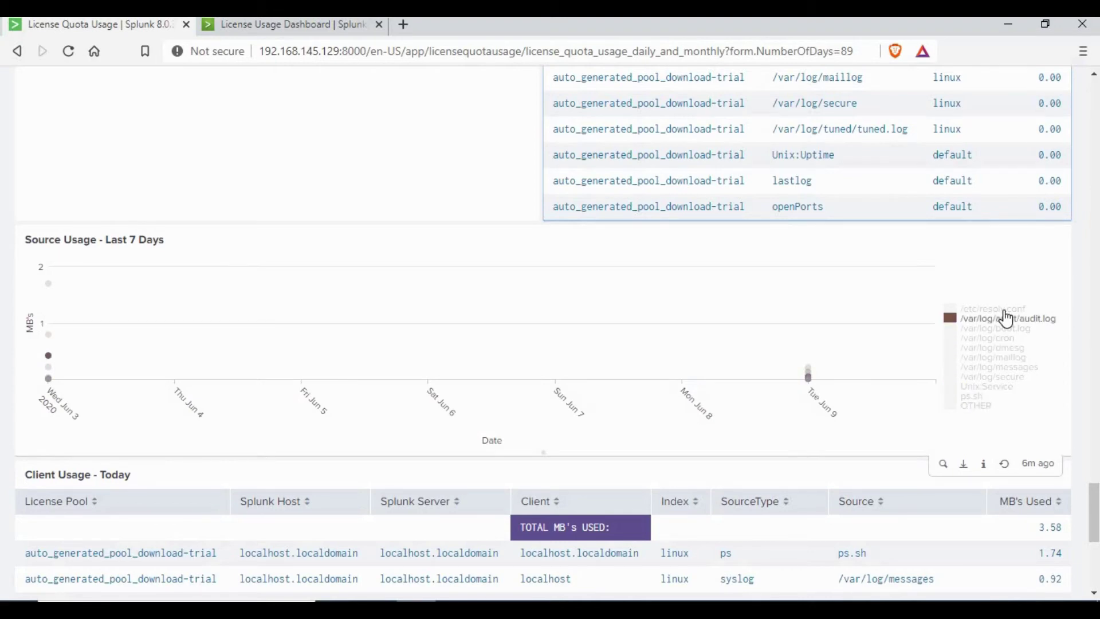
pyautogui.click(1007, 318)
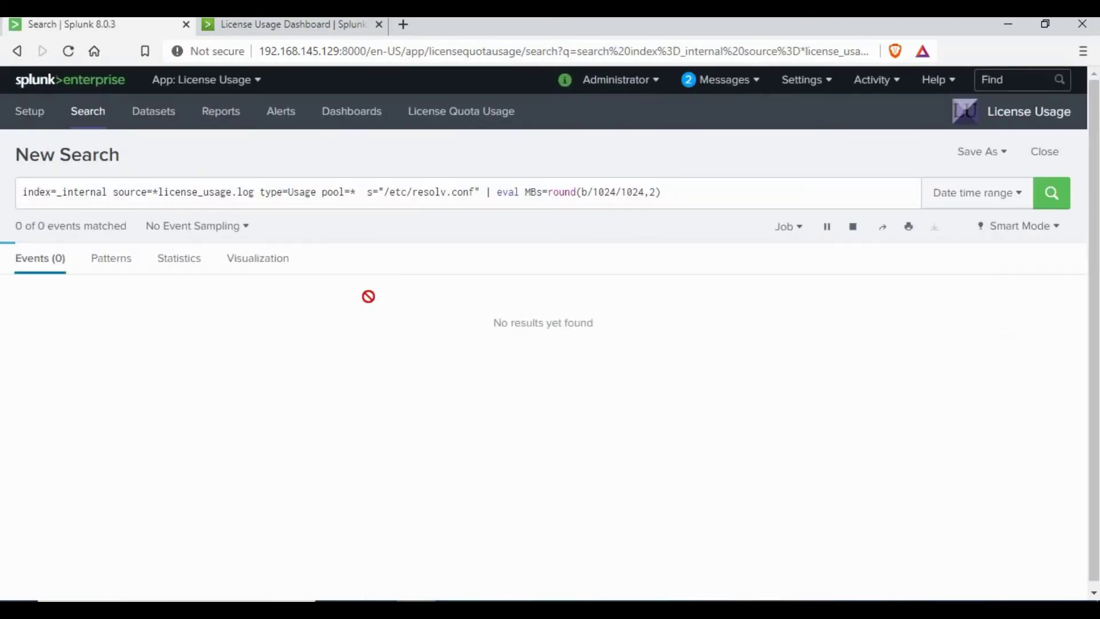
pyautogui.scroll(-2, 380, 201)
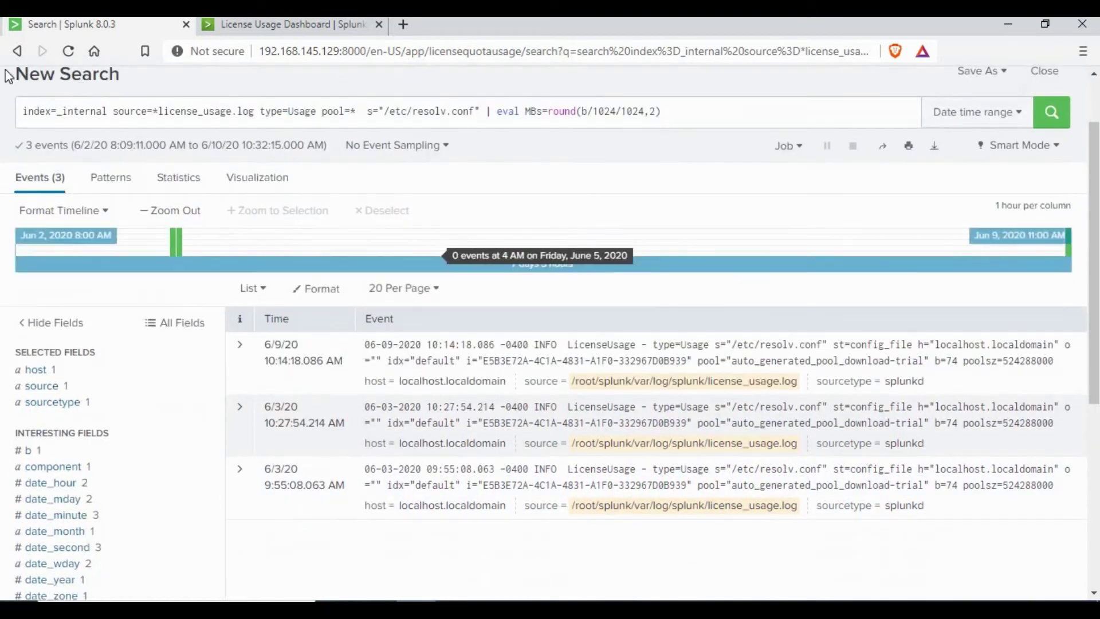
pyautogui.click(17, 51)
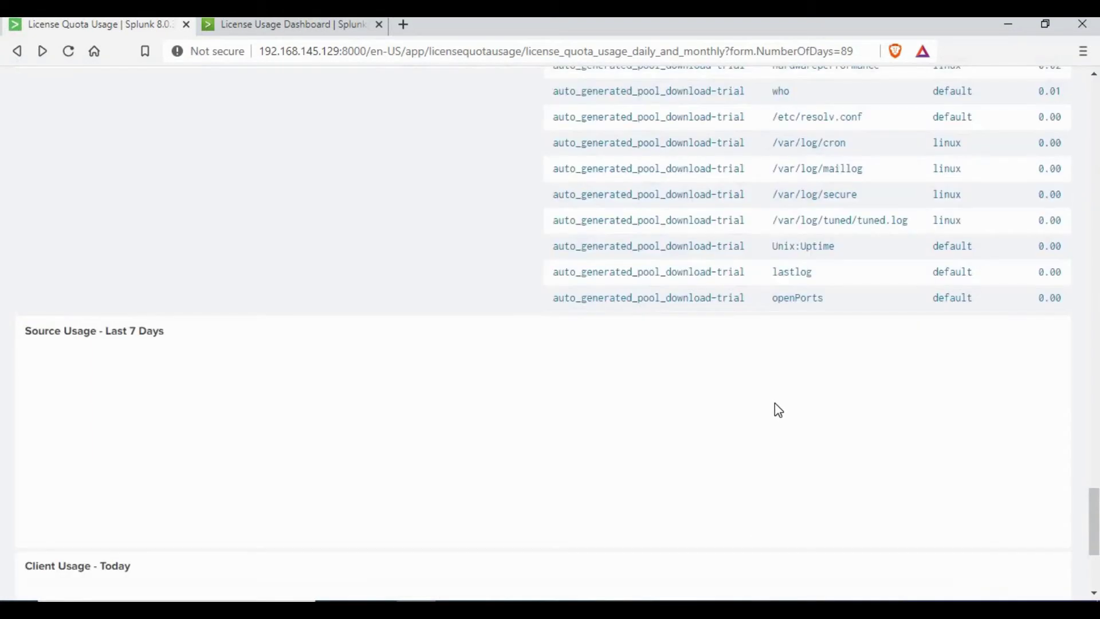
pyautogui.scroll(-3, 774, 397)
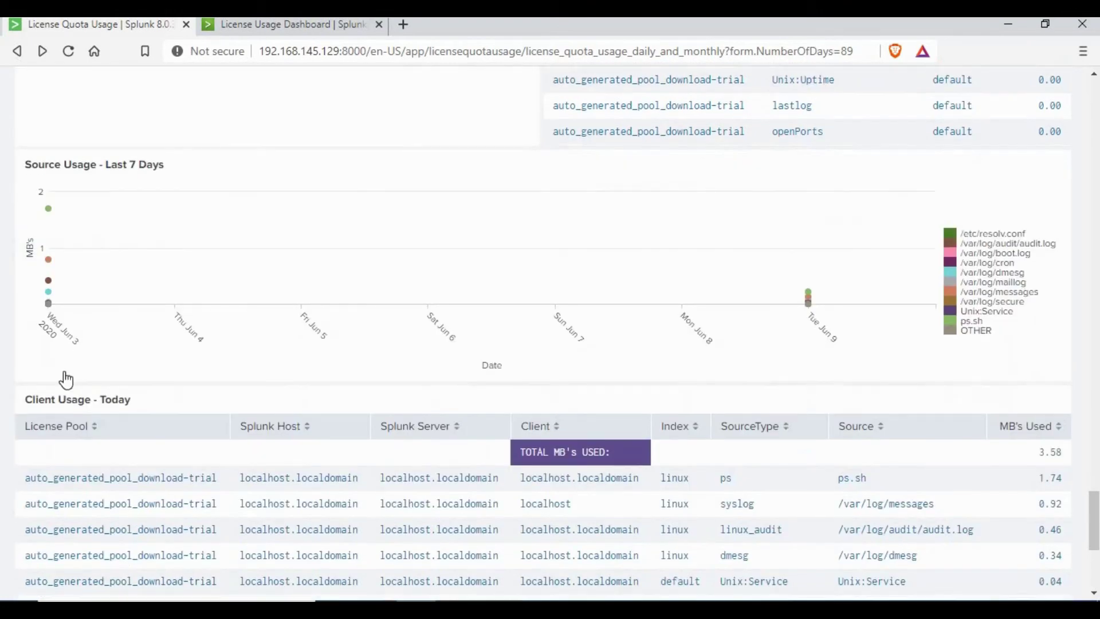
pyautogui.scroll(-1, 29, 322)
pyautogui.moveTo(118, 324); pyautogui.dragTo(135, 322)
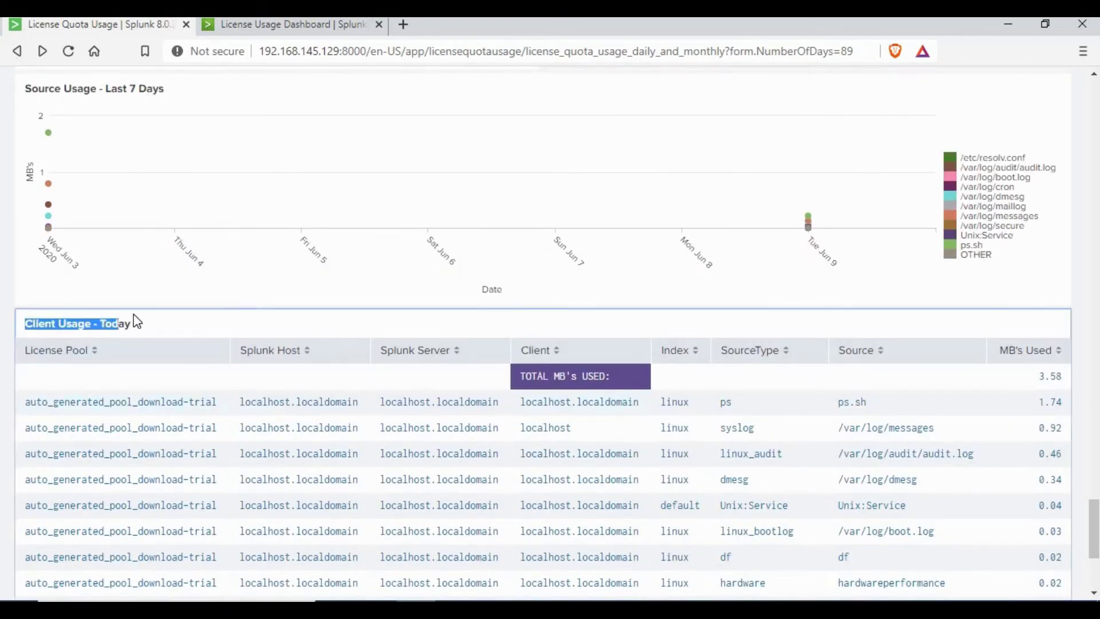
pyautogui.click(696, 406)
pyautogui.scroll(-4, 913, 422)
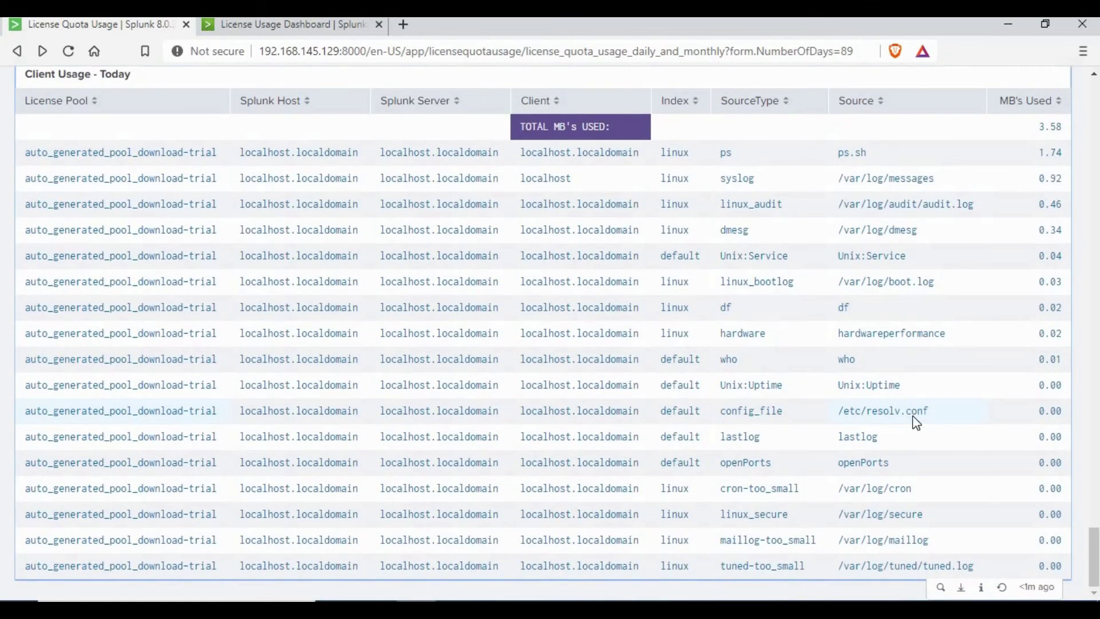
pyautogui.scroll(20, 915, 423)
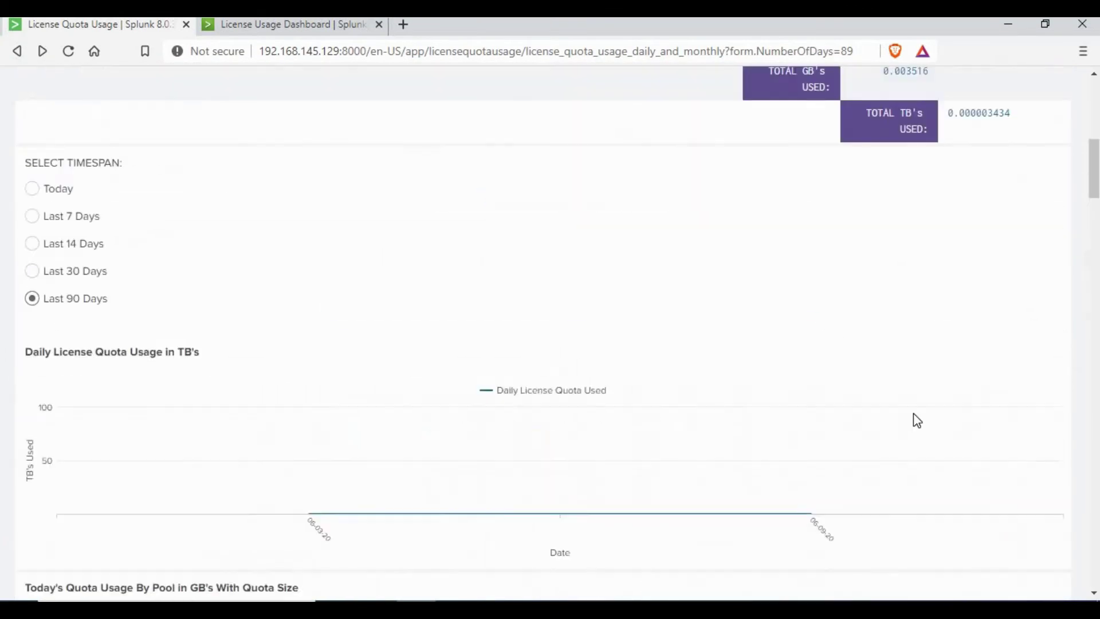
pyautogui.scroll(8, 913, 414)
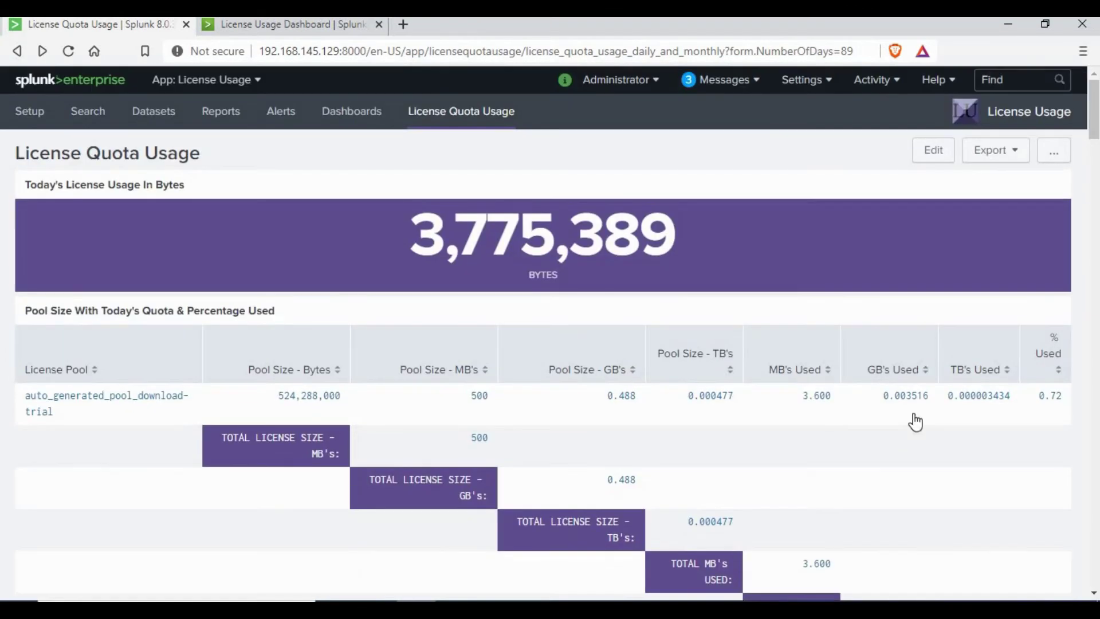
# Browse the Daily License Quota Usage By Range Icon dashboard's Low and Elevated range labels
pyautogui.click(361, 117)
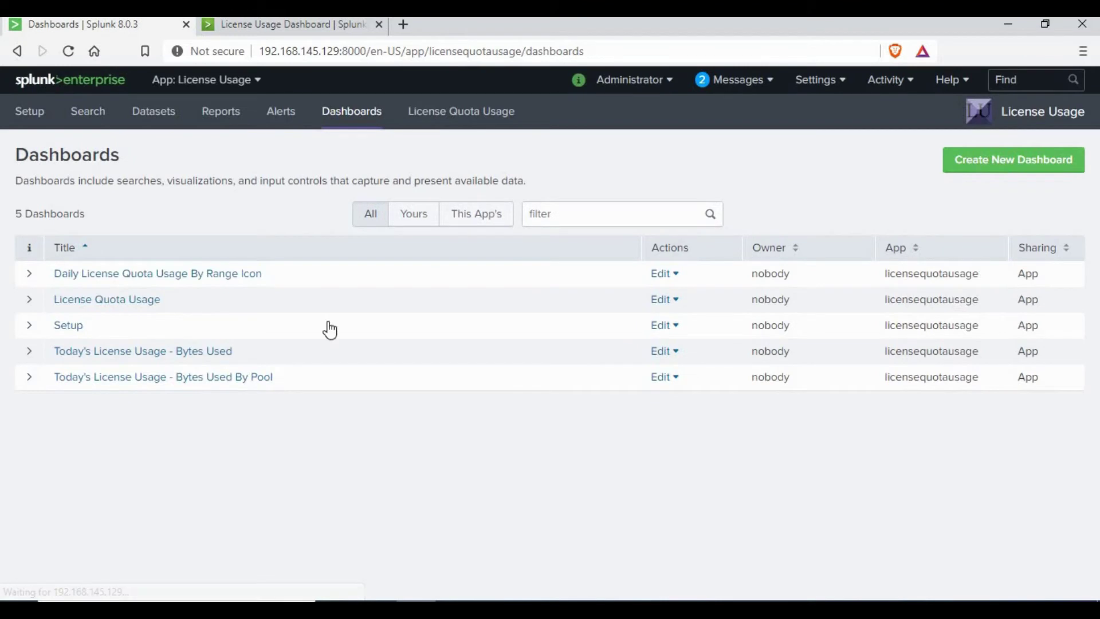
pyautogui.click(151, 275)
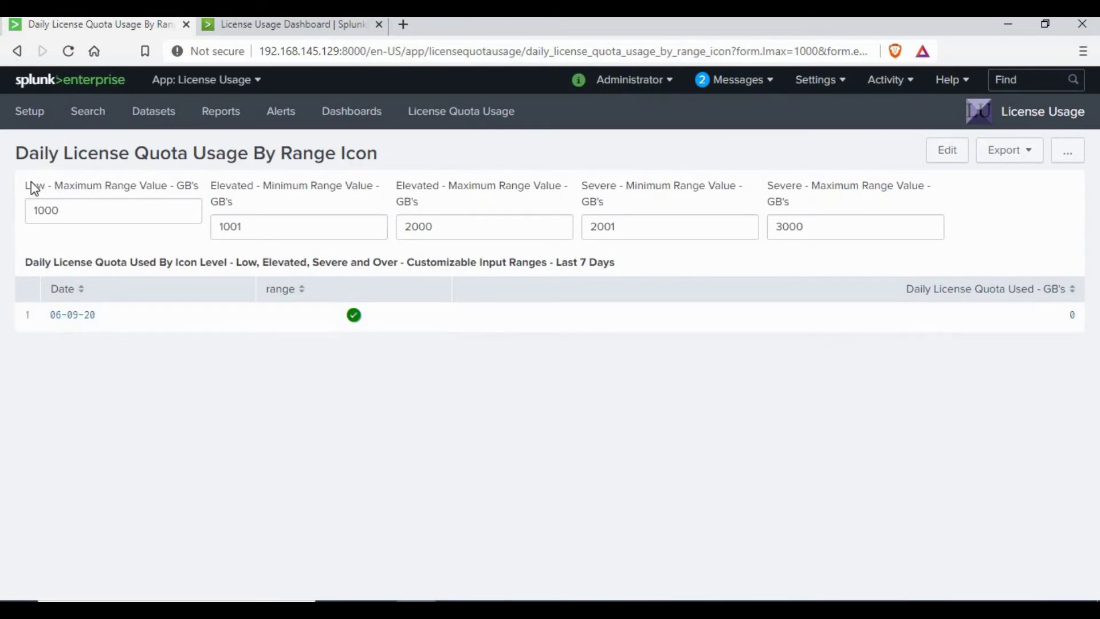
pyautogui.moveTo(194, 185); pyautogui.dragTo(31, 185)
pyautogui.moveTo(367, 177); pyautogui.dragTo(401, 224)
pyautogui.moveTo(576, 204); pyautogui.dragTo(446, 185)
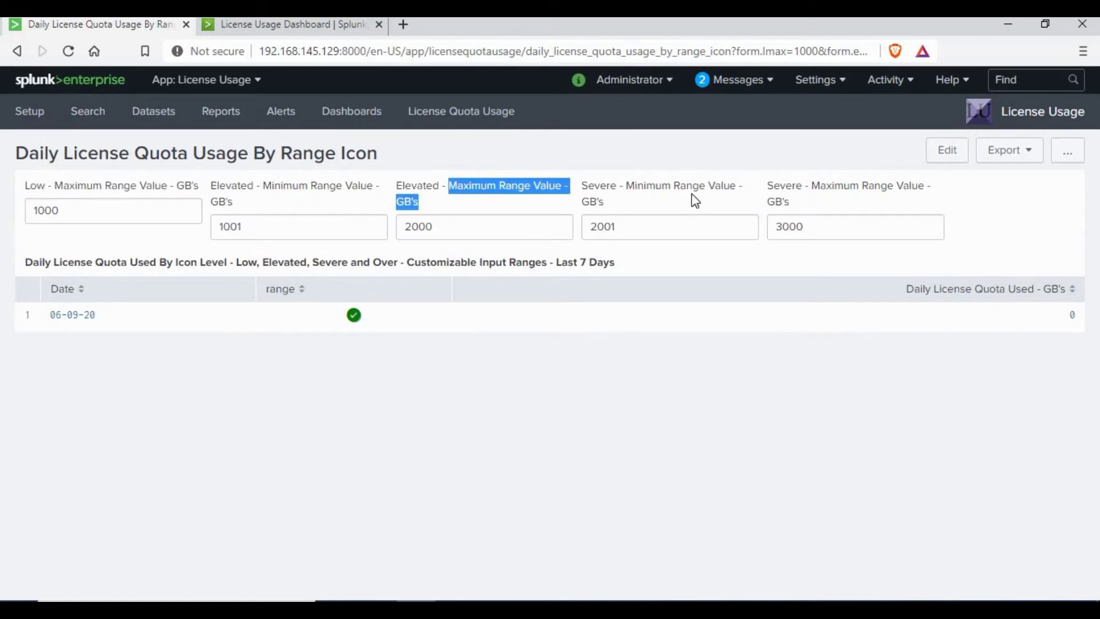
pyautogui.click(208, 166)
# Glance at the Setup dashboard, then open Today's License Usage - Bytes Used
pyautogui.click(18, 51)
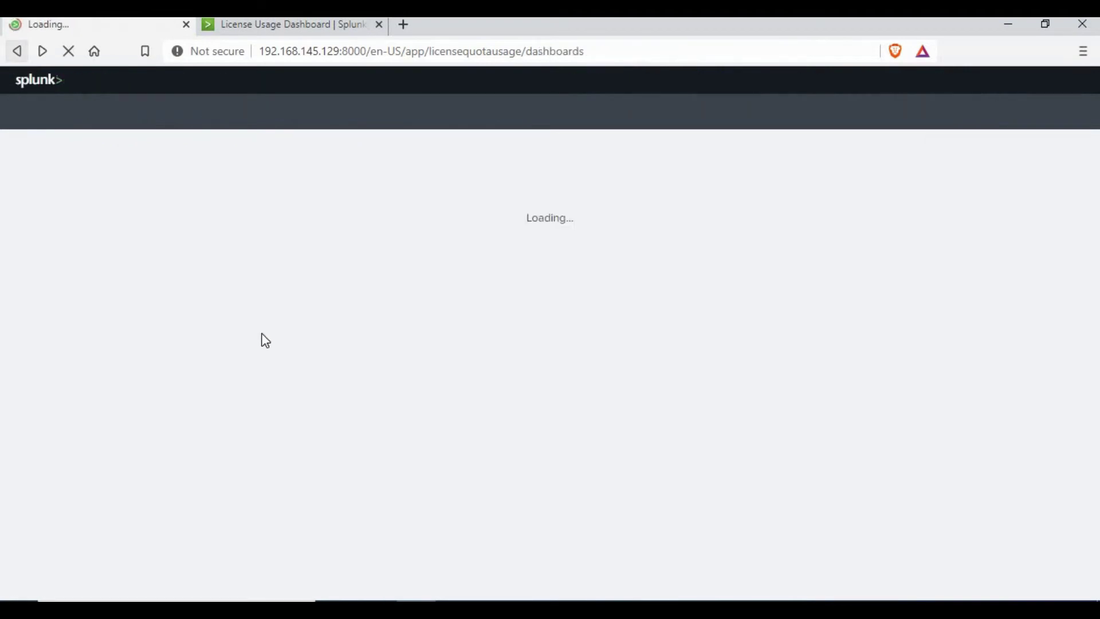
pyautogui.click(74, 324)
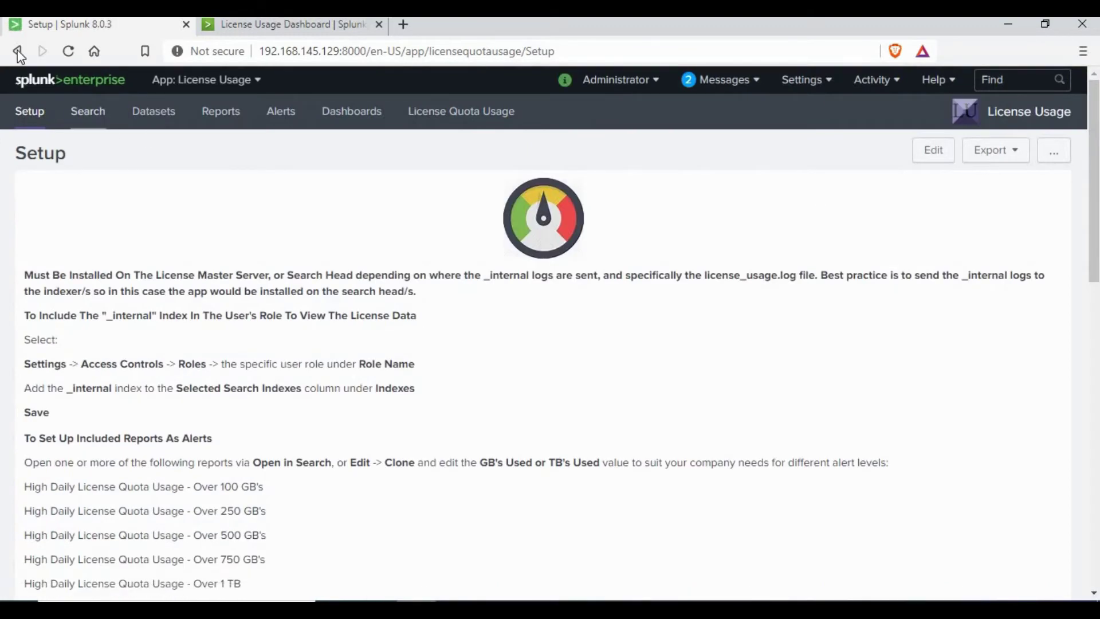
pyautogui.hotkey('alt', 'Left')
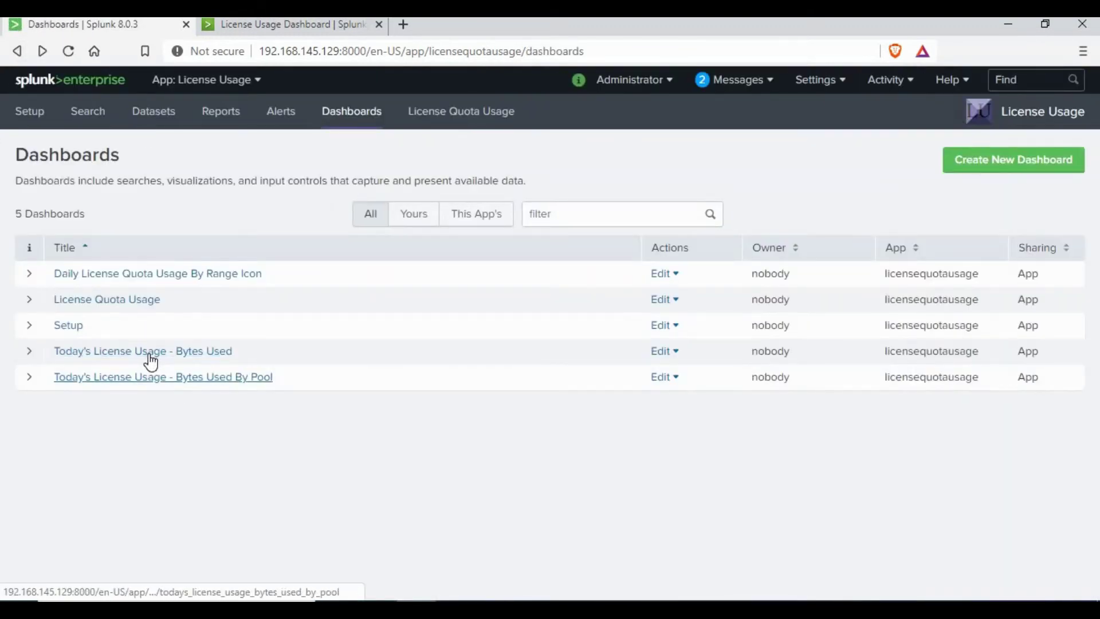
pyautogui.click(353, 362)
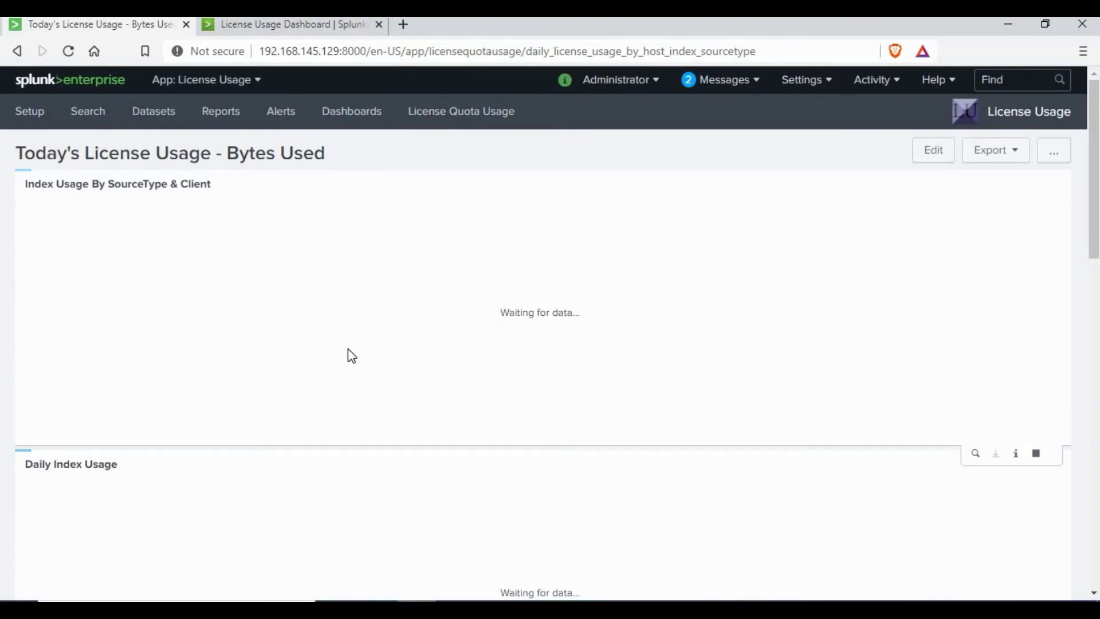
pyautogui.scroll(-5, 352, 355)
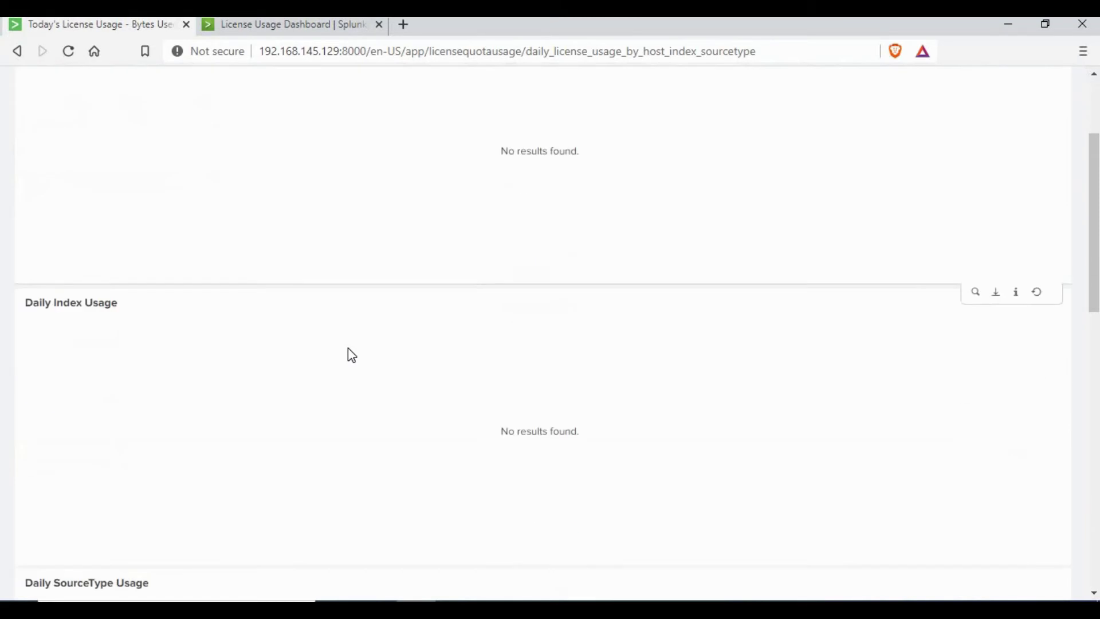
pyautogui.scroll(7, 540, 275)
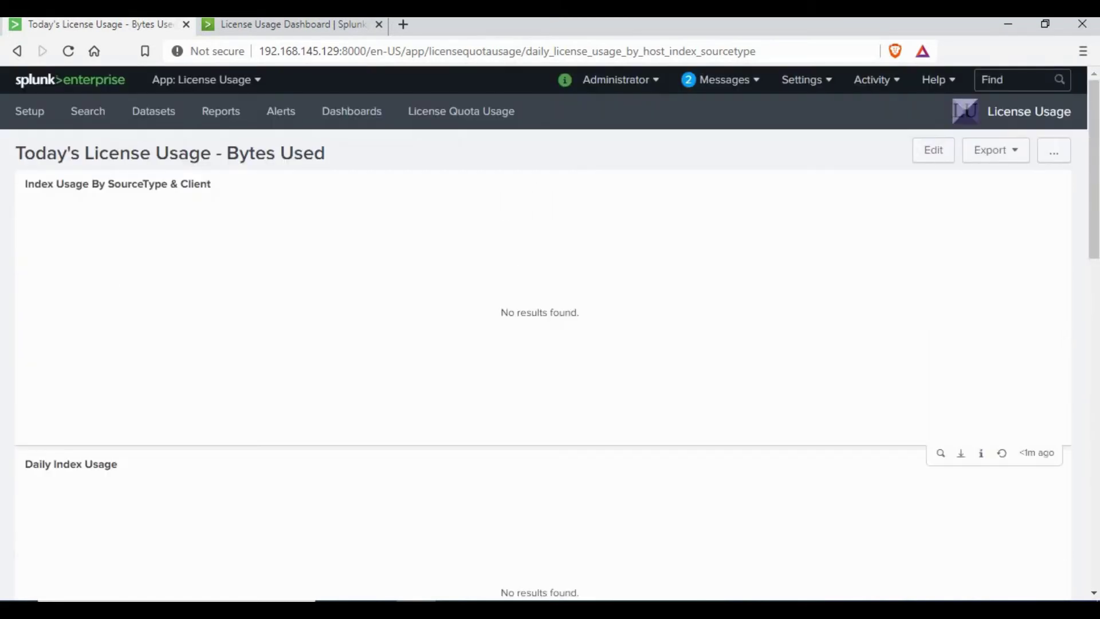
# Enter edit mode and set the Index Usage panel's search time range to All time
pyautogui.click(938, 154)
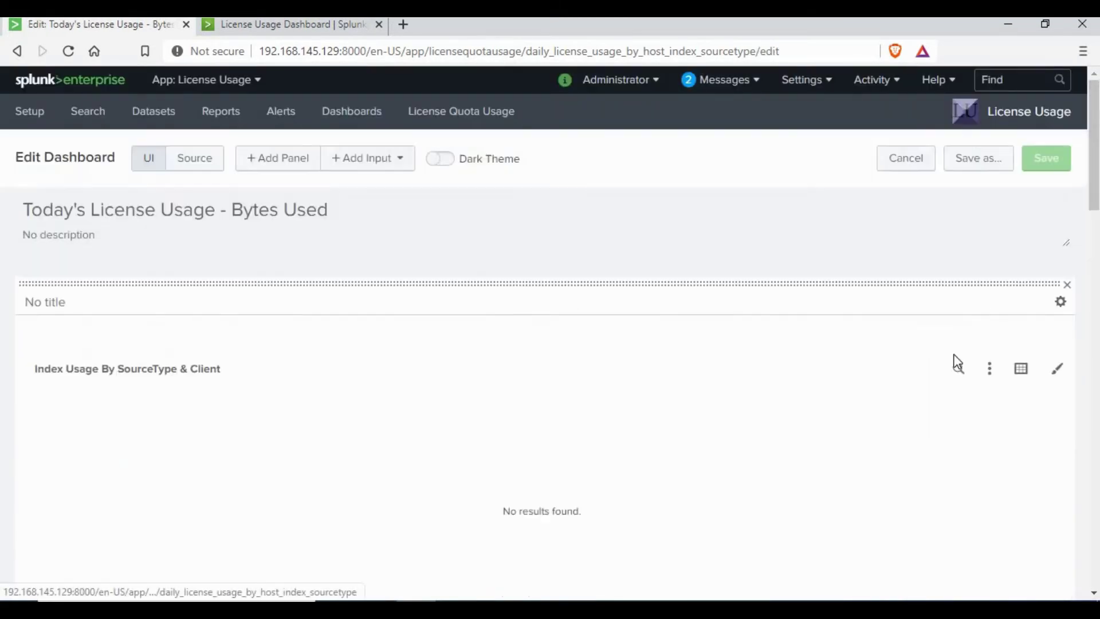
pyautogui.click(955, 384)
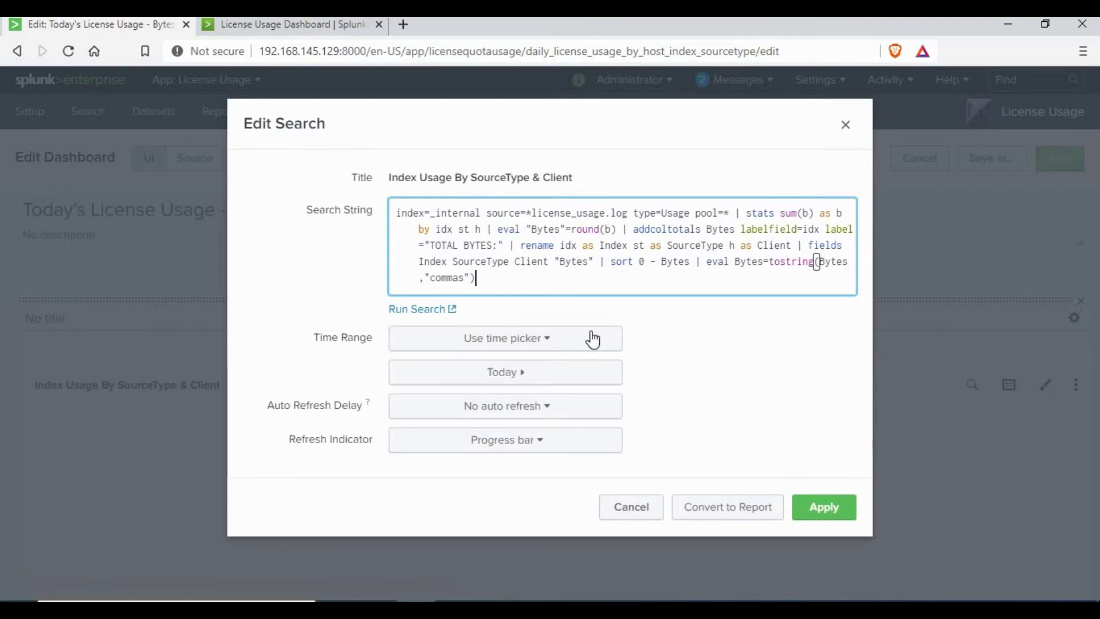
pyautogui.click(511, 376)
pyautogui.click(689, 215)
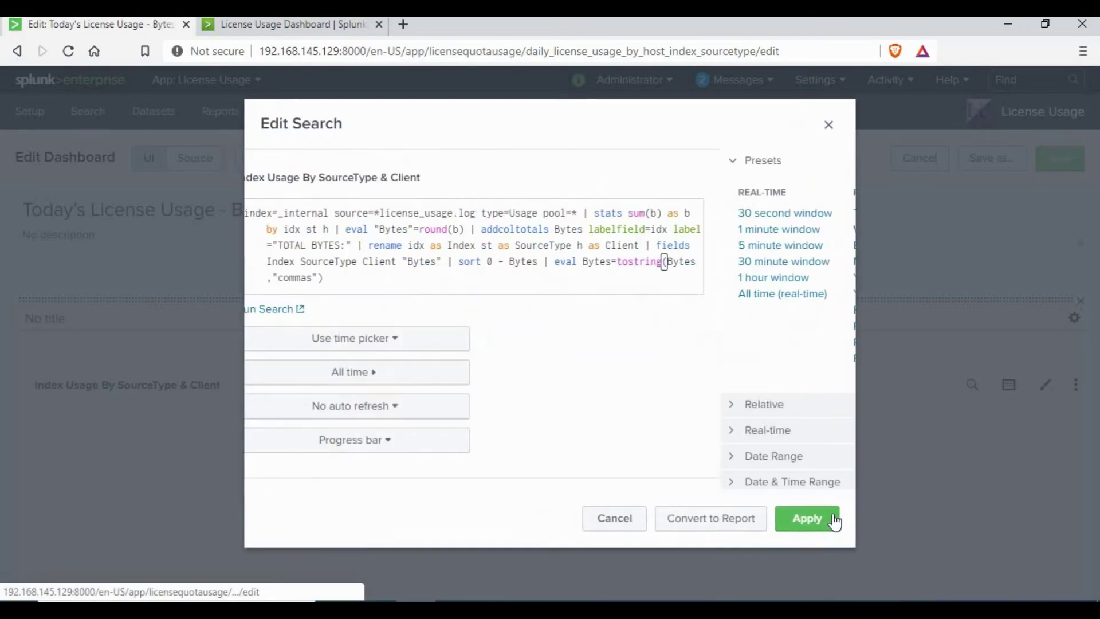
pyautogui.click(835, 521)
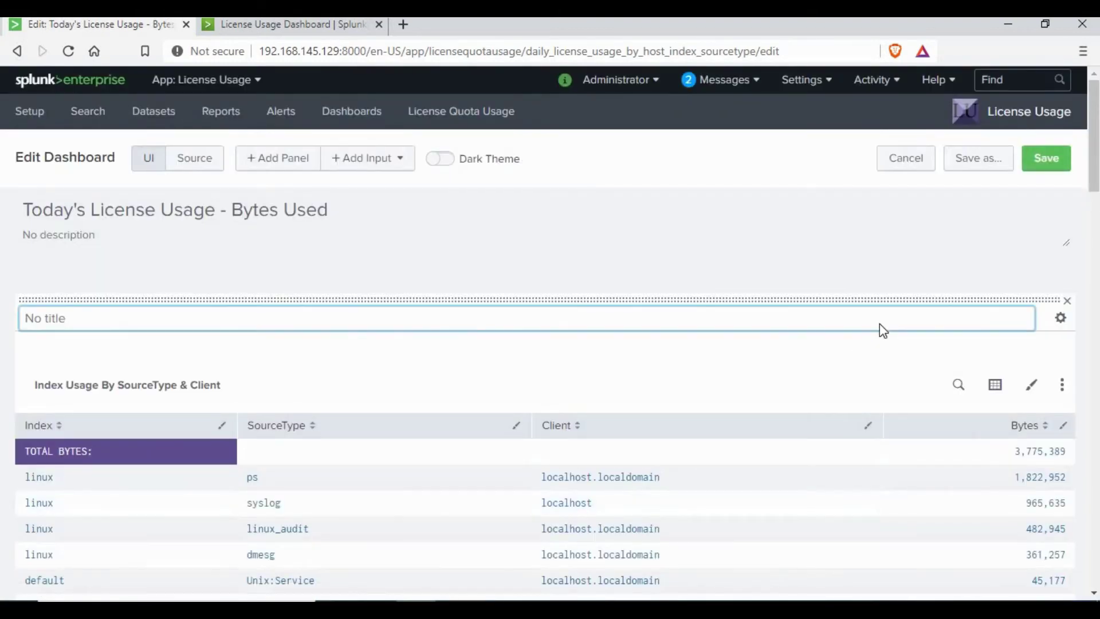
pyautogui.scroll(-4, 685, 321)
pyautogui.scroll(-5, 688, 343)
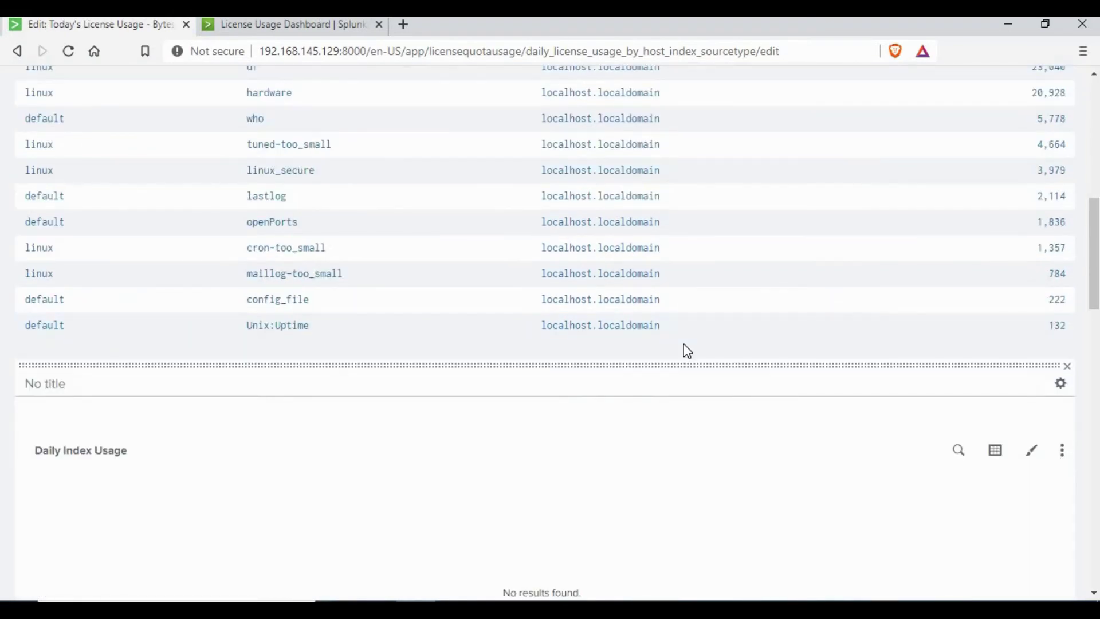
pyautogui.scroll(10, 1020, 172)
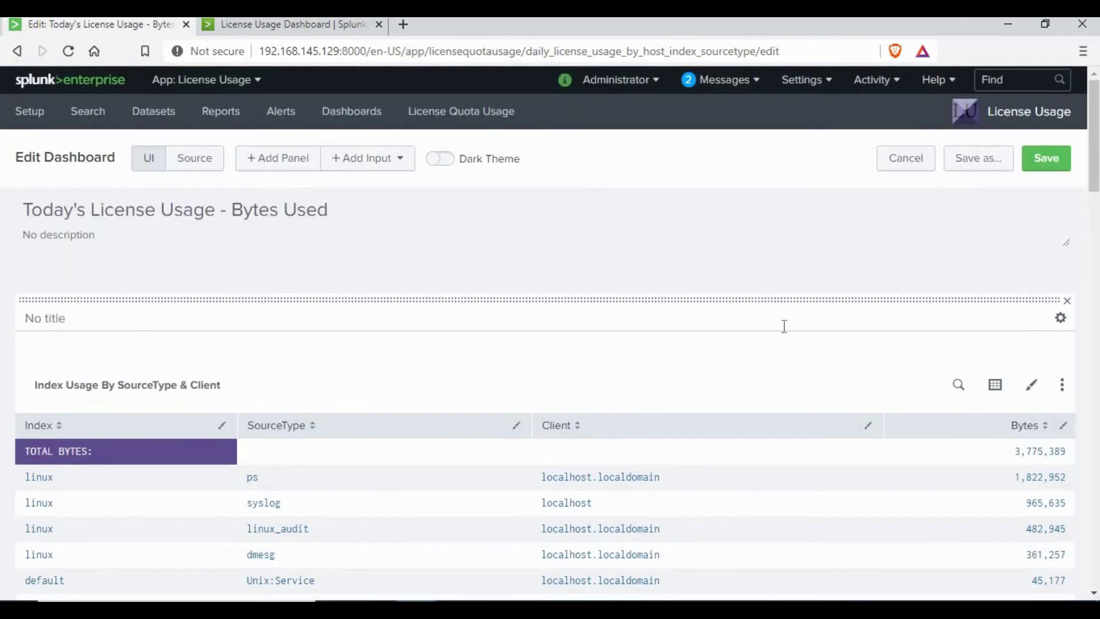
pyautogui.scroll(-10, 785, 326)
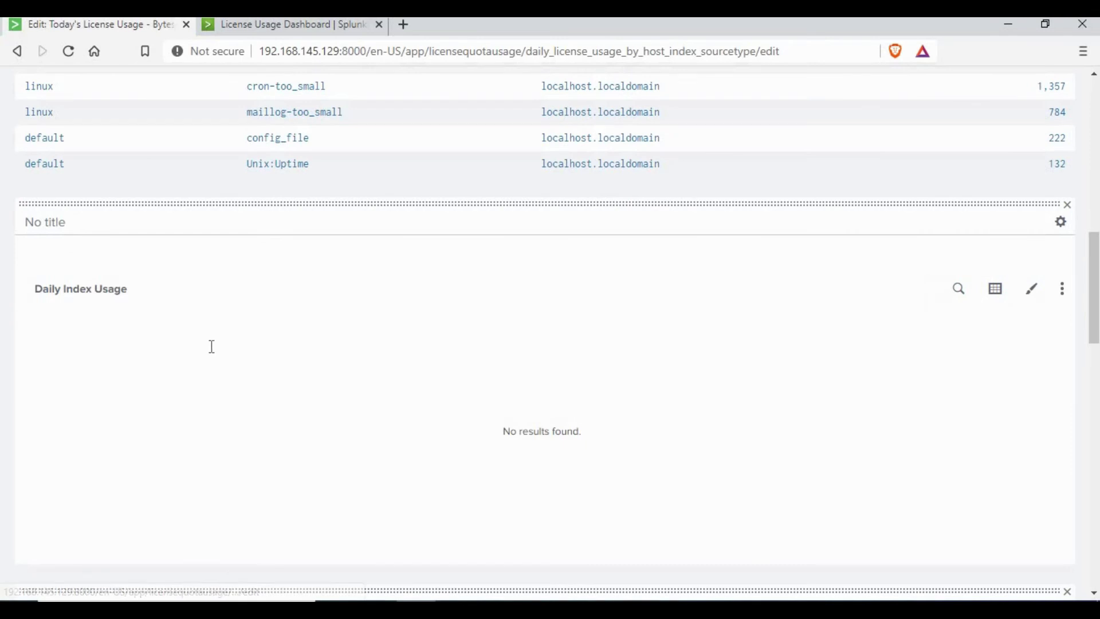
pyautogui.scroll(-15, 212, 346)
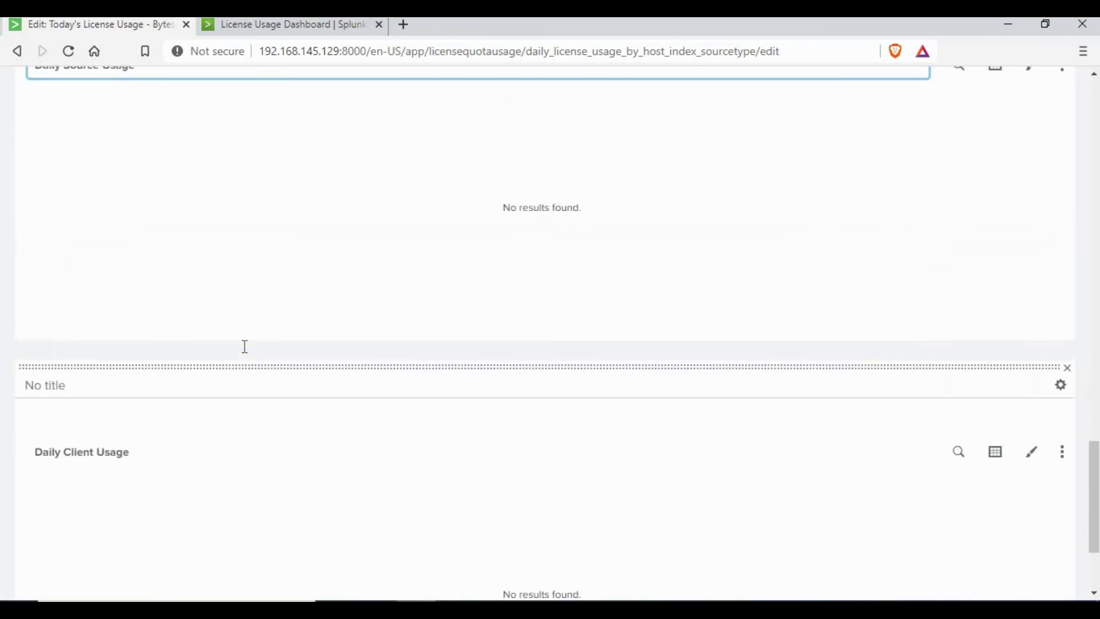
pyautogui.scroll(-3, 245, 346)
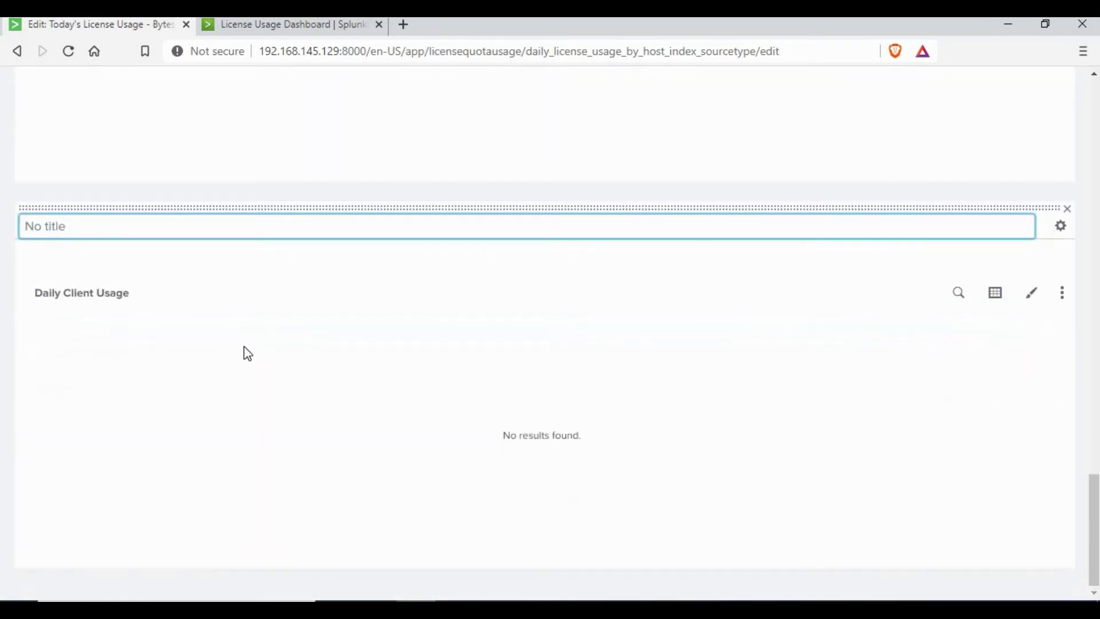
# Set Daily Client Usage to All time, showing 2,809,754 bytes for localhost.localdomain
pyautogui.click(960, 305)
pyautogui.click(518, 369)
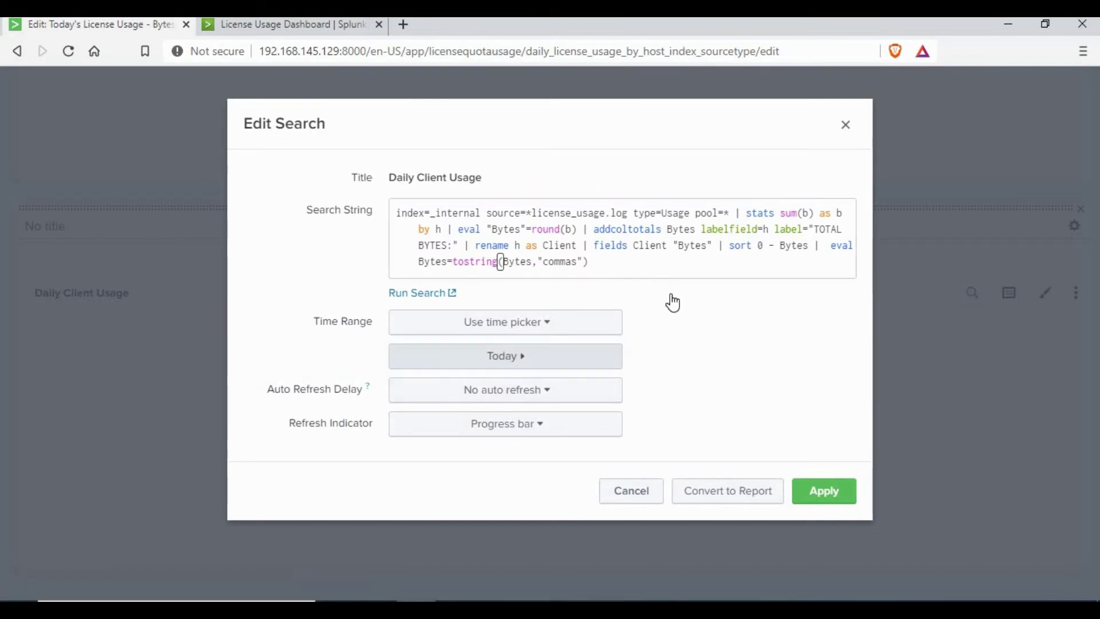
pyautogui.click(674, 215)
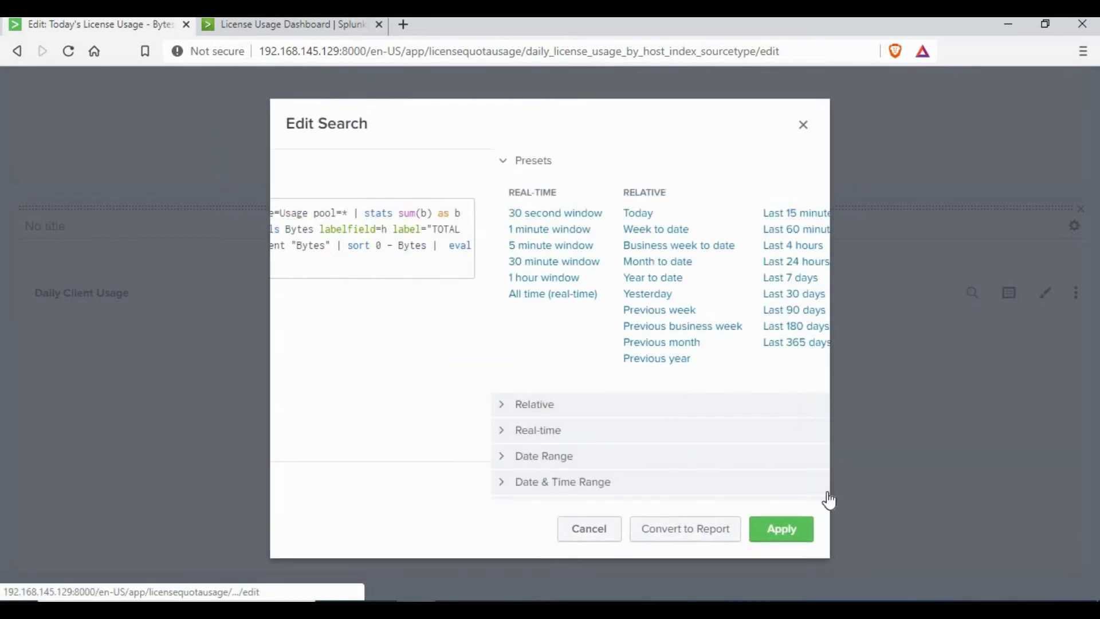
pyautogui.click(825, 492)
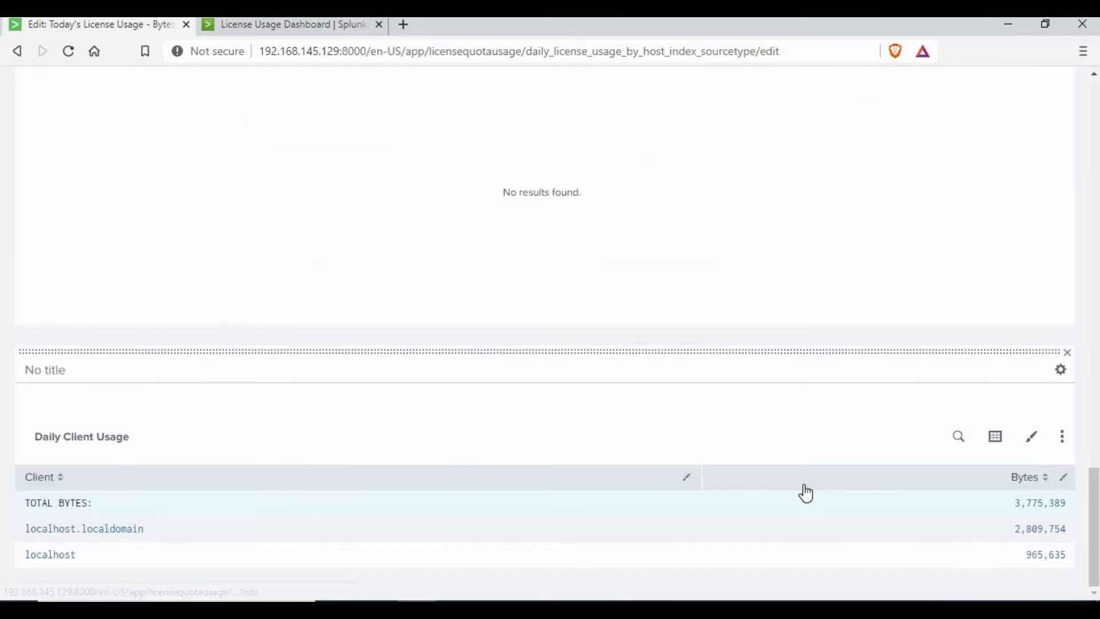
pyautogui.click(102, 538)
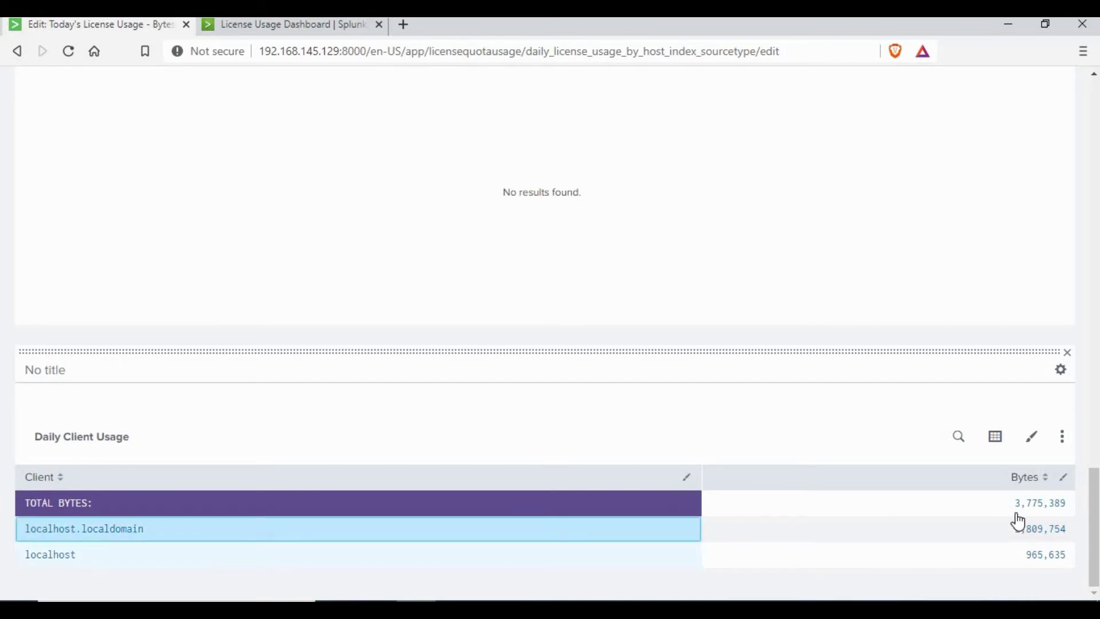
# Set the Daily Source Usage panel's time range to All time
pyautogui.scroll(-6, 884, 428)
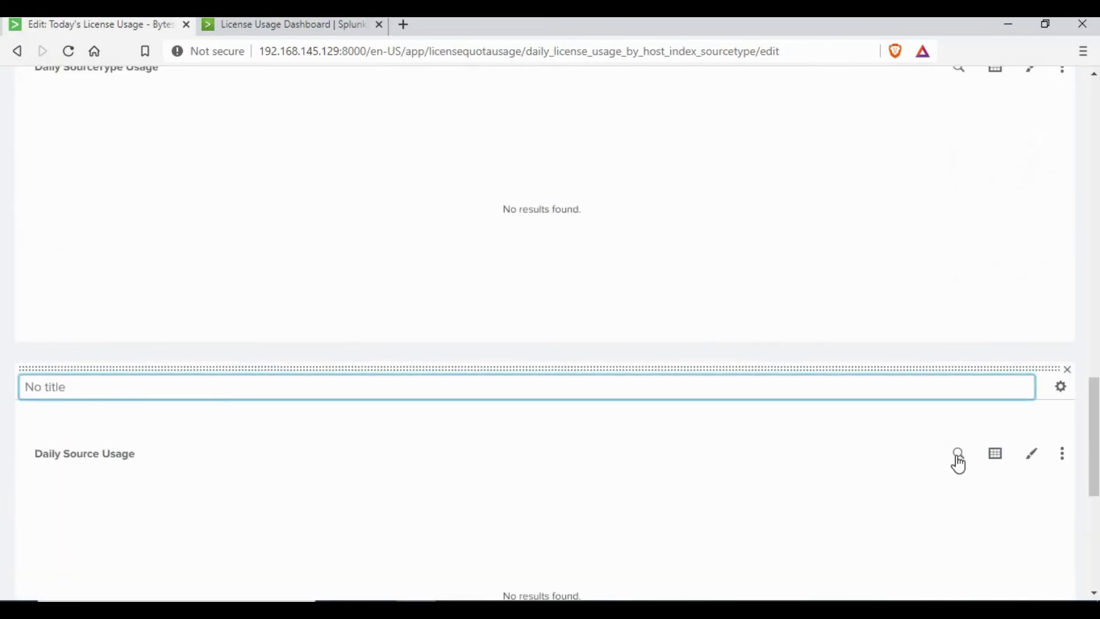
pyautogui.click(957, 453)
pyautogui.click(535, 366)
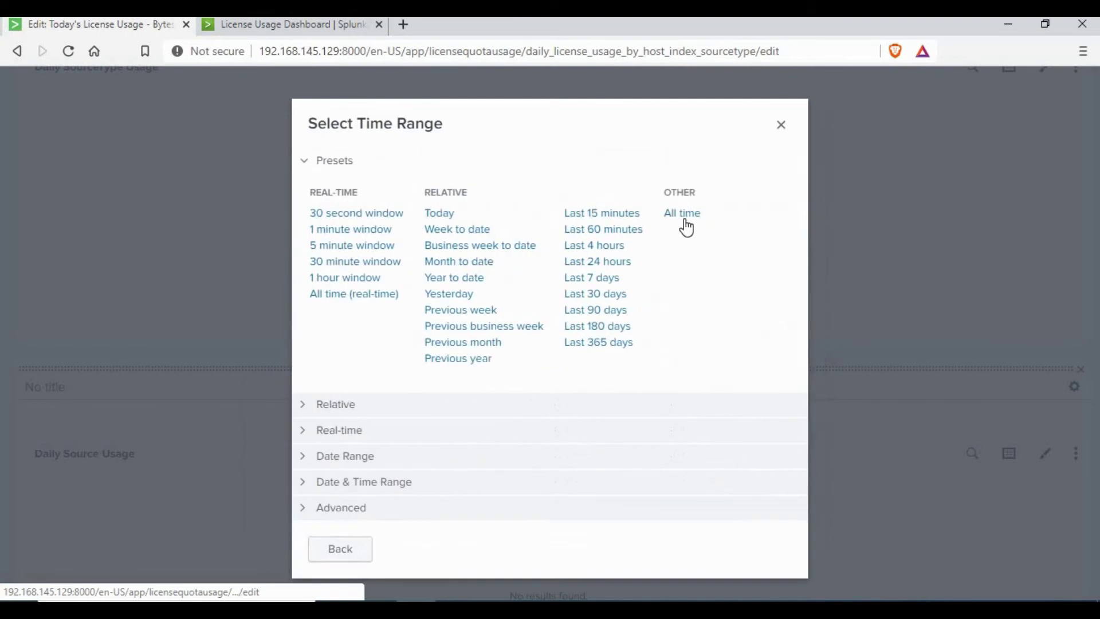
pyautogui.click(683, 215)
pyautogui.click(825, 497)
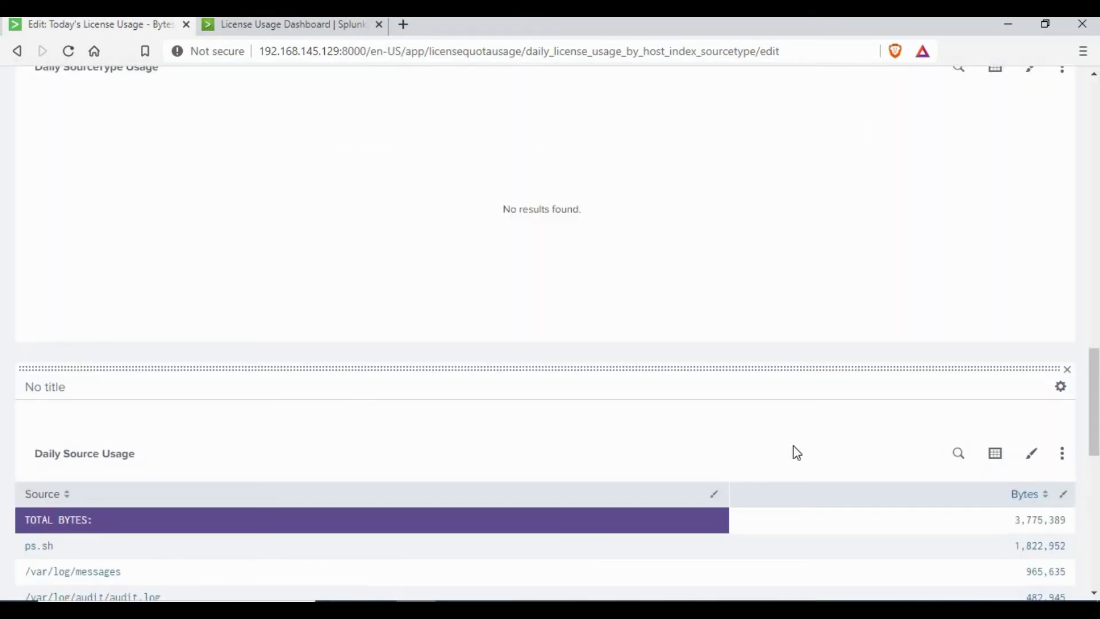
# Set the Daily SourceType Usage panel's time range to All time
pyautogui.scroll(-5, 793, 452)
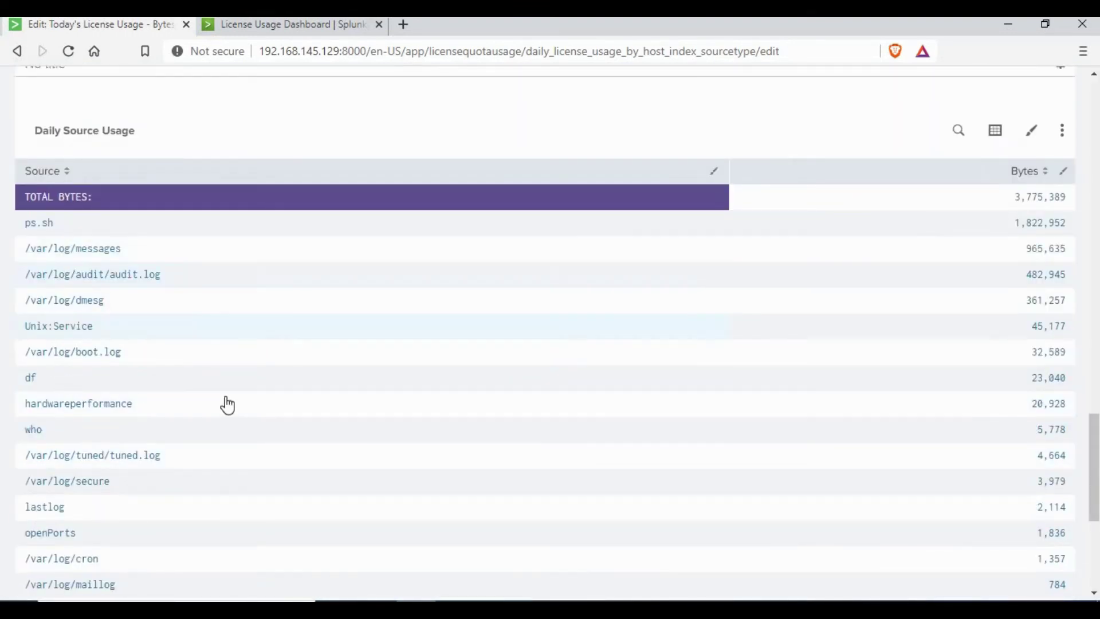
pyautogui.scroll(-5, 246, 390)
pyautogui.scroll(10, 933, 298)
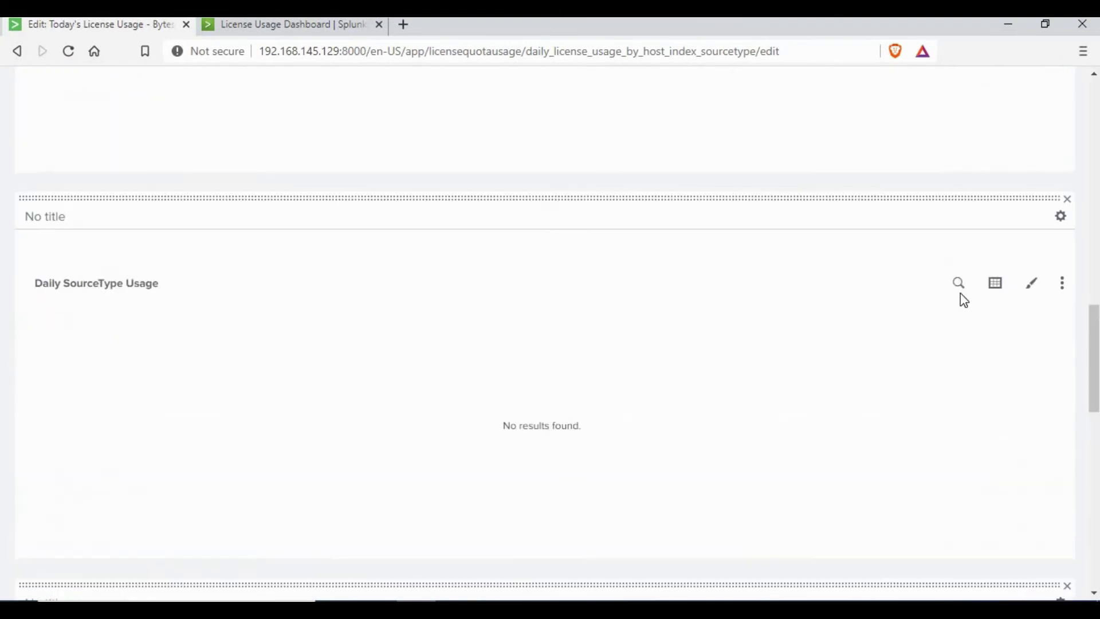
pyautogui.click(959, 307)
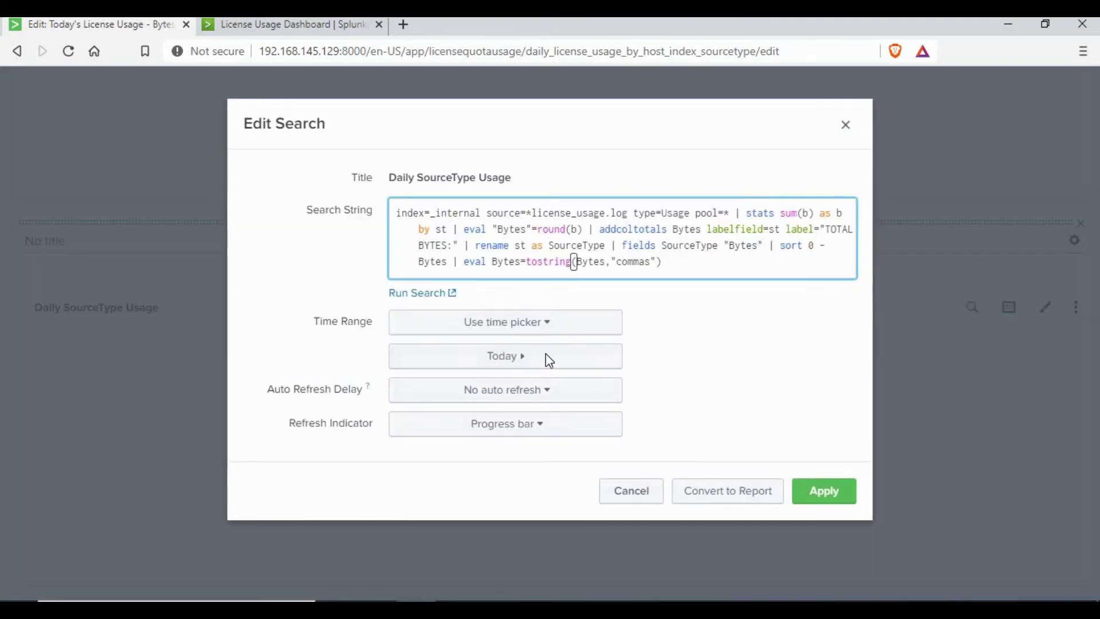
pyautogui.click(546, 356)
pyautogui.click(680, 211)
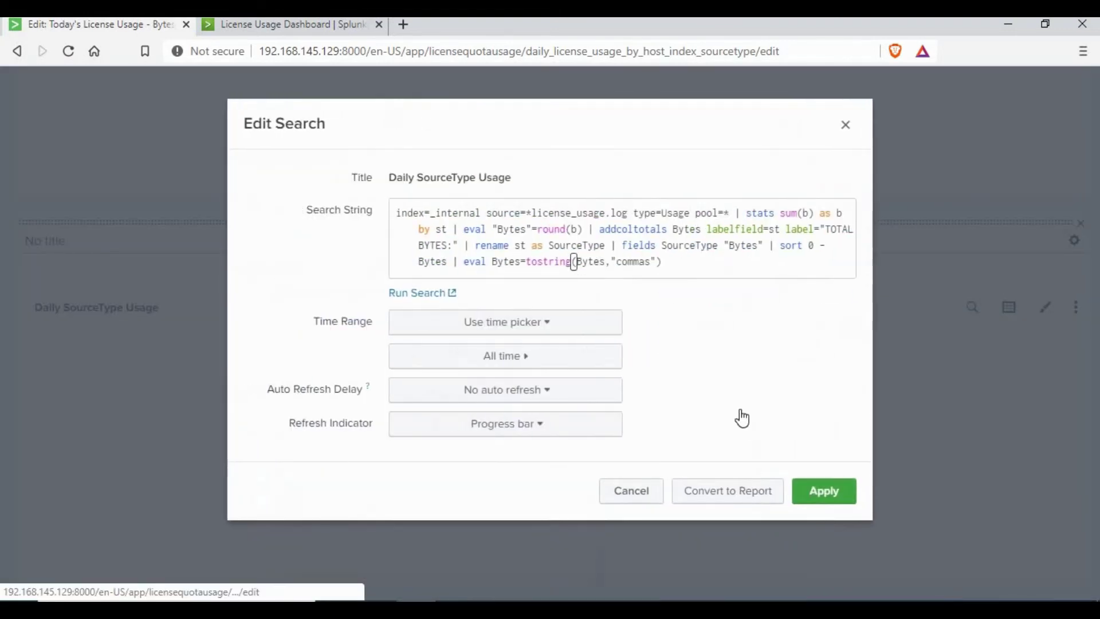
pyautogui.press('Return')
# Set the Daily Index Usage panel to All time and save the dashboard
pyautogui.scroll(-10, 831, 367)
pyautogui.scroll(3, 940, 373)
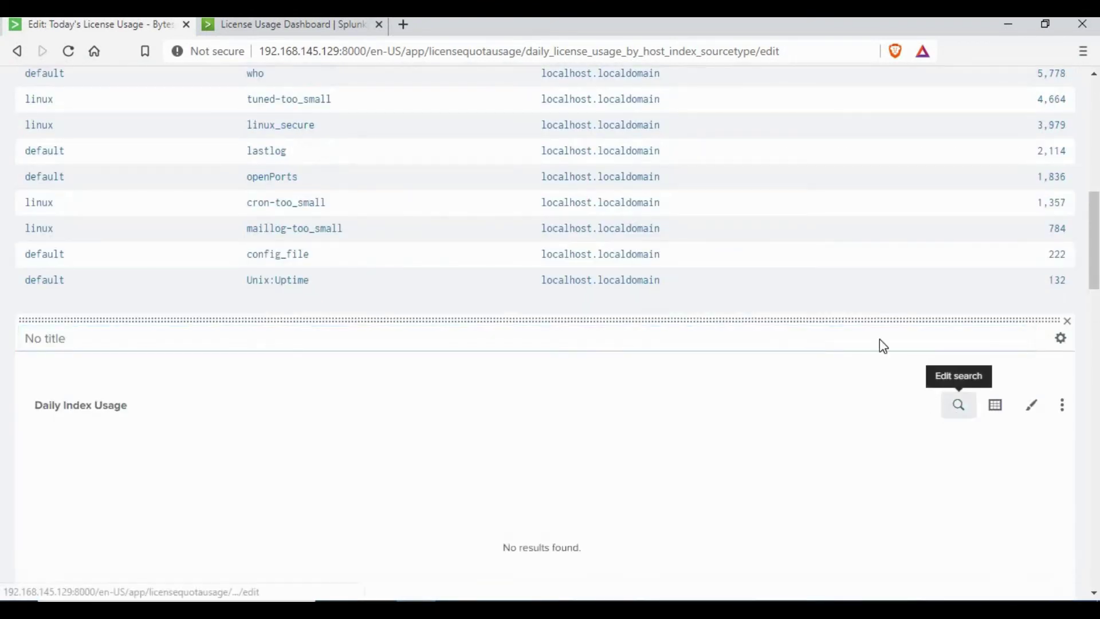
pyautogui.click(959, 405)
pyautogui.click(550, 363)
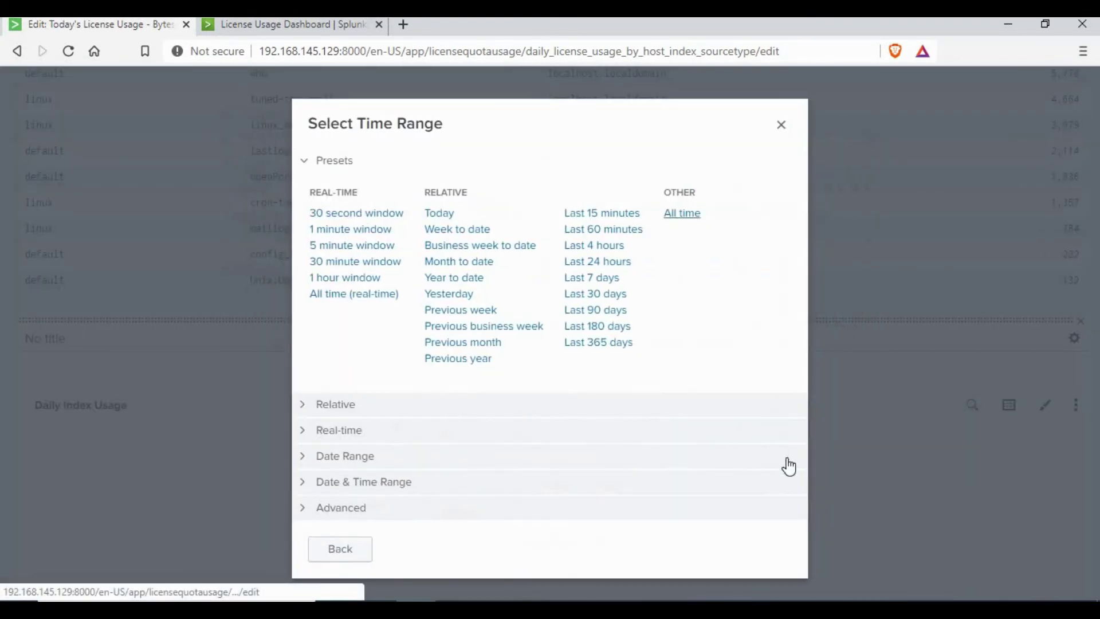
pyautogui.click(681, 213)
pyautogui.press('Return')
pyautogui.scroll(-4, 881, 288)
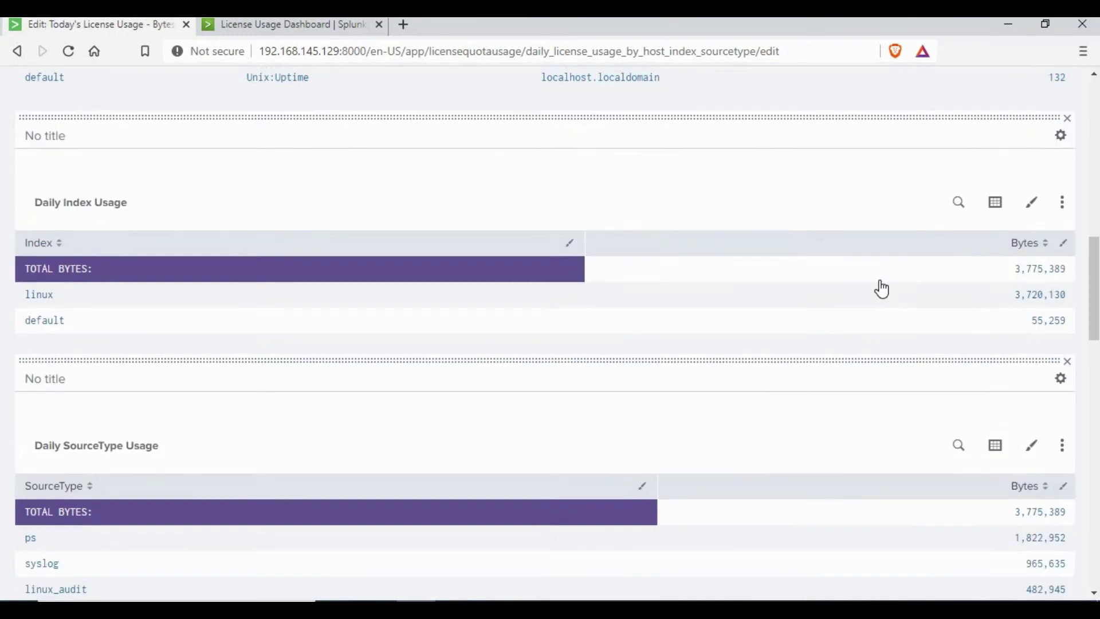
pyautogui.scroll(10, 881, 288)
pyautogui.click(1046, 111)
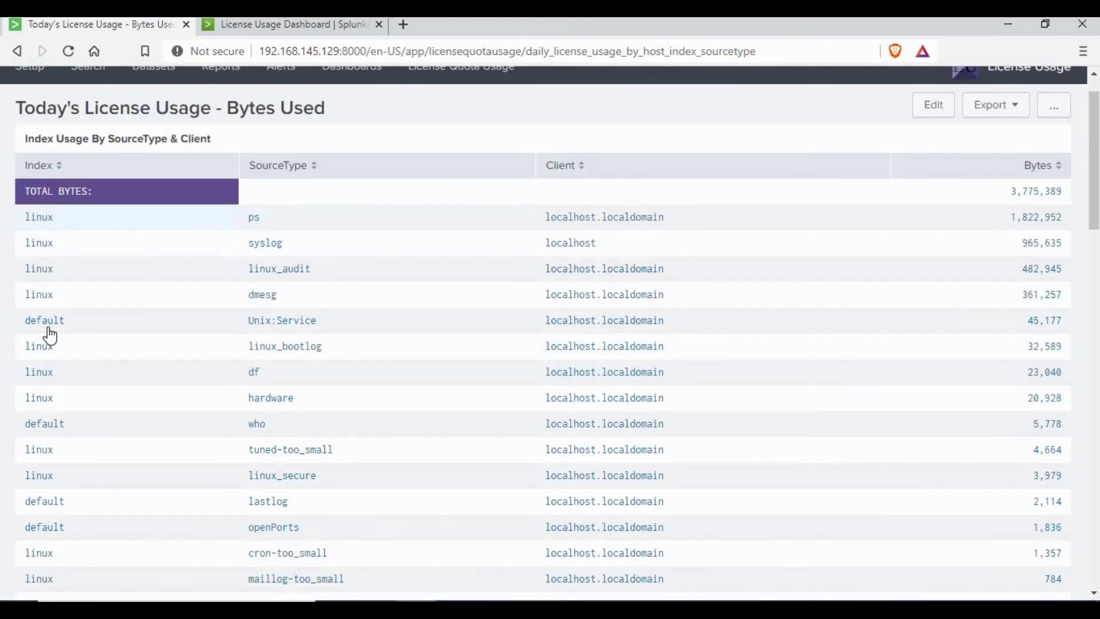
# Review the saved all-time tables (ps.sh at 1,822,952 bytes), then go to the Dashboards list
pyautogui.scroll(-2, 602, 202)
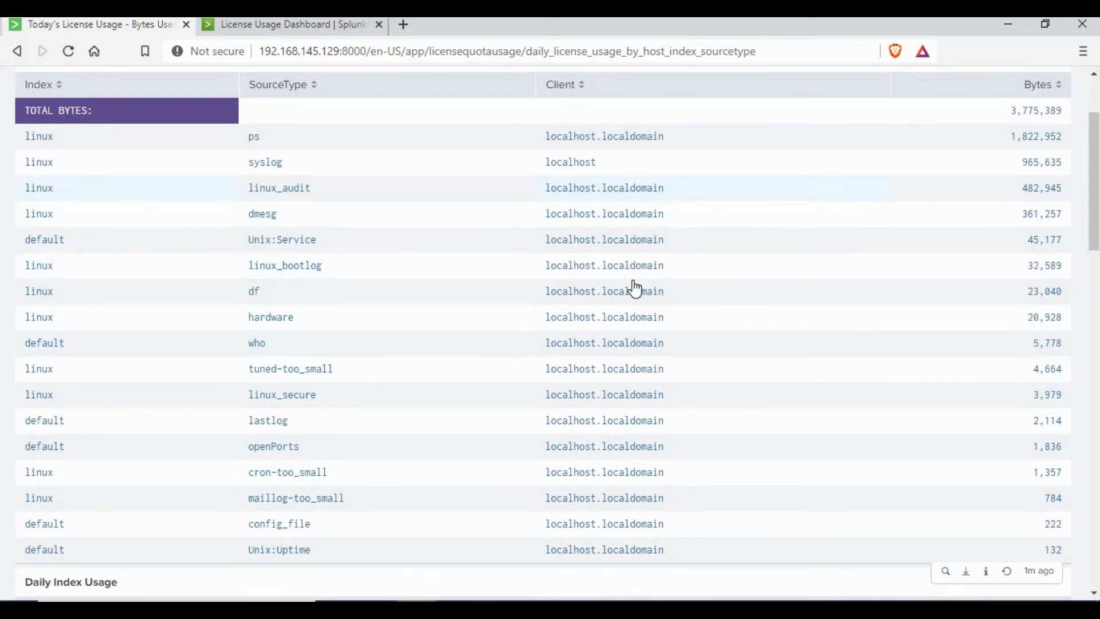
pyautogui.scroll(2, 633, 288)
pyautogui.doubleClick(554, 291)
pyautogui.moveTo(561, 318); pyautogui.dragTo(664, 316)
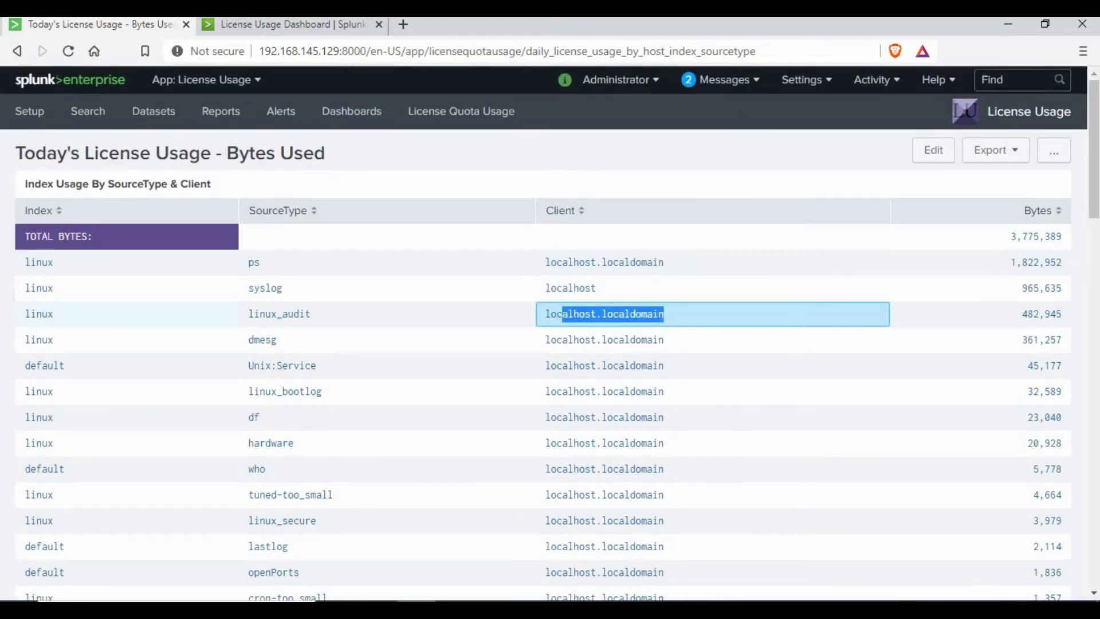
pyautogui.scroll(-9, 1053, 256)
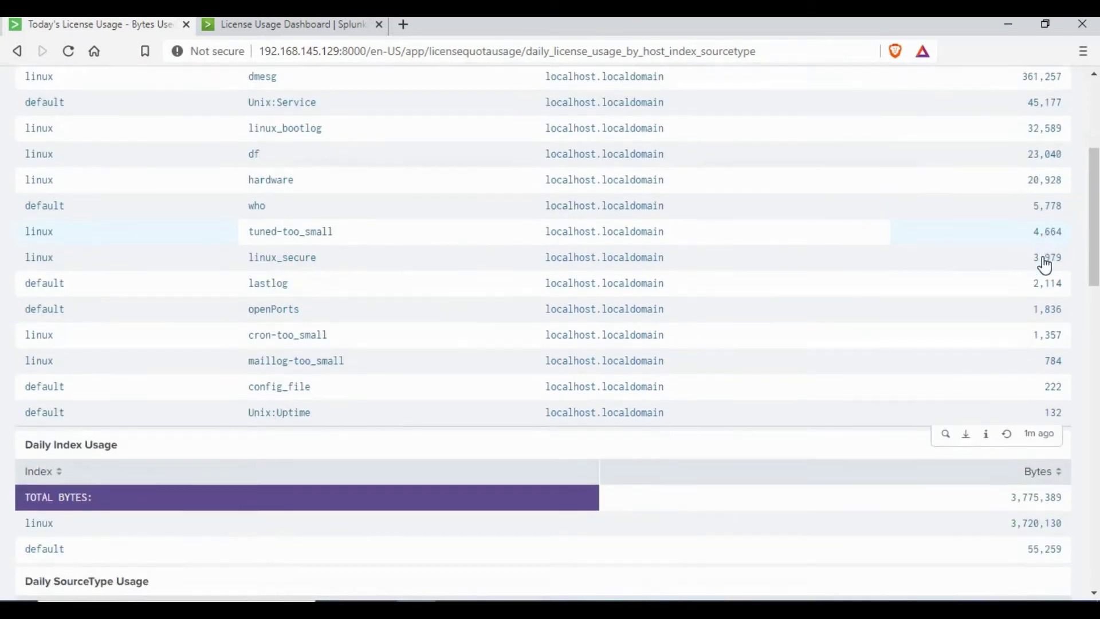
pyautogui.scroll(-1, 155, 255)
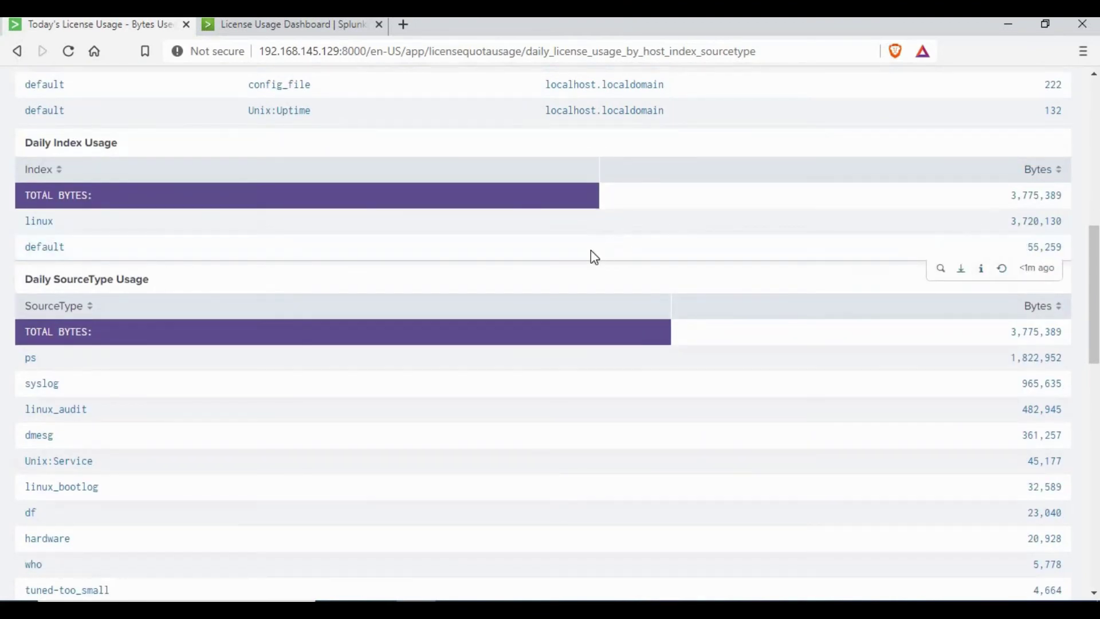
pyautogui.scroll(-4, 67, 321)
pyautogui.scroll(-11, 154, 309)
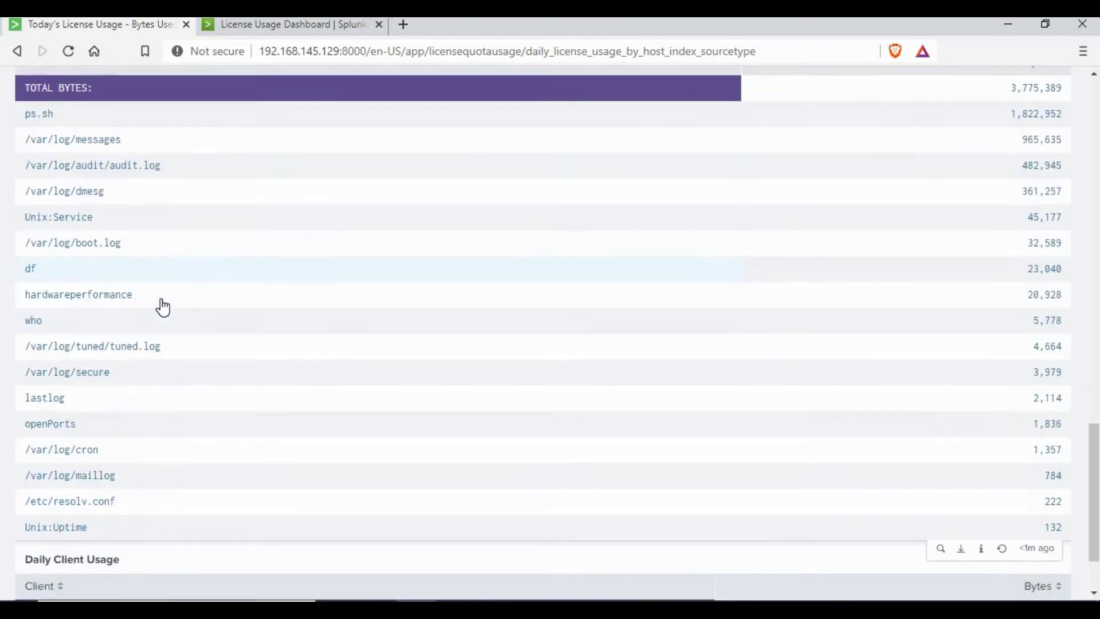
pyautogui.scroll(20, 275, 353)
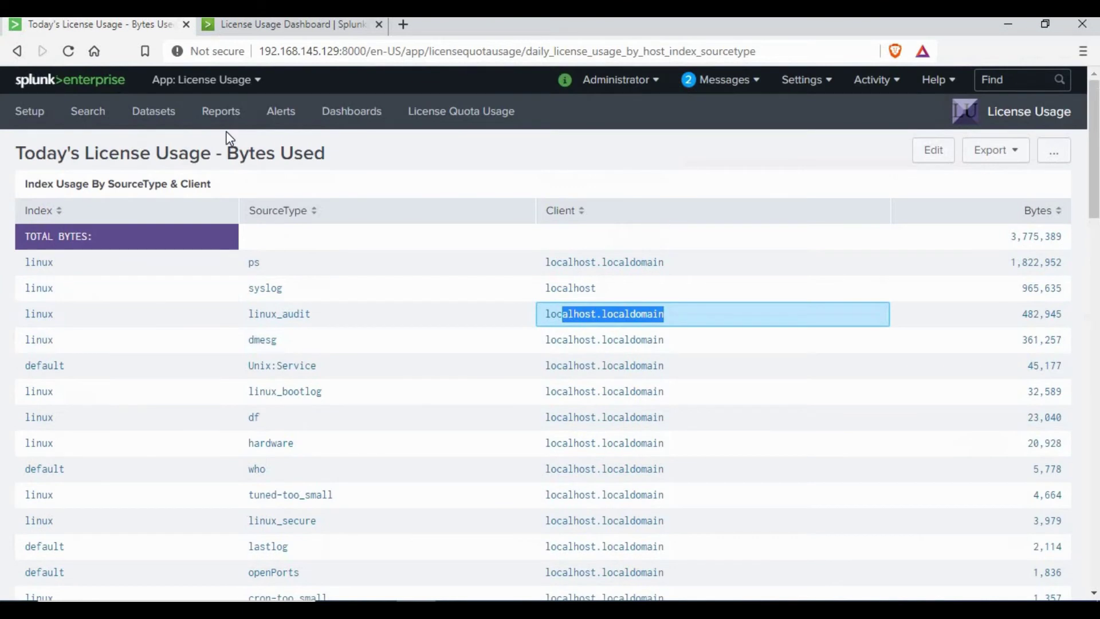
pyautogui.click(352, 119)
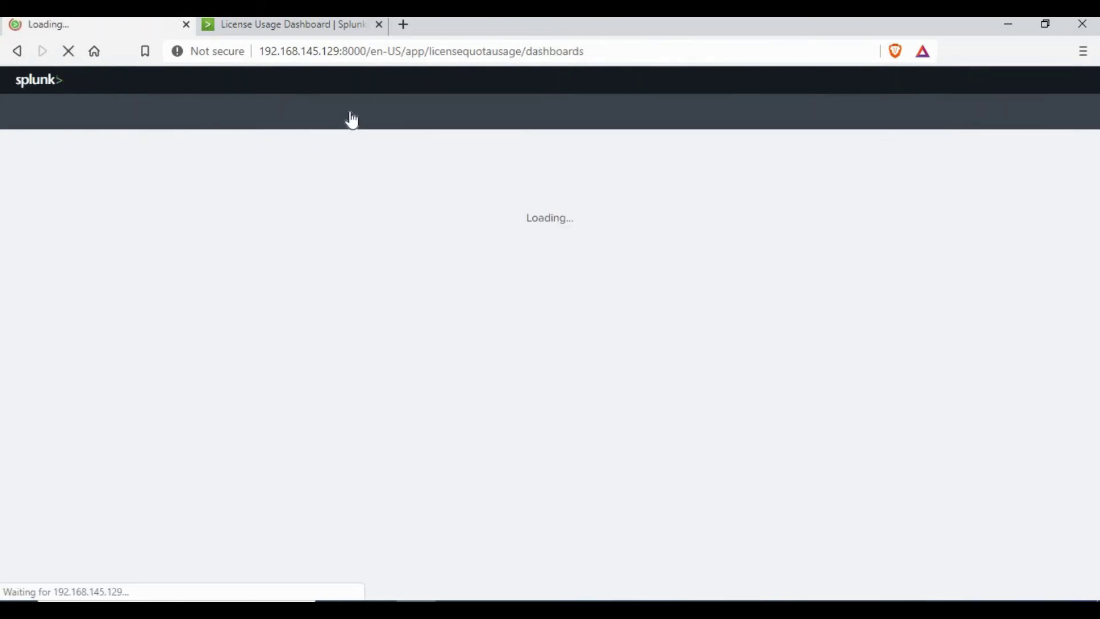
# Open Today's License Usage - Bytes Used By Pool for editing and set the pool panel to All time
pyautogui.click(225, 378)
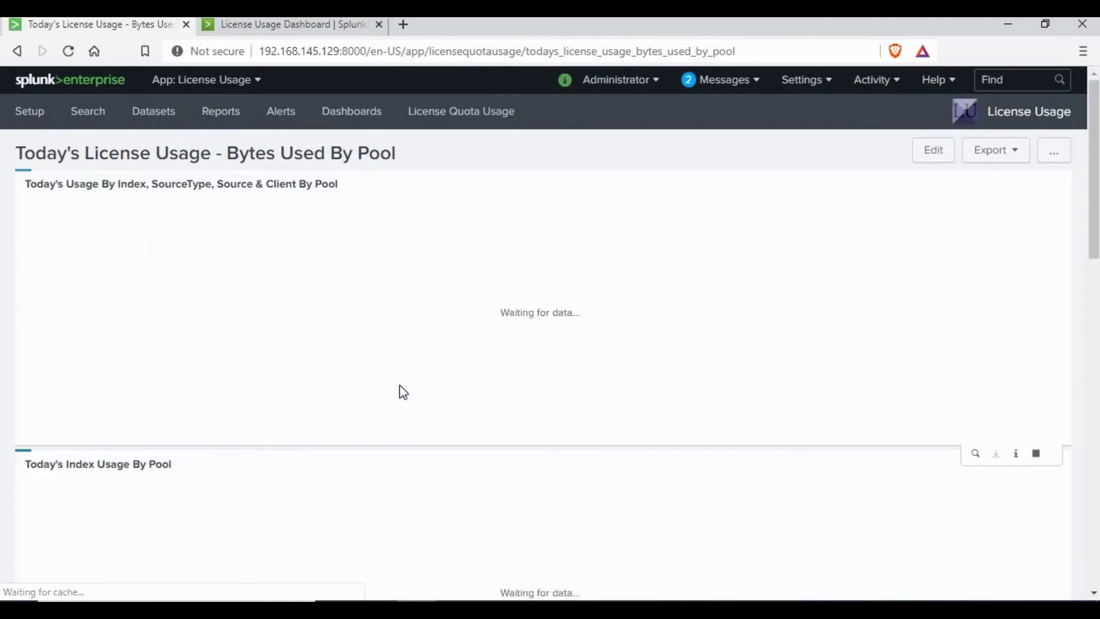
pyautogui.click(933, 163)
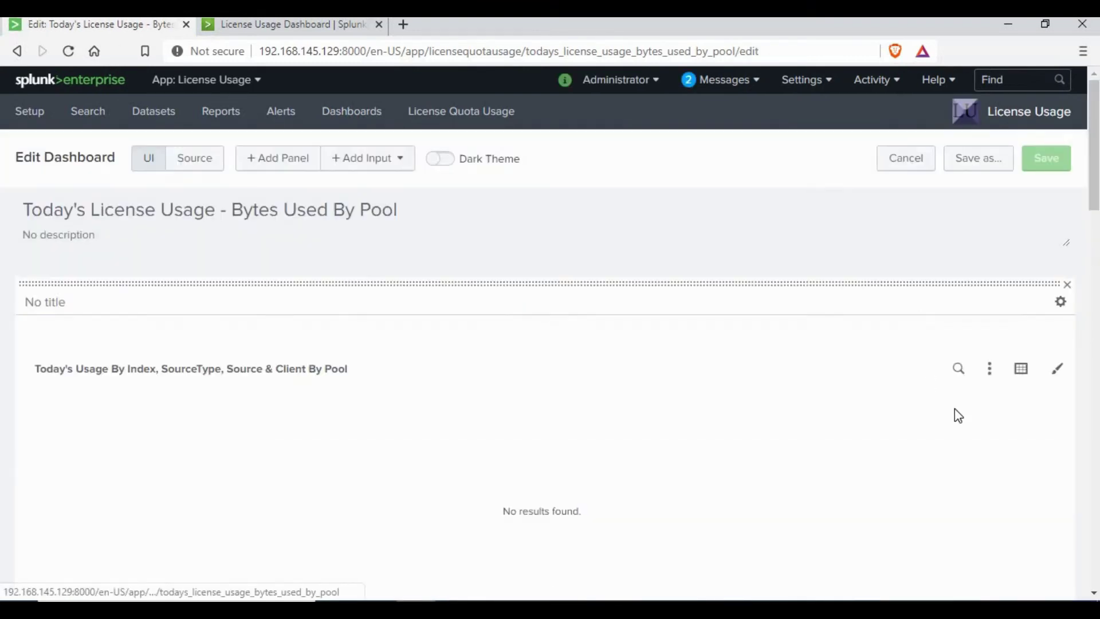
pyautogui.click(958, 386)
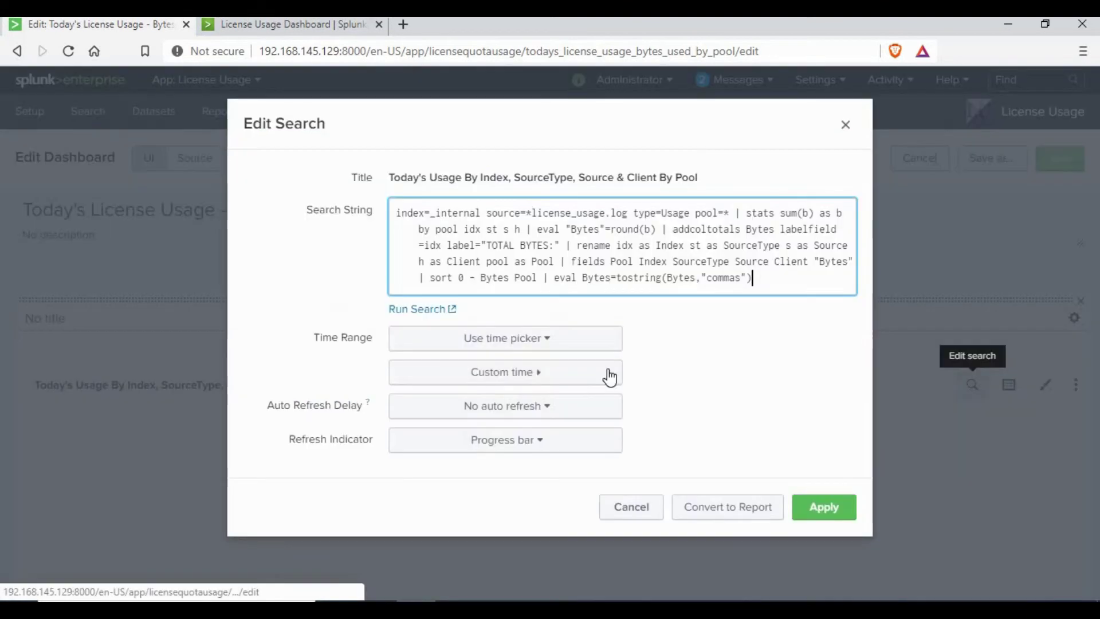
pyautogui.click(507, 371)
pyautogui.click(681, 216)
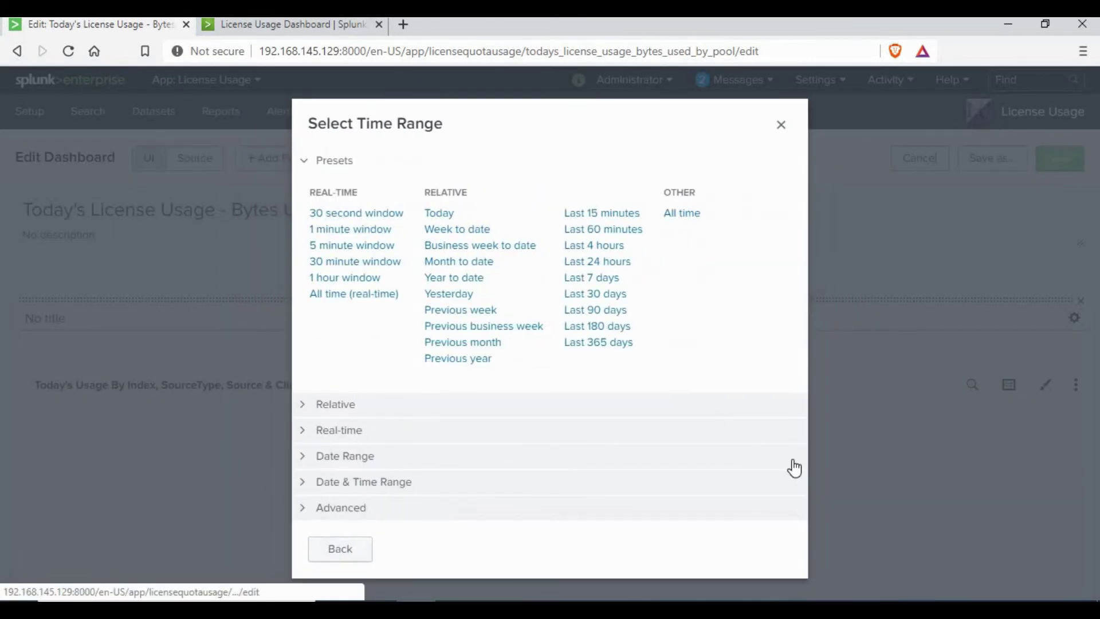
pyautogui.click(825, 507)
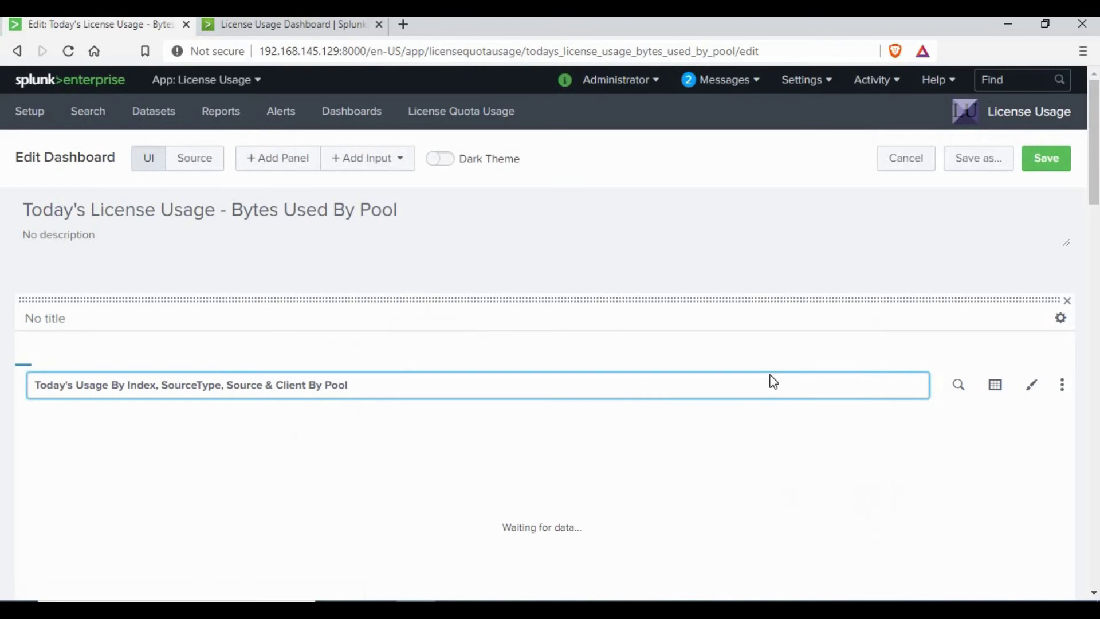
pyautogui.scroll(-3, 772, 381)
pyautogui.scroll(-7, 772, 379)
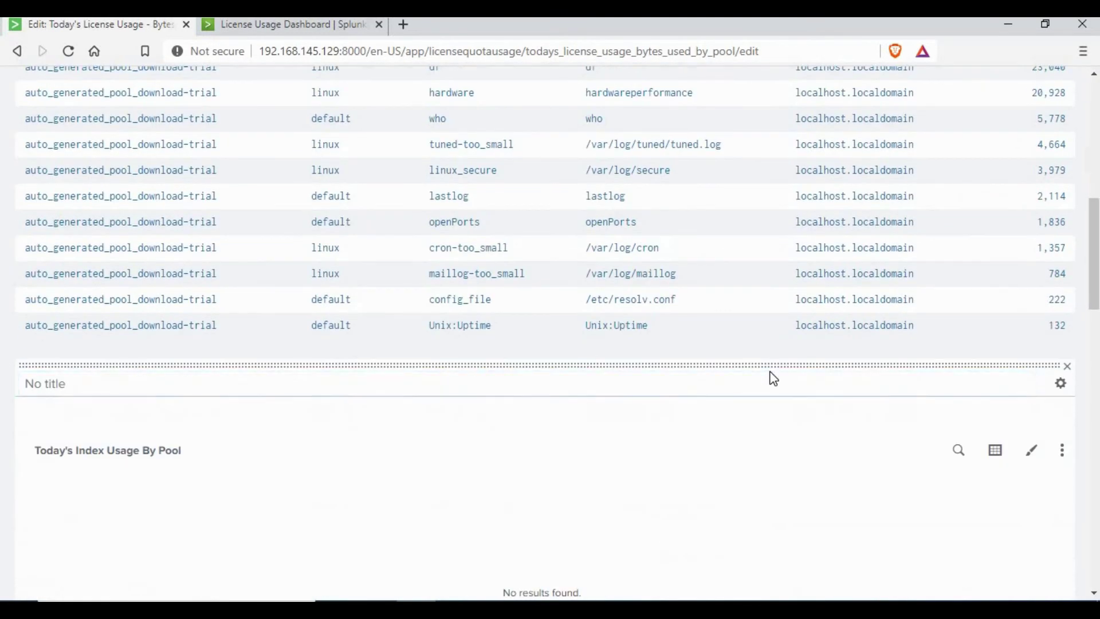
pyautogui.scroll(-5, 773, 379)
pyautogui.scroll(-15, 770, 375)
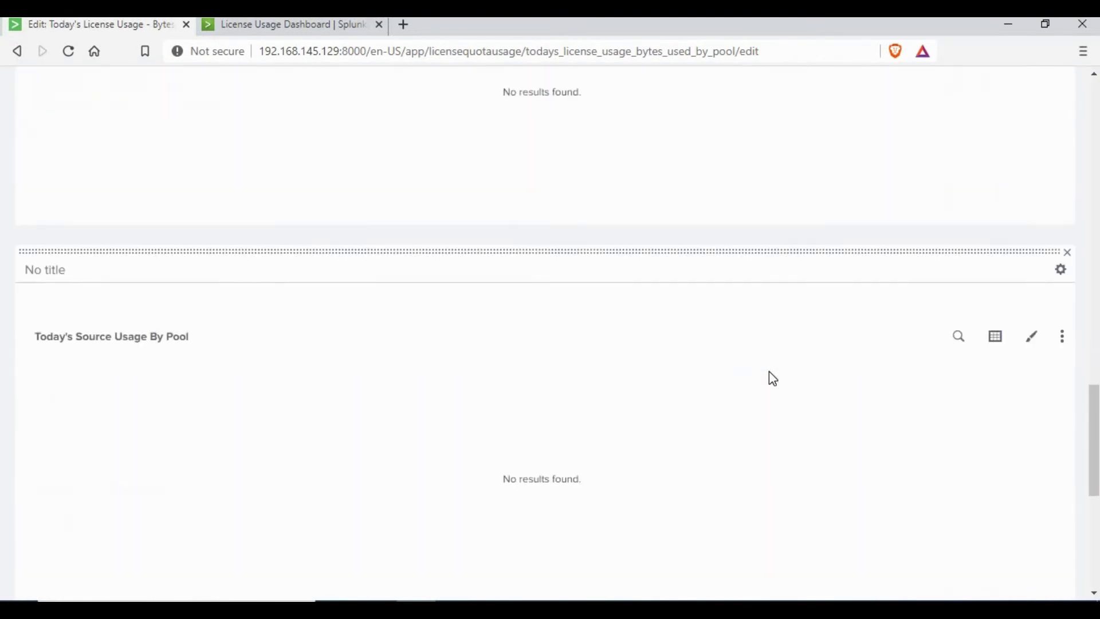
pyautogui.scroll(15, 774, 376)
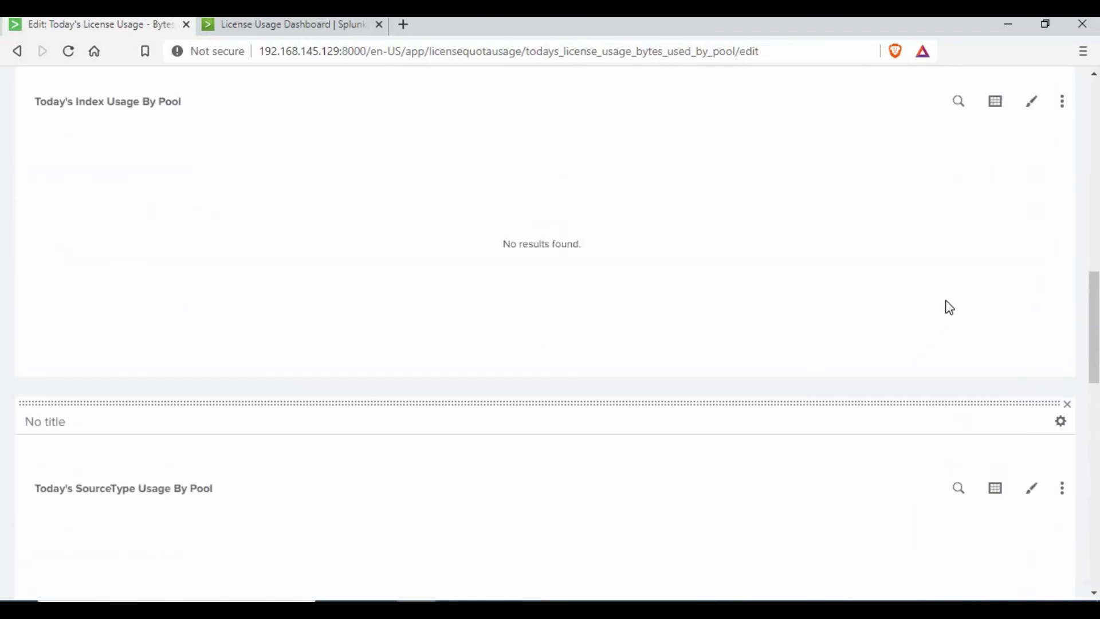
# Set the Index Usage and SourceType Usage panels to All time
pyautogui.click(958, 263)
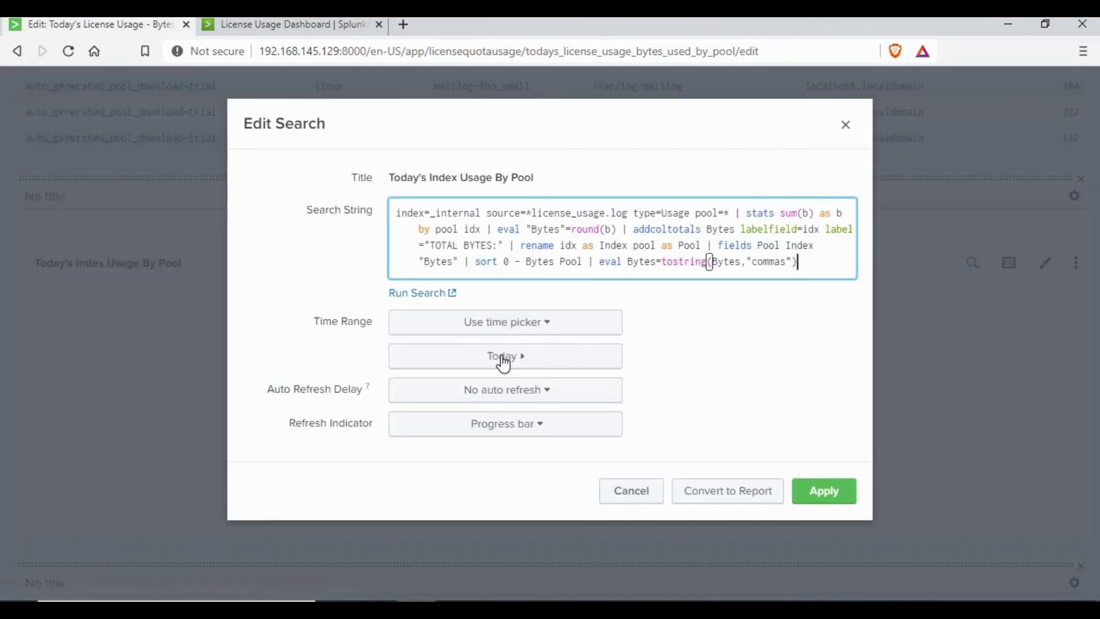
pyautogui.click(587, 346)
pyautogui.click(830, 505)
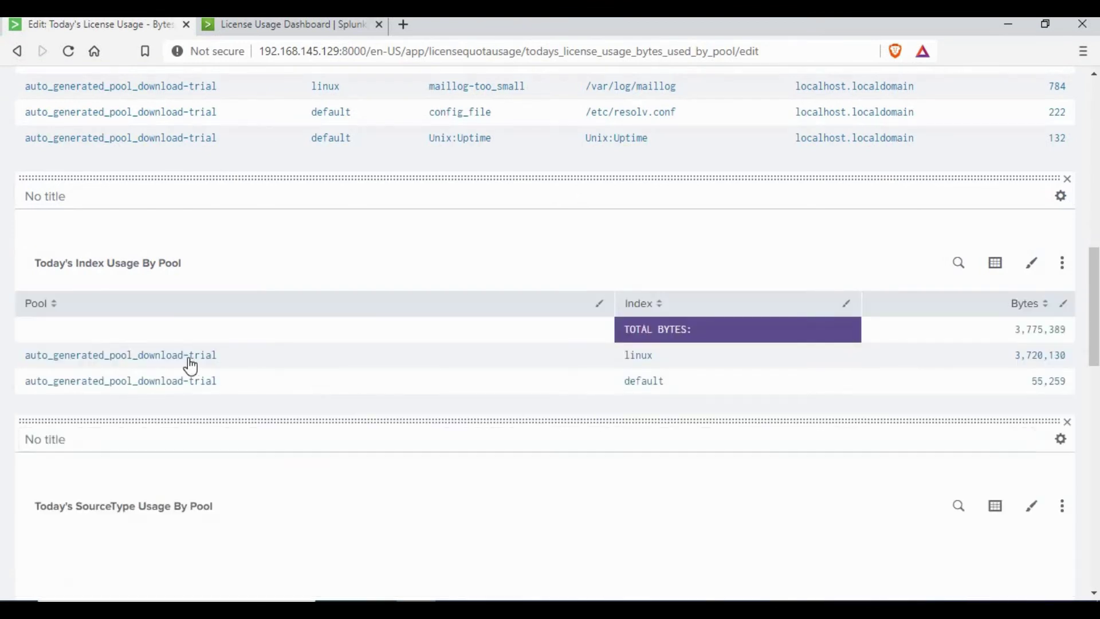
pyautogui.click(948, 492)
pyautogui.click(540, 373)
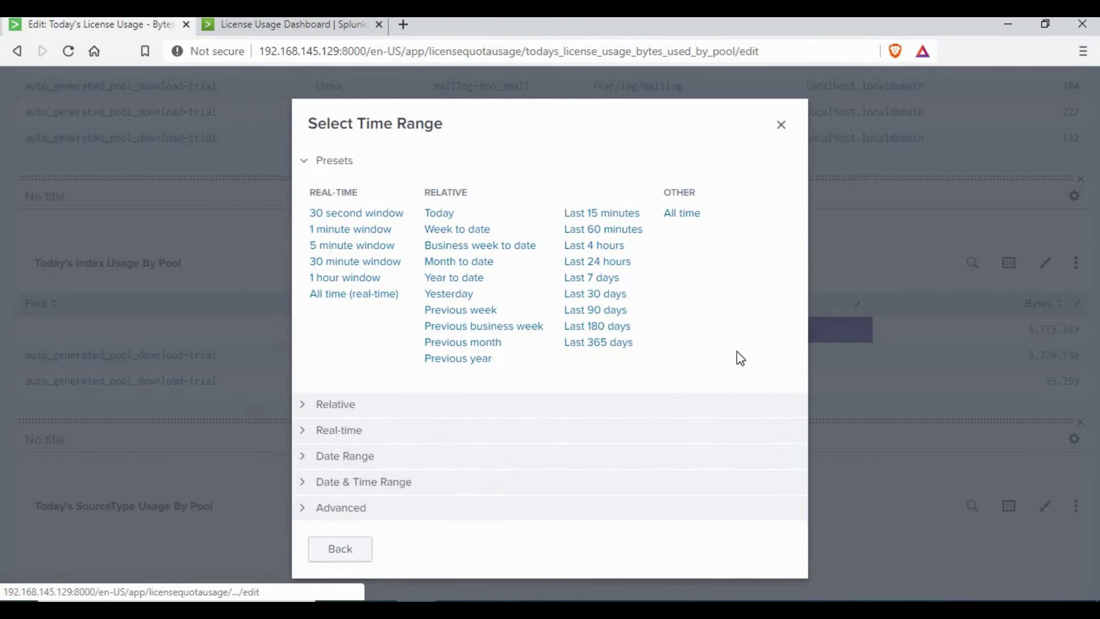
pyautogui.click(682, 213)
pyautogui.click(821, 506)
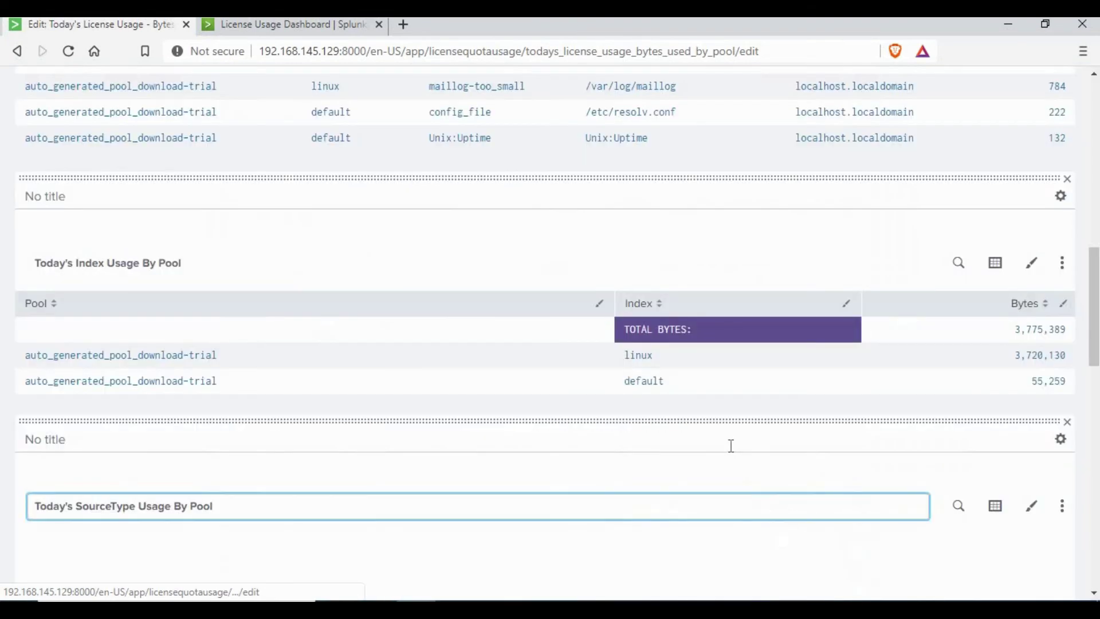
# Set the Source Usage panel's time range to All time
pyautogui.scroll(-2, 730, 455)
pyautogui.scroll(-15, 731, 456)
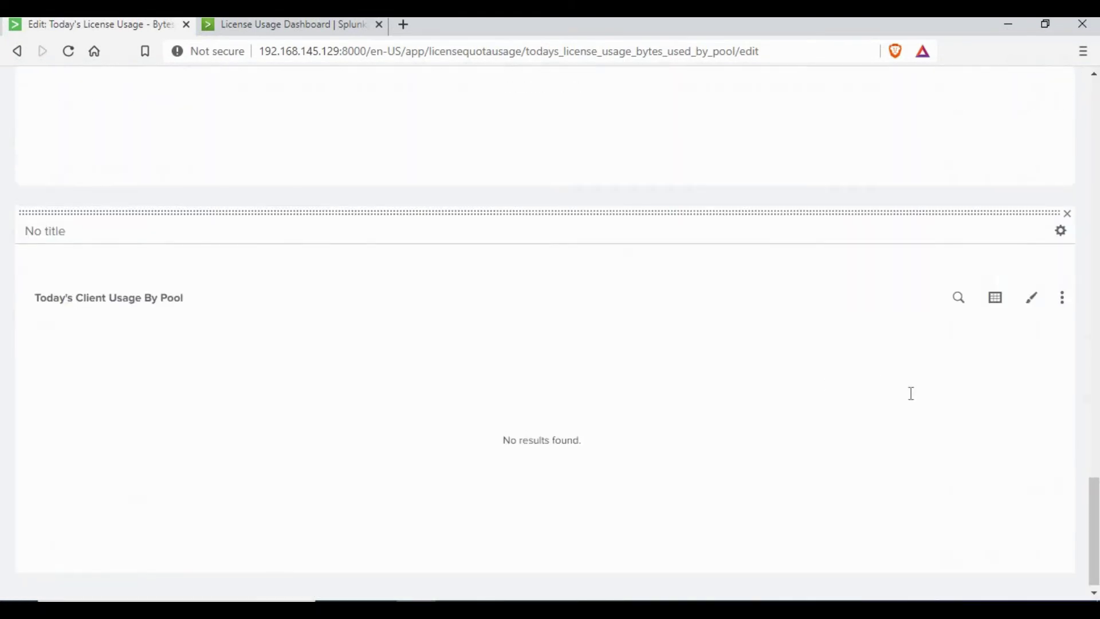
pyautogui.scroll(7, 967, 405)
pyautogui.click(959, 391)
pyautogui.click(516, 362)
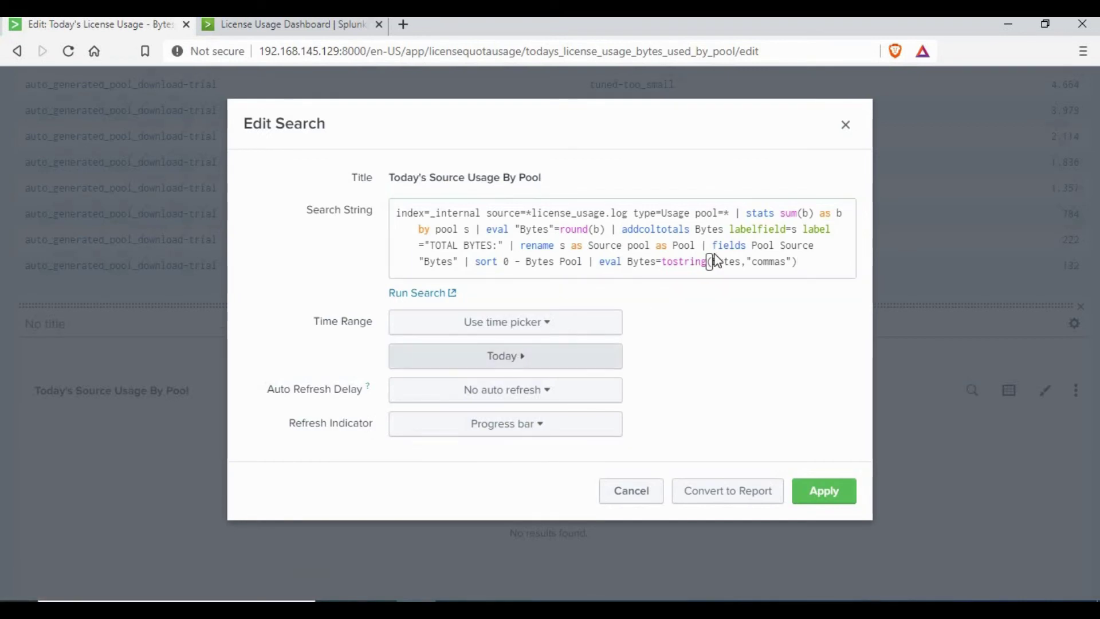
pyautogui.click(688, 213)
pyautogui.click(813, 492)
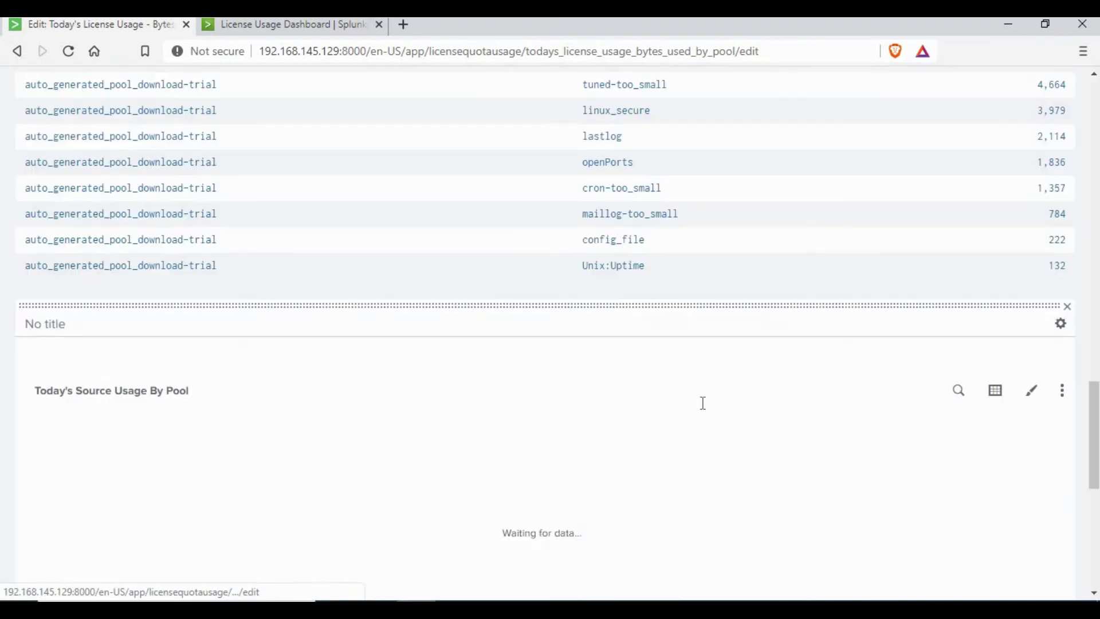
pyautogui.scroll(-5, 704, 410)
pyautogui.scroll(-6, 802, 344)
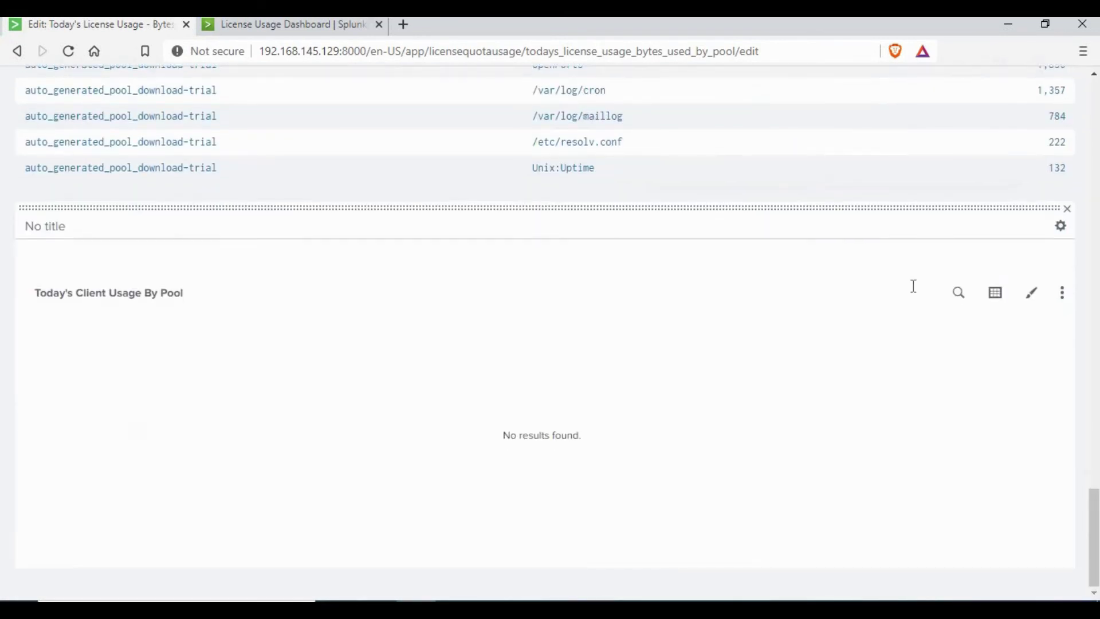
# Set the Client Usage panel to All time and save the dashboard
pyautogui.click(958, 293)
pyautogui.click(558, 361)
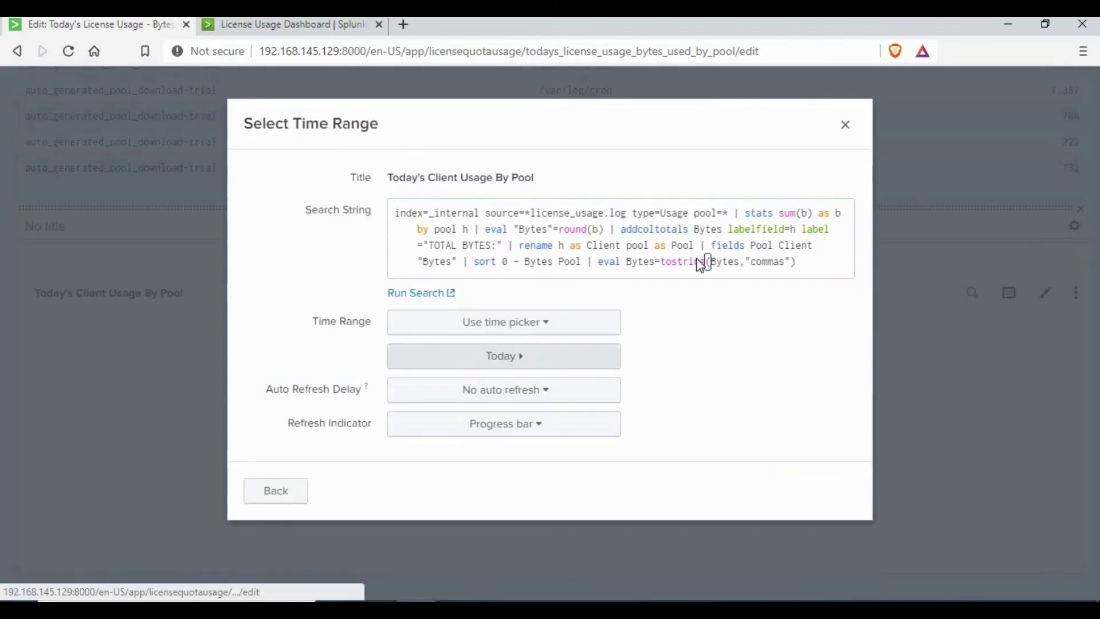
pyautogui.click(689, 215)
pyautogui.click(825, 492)
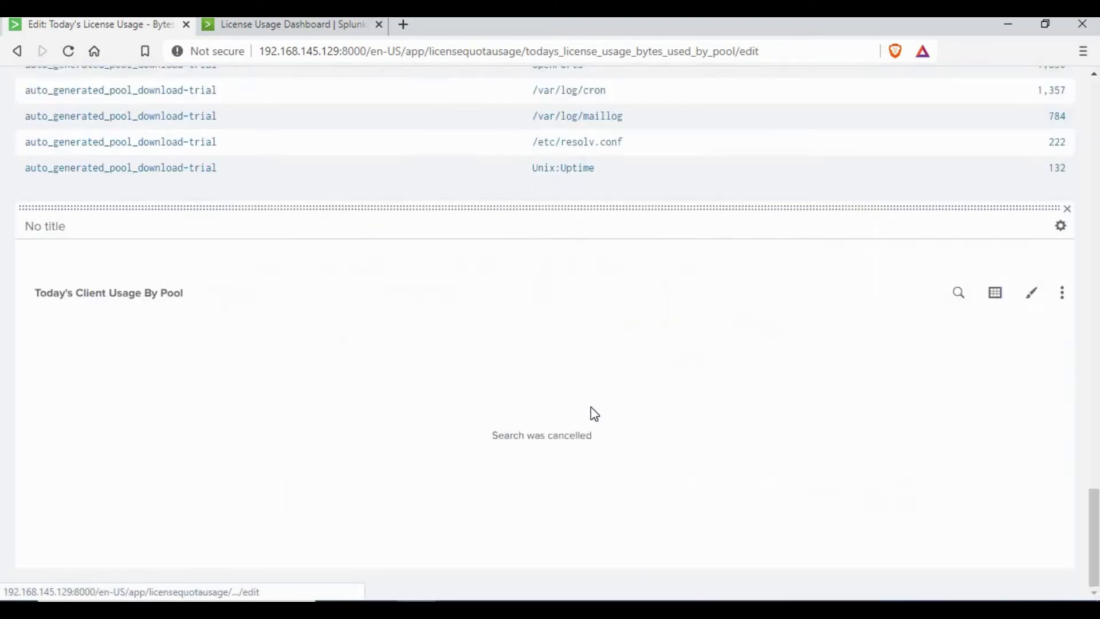
pyautogui.scroll(15, 1019, 216)
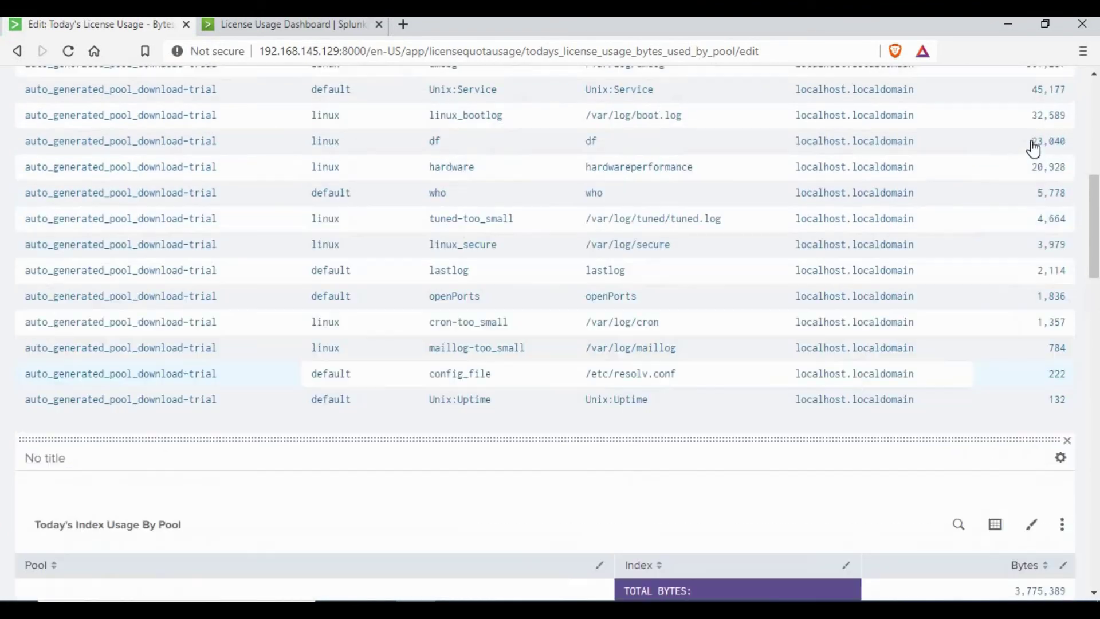
pyautogui.scroll(10, 1034, 149)
pyautogui.click(1046, 154)
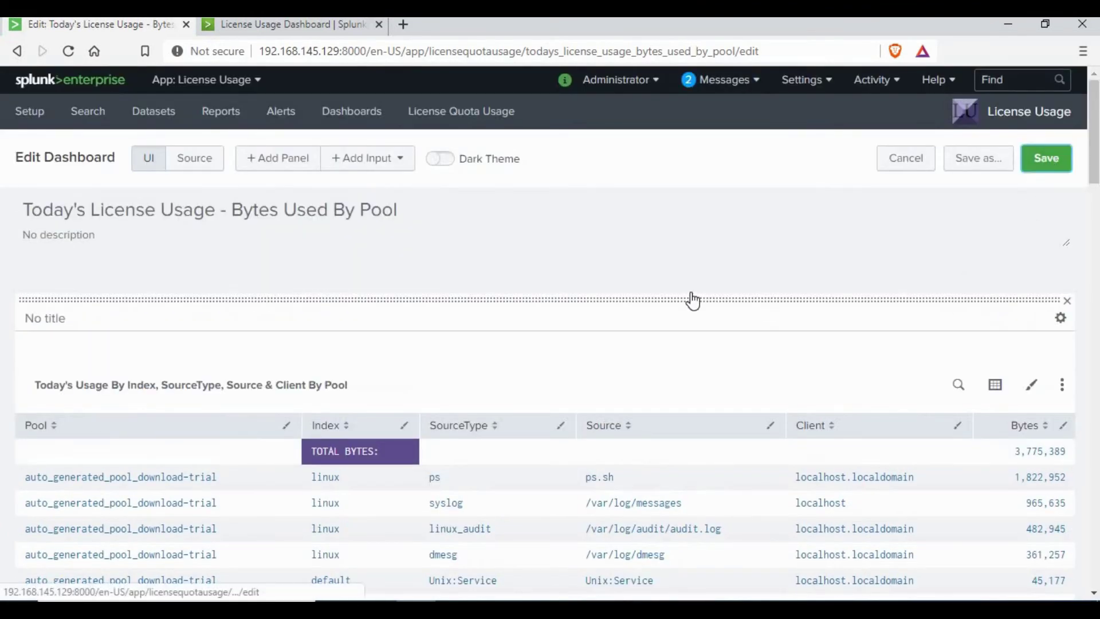
# Drill down from the ps row's byte count into a new license_usage.log stats search
pyautogui.scroll(-3, 971, 336)
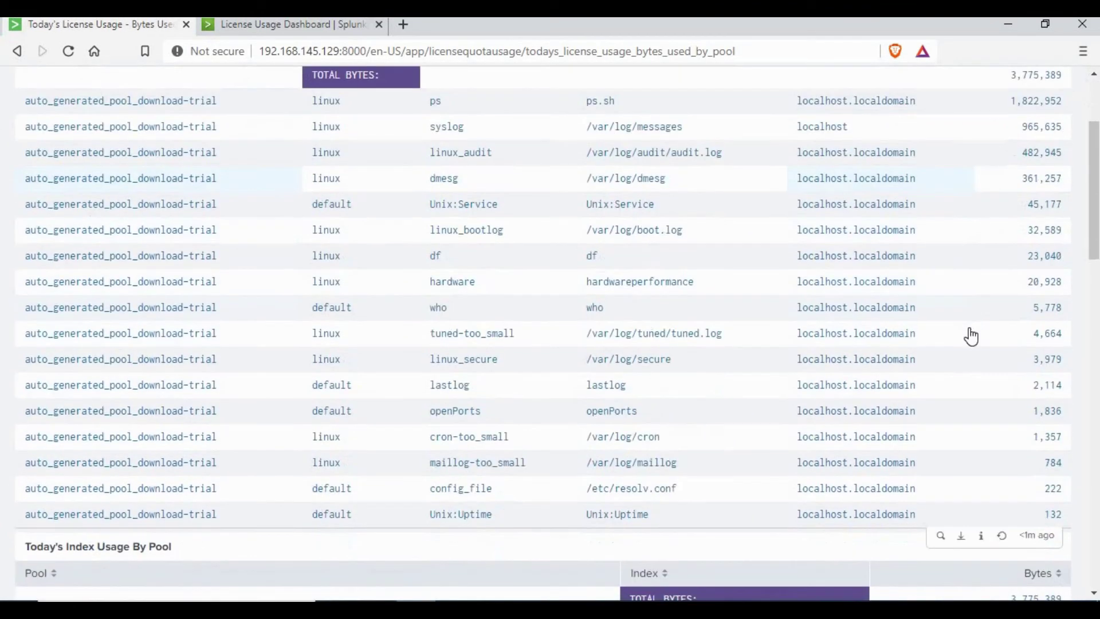
pyautogui.scroll(3, 971, 336)
pyautogui.scroll(-2, 544, 256)
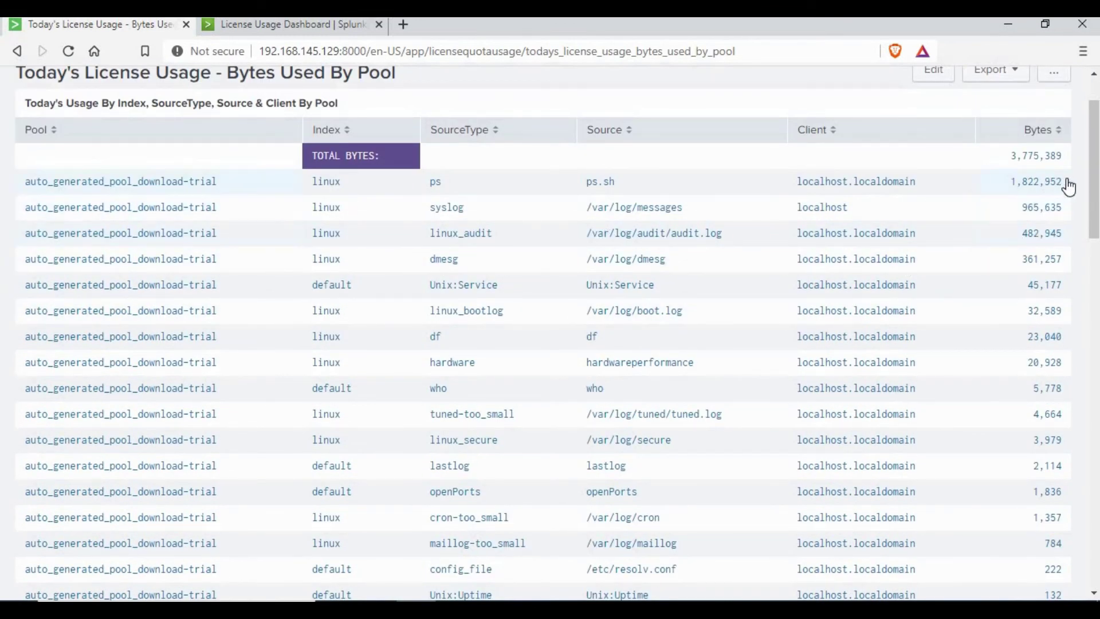
pyautogui.doubleClick(1020, 189)
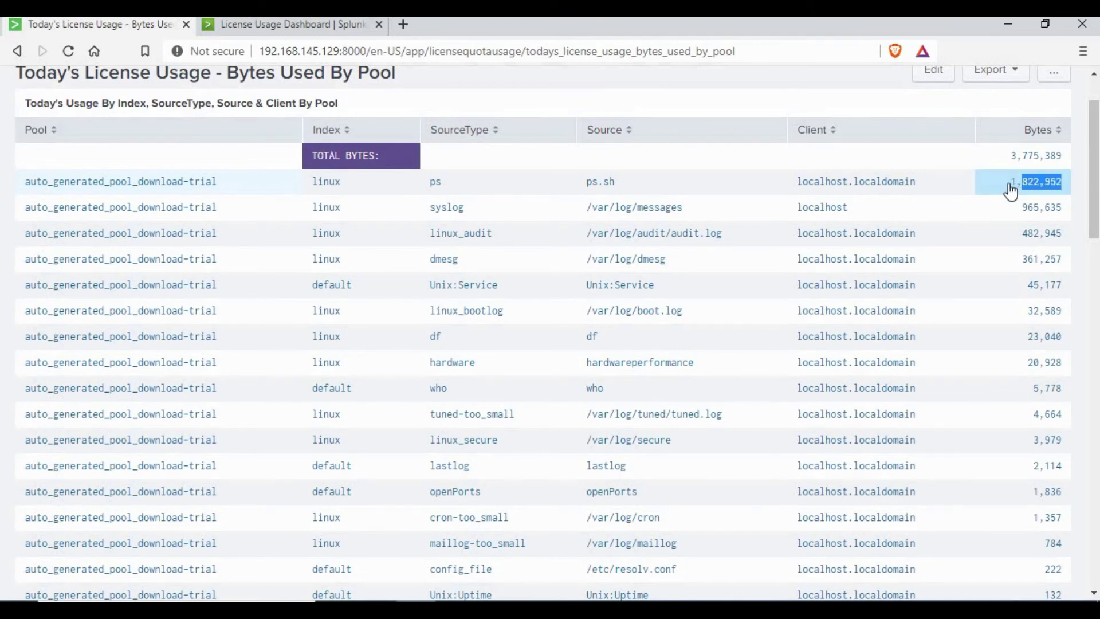
pyautogui.moveTo(694, 183); pyautogui.dragTo(76, 183)
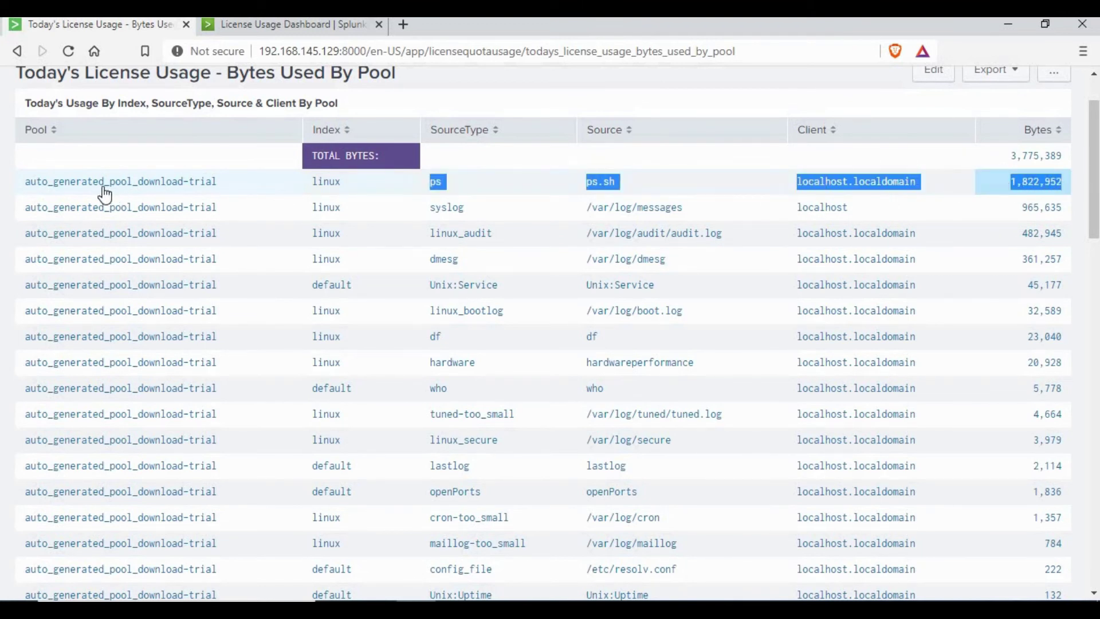
pyautogui.click(940, 189)
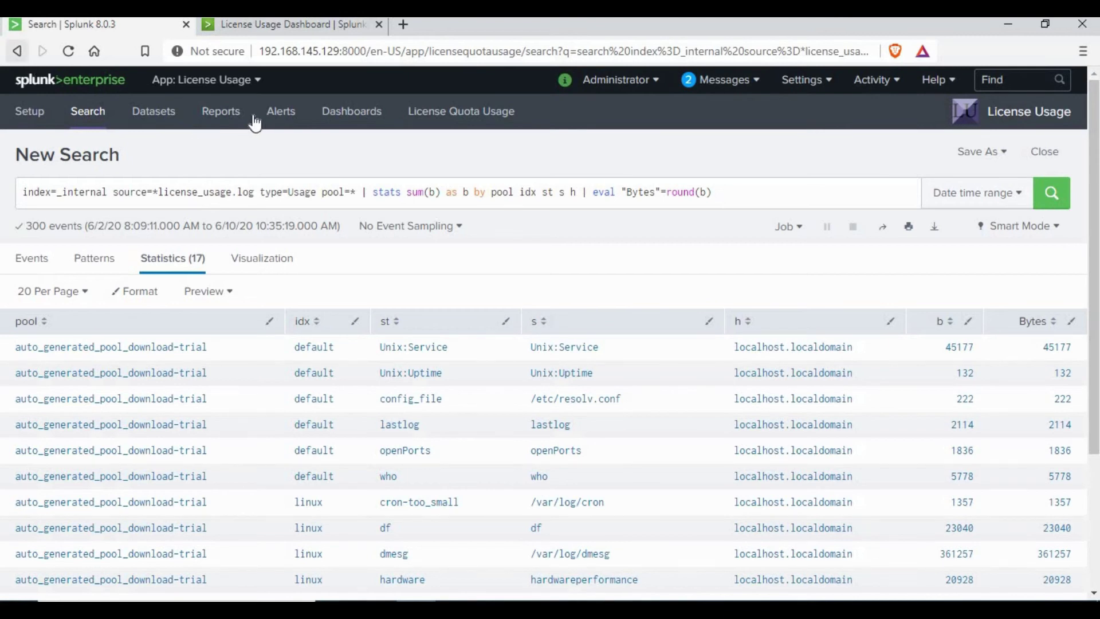
# Browse the License Usage app's Alerts and Reports pages
pyautogui.click(276, 112)
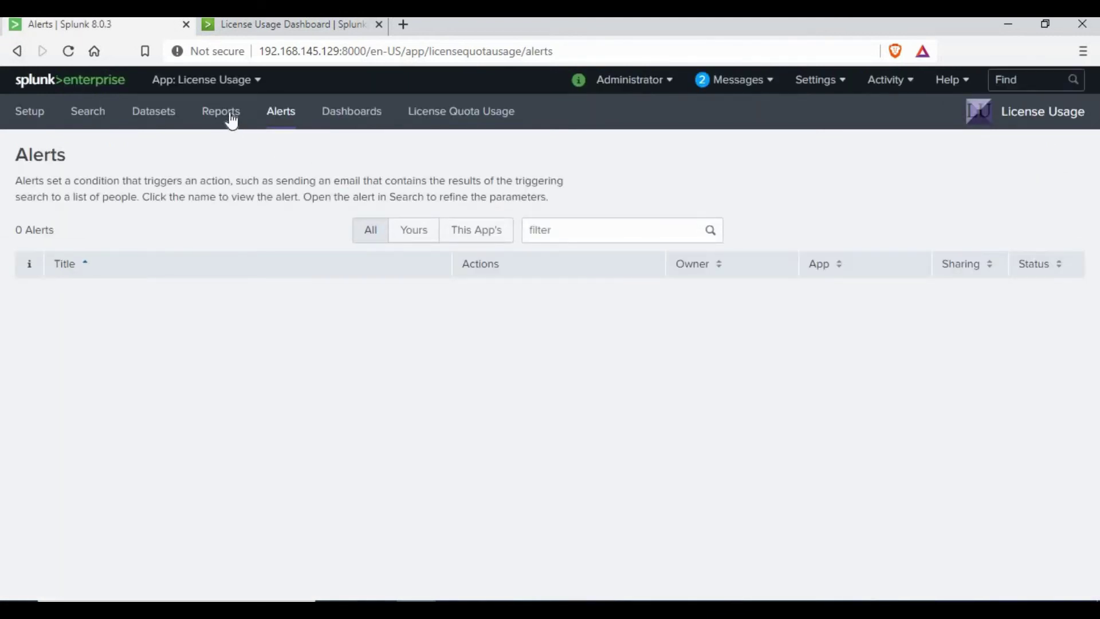
pyautogui.click(221, 112)
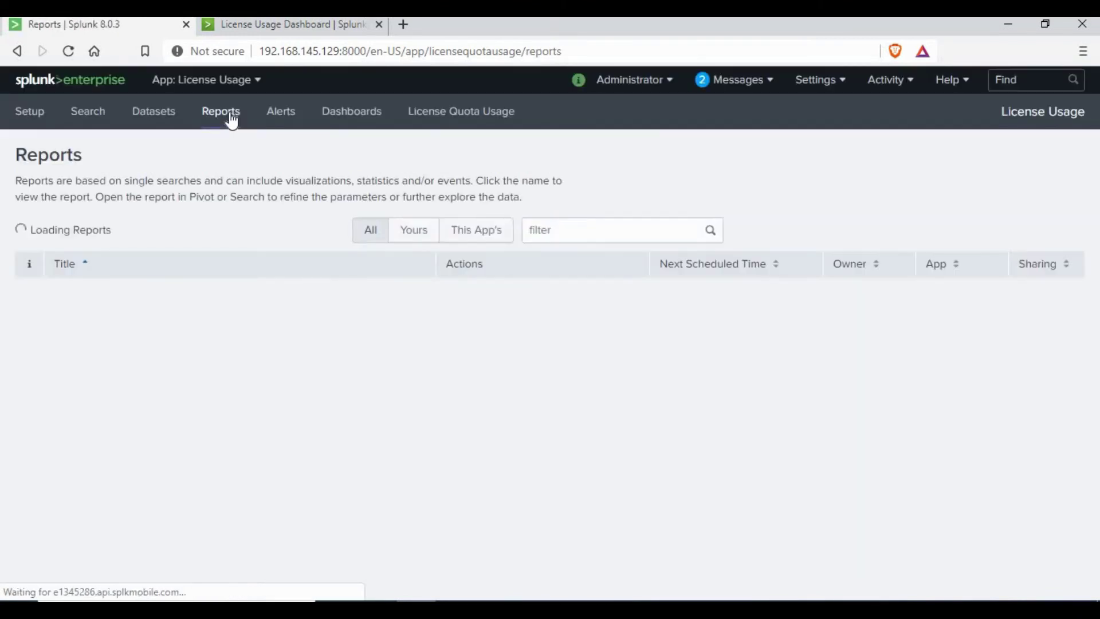
pyautogui.scroll(-2, 206, 552)
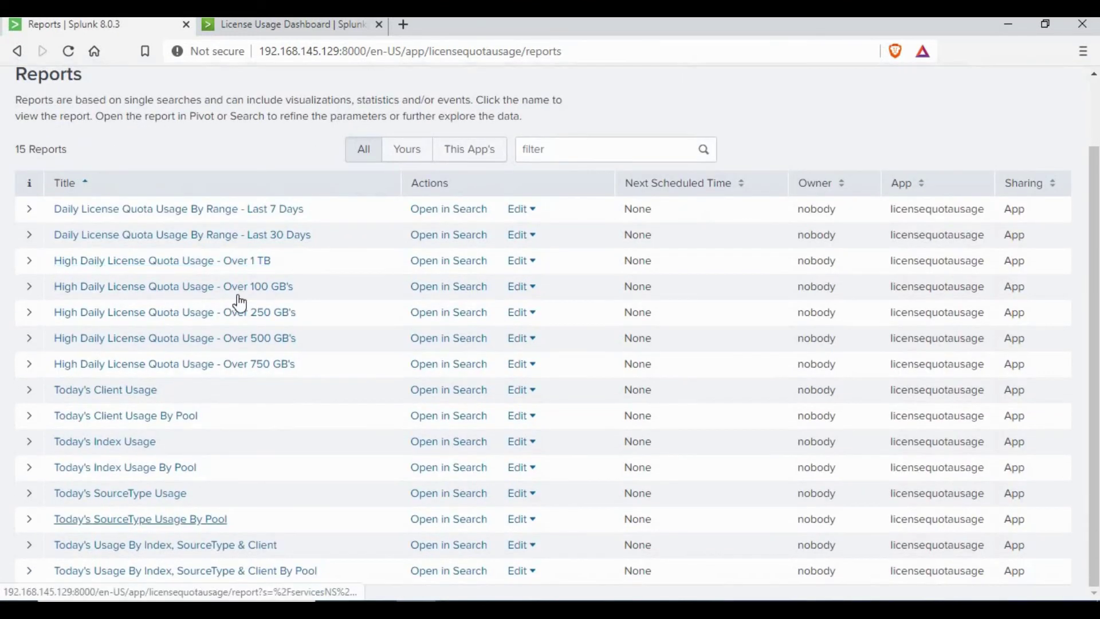
pyautogui.scroll(2, 172, 134)
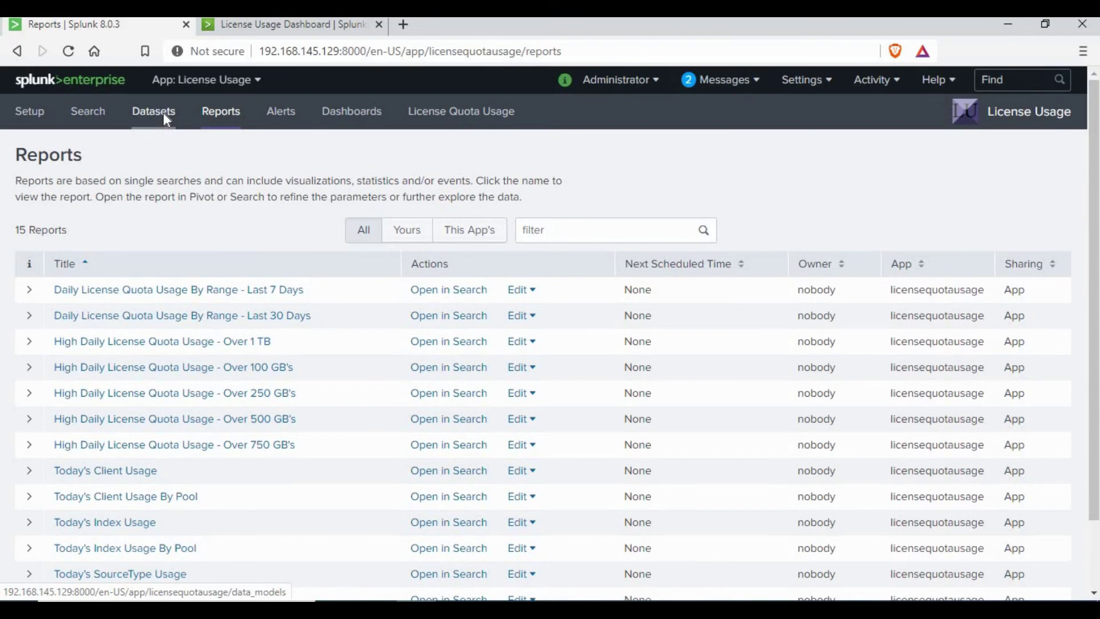
# View the Datasets page, dismiss its introduction popup, then go to Setup to reach the home launcher
pyautogui.click(164, 115)
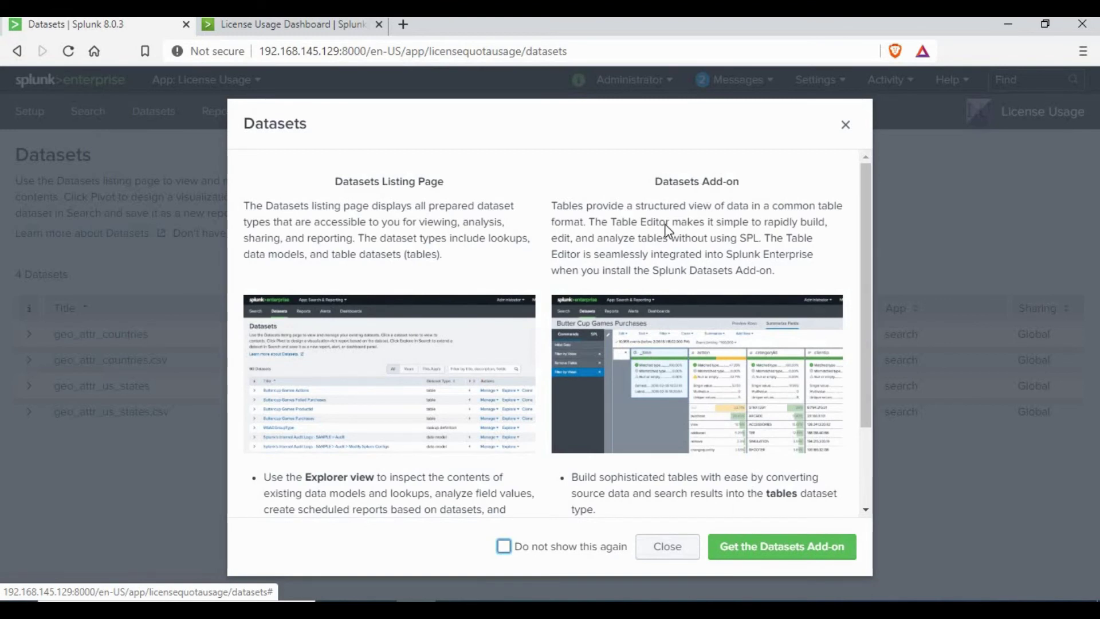
pyautogui.moveTo(753, 183); pyautogui.dragTo(657, 183)
pyautogui.click(668, 567)
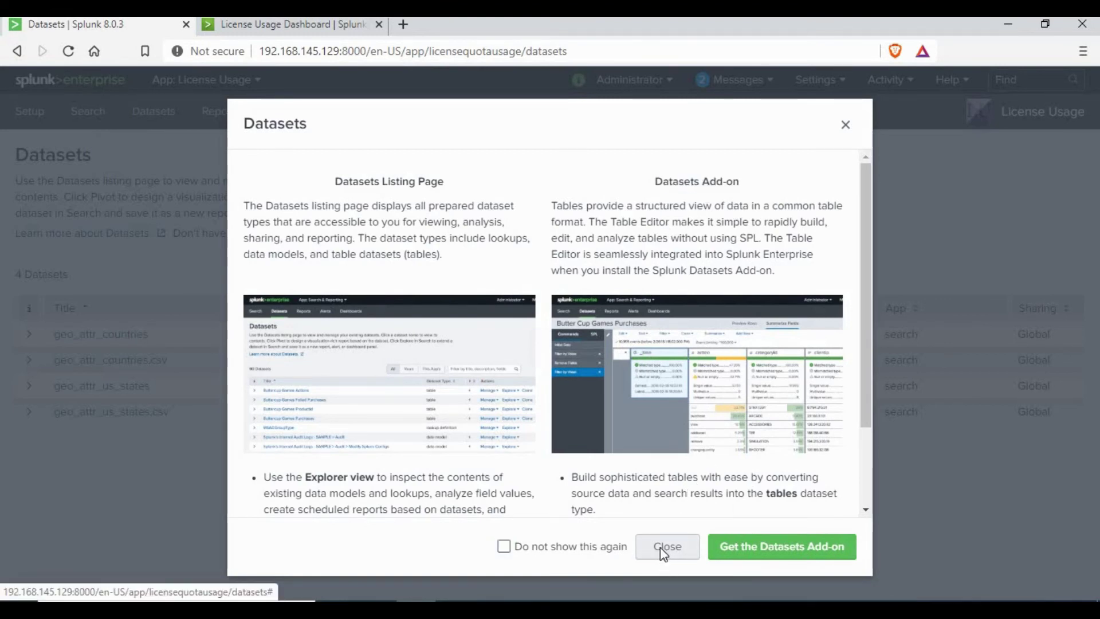
pyautogui.click(663, 550)
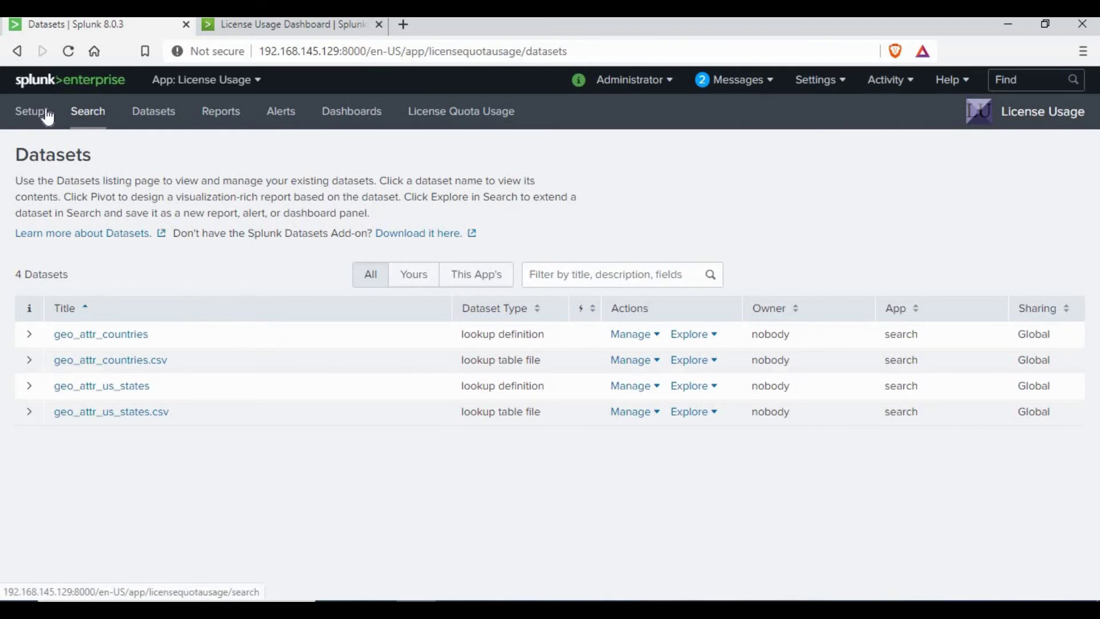
pyautogui.click(29, 114)
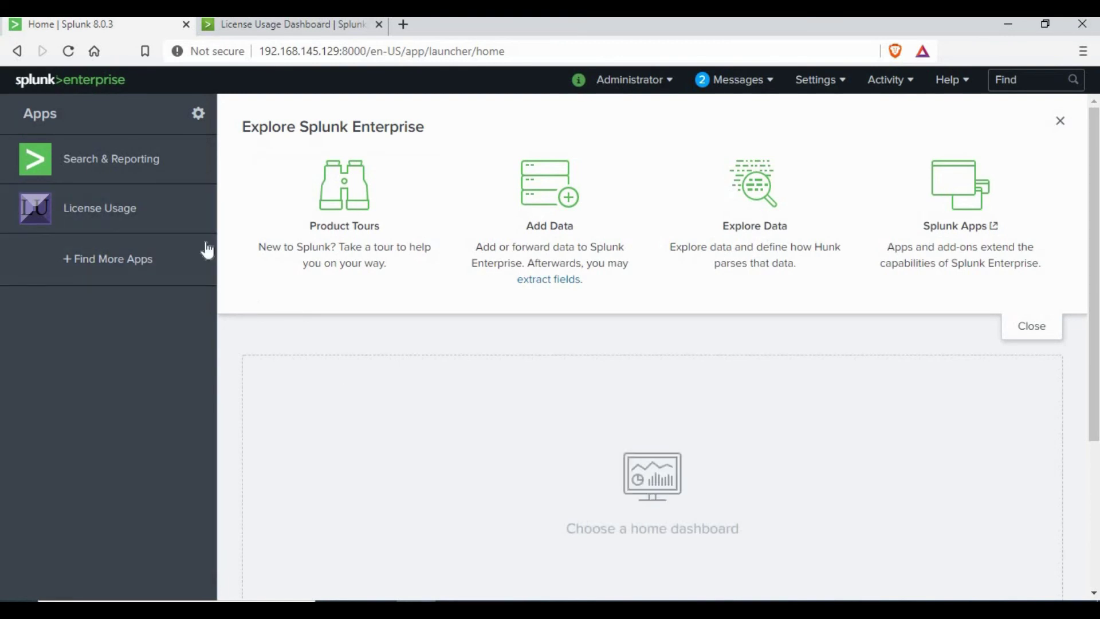
# In the License Usage app, set the License Quota Usage dashboard as the home dashboard
pyautogui.click(147, 215)
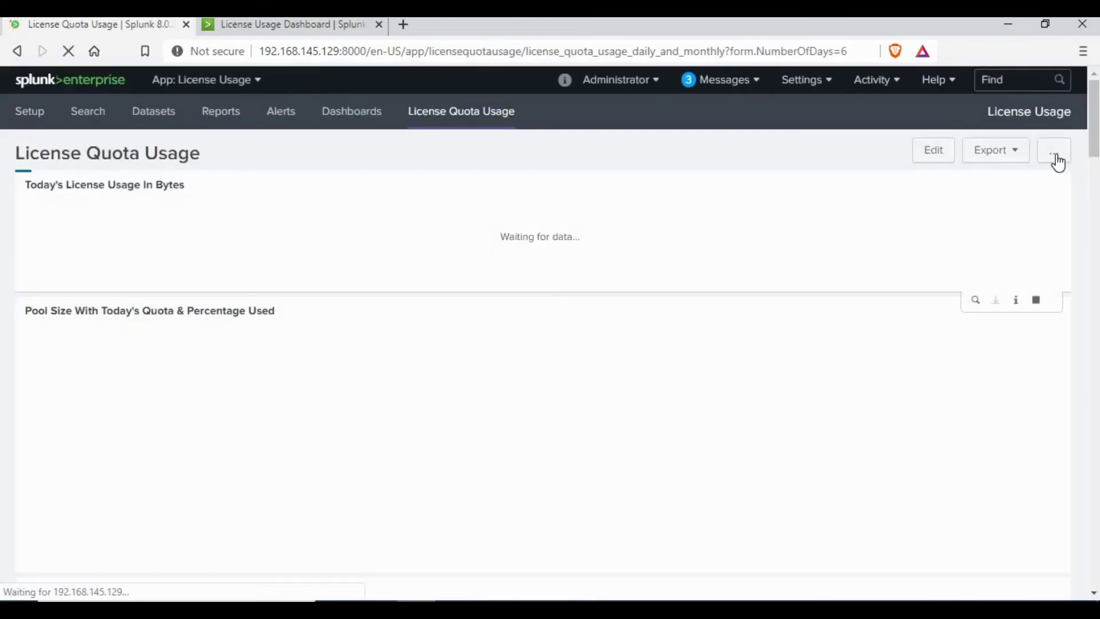
pyautogui.click(1055, 155)
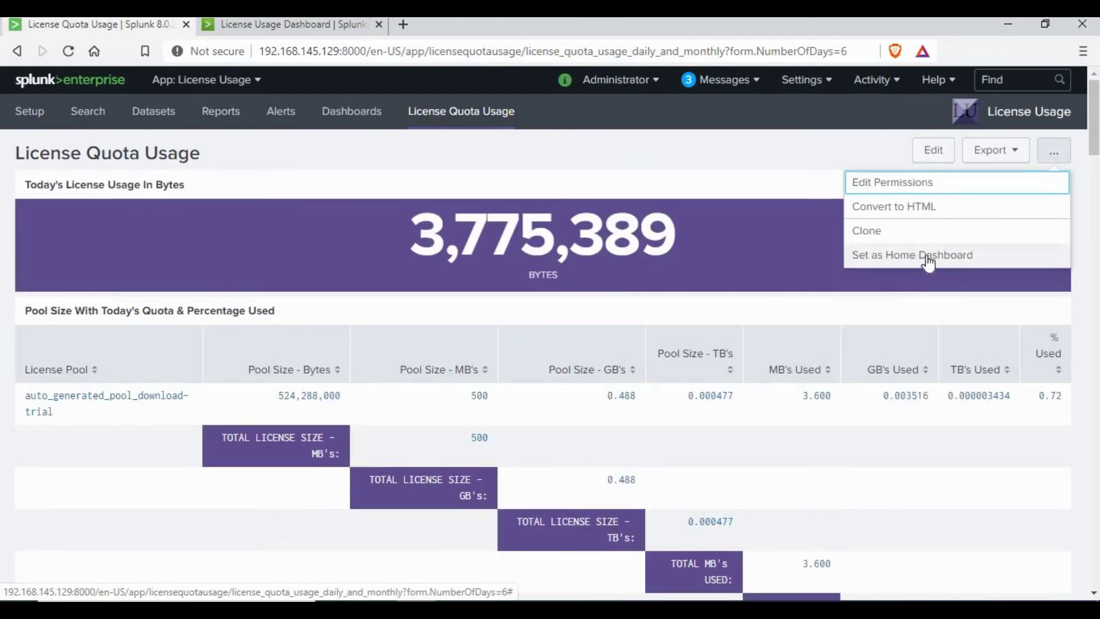
pyautogui.click(932, 256)
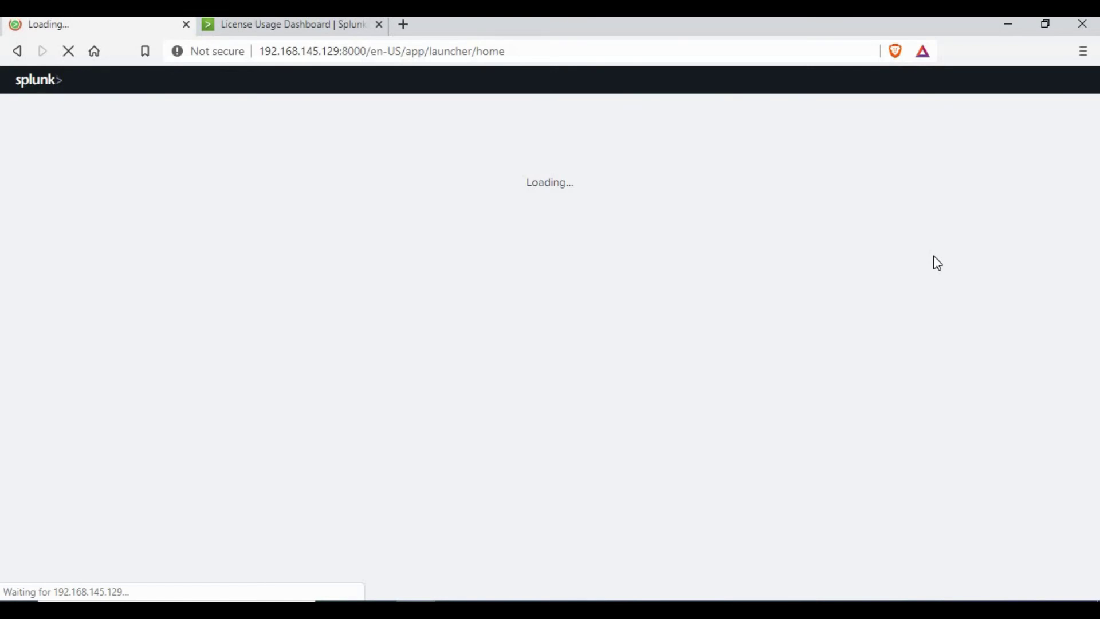
pyautogui.scroll(-1, 668, 338)
pyautogui.scroll(-1, 665, 331)
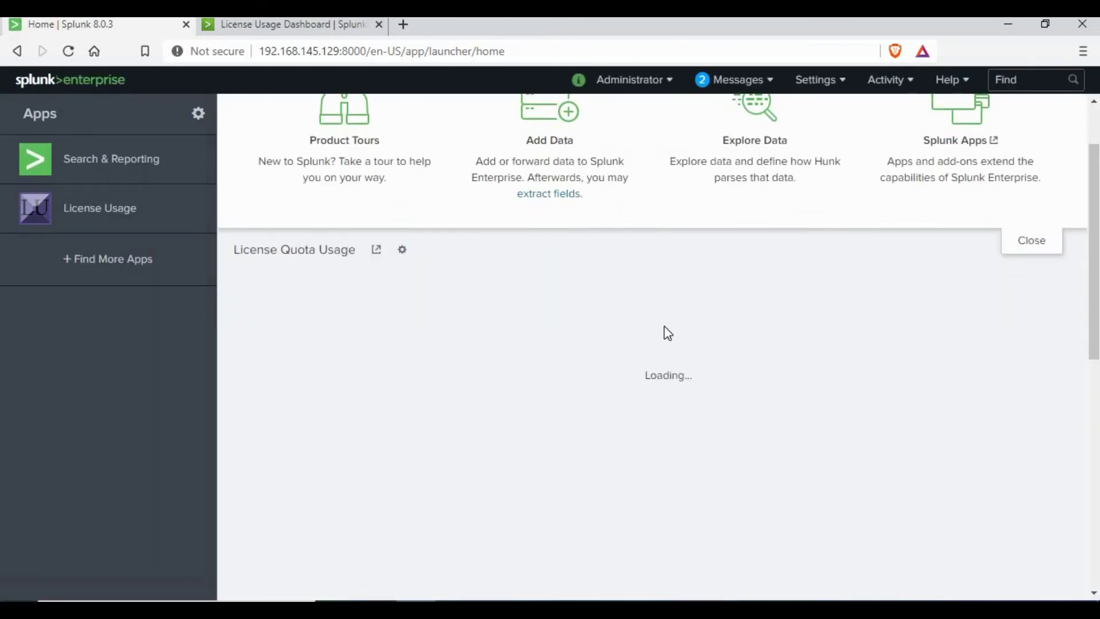
pyautogui.scroll(-3, 526, 291)
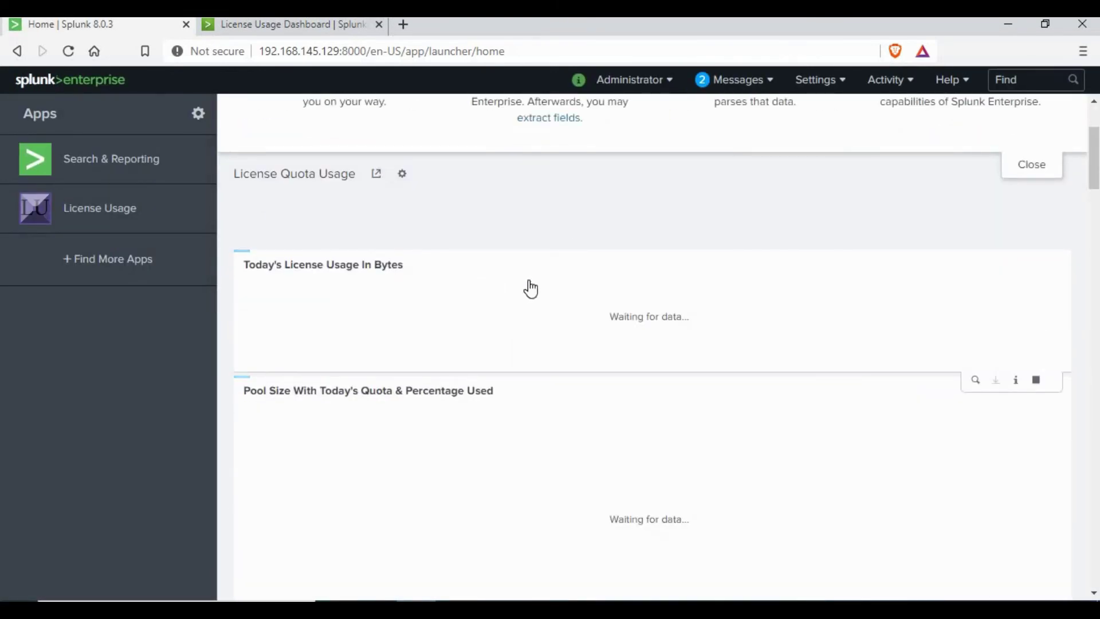
# Reload the Splunk home page and scroll through the License Quota Usage panels
pyautogui.click(115, 91)
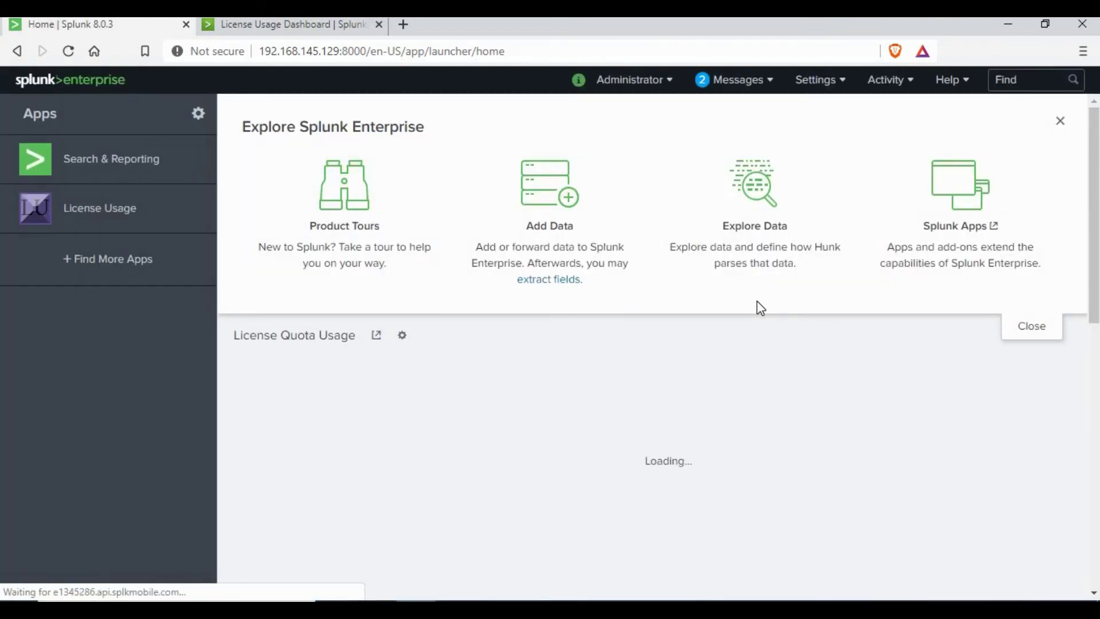
pyautogui.scroll(-1, 722, 289)
pyautogui.scroll(-1, 718, 287)
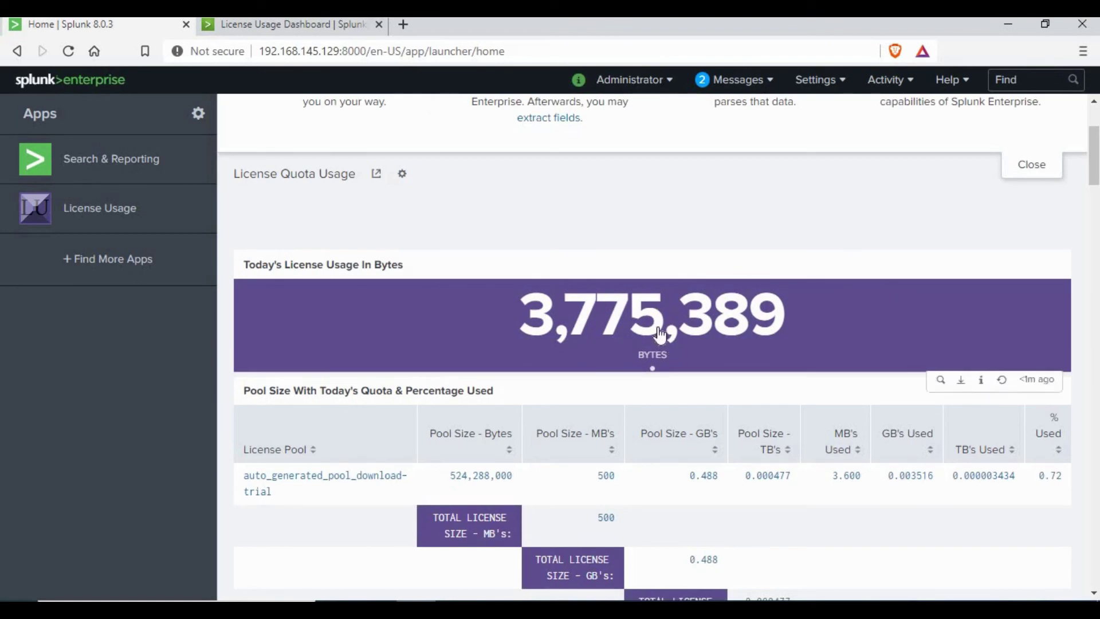
pyautogui.scroll(-8, 664, 332)
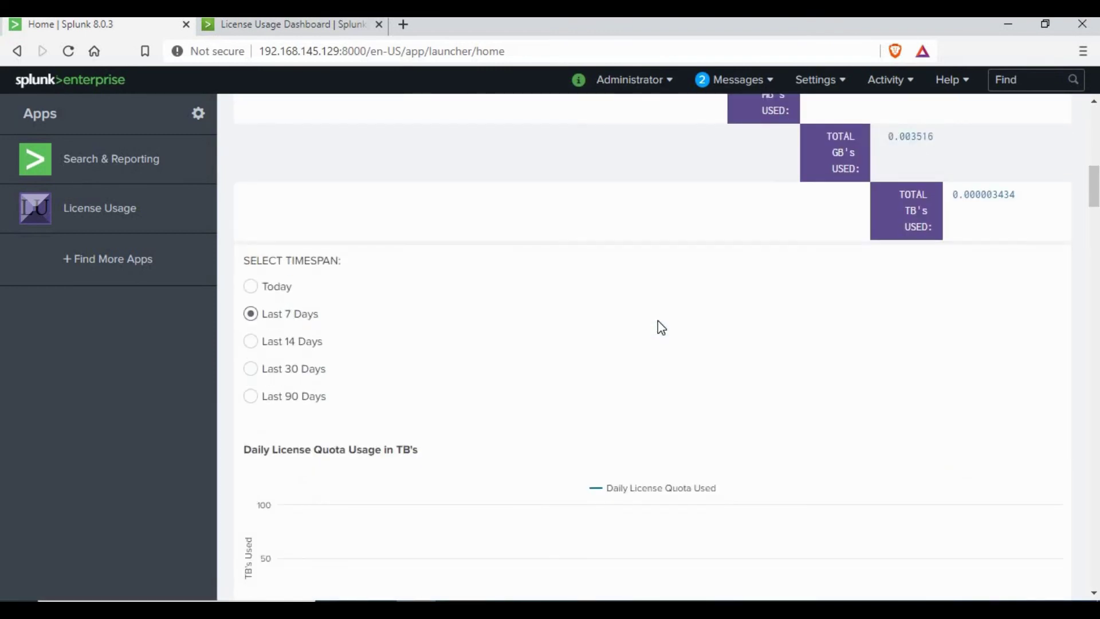
pyautogui.scroll(-12, 659, 329)
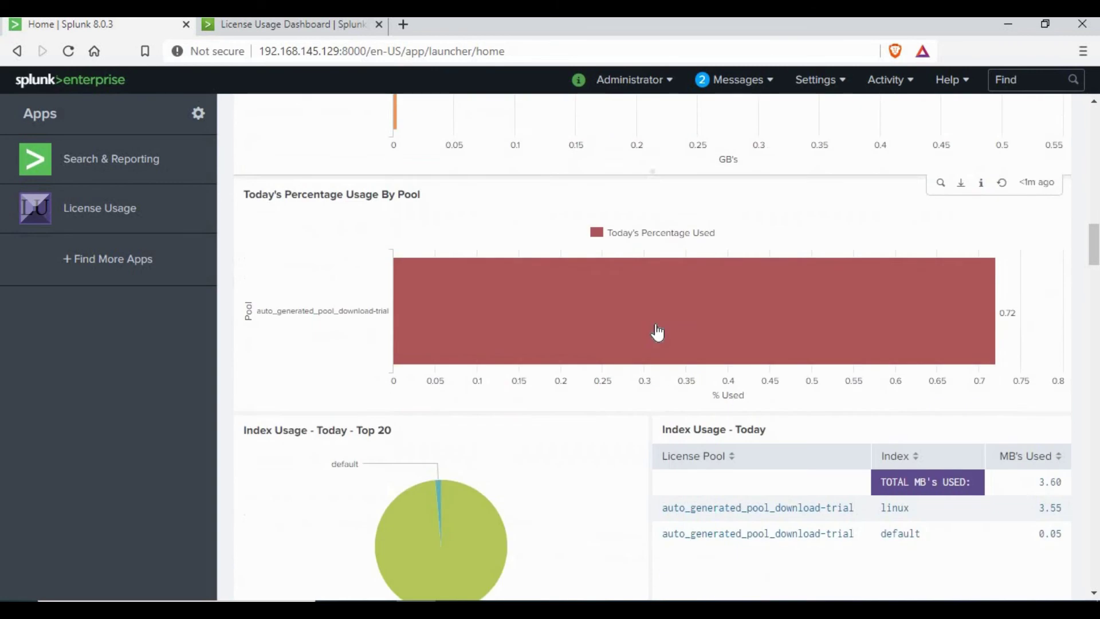
pyautogui.scroll(-10, 657, 333)
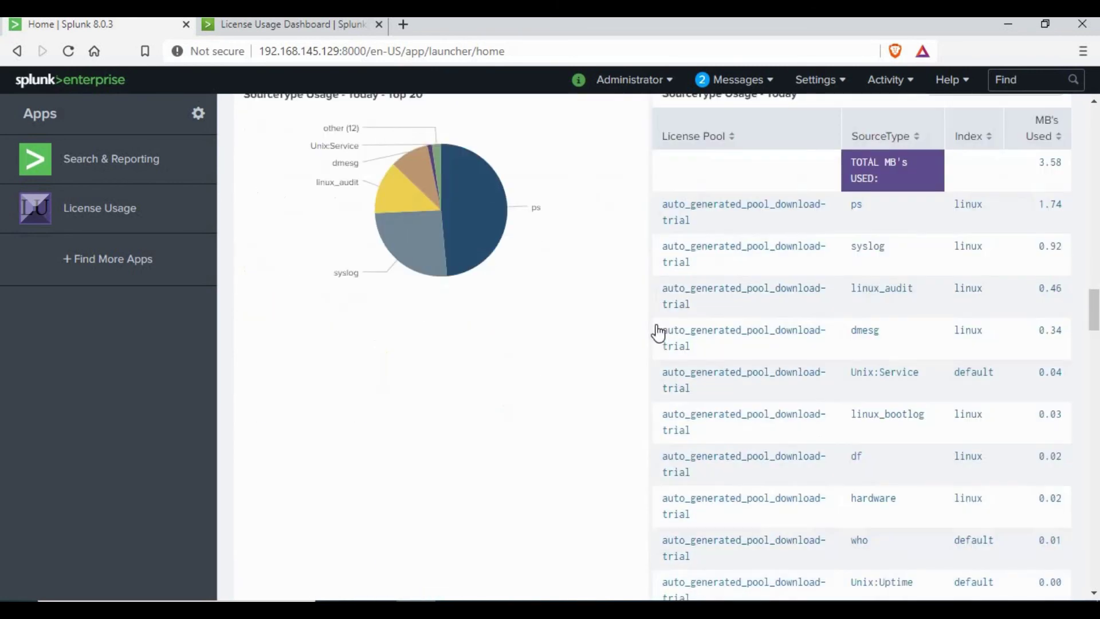
pyautogui.scroll(-12, 657, 332)
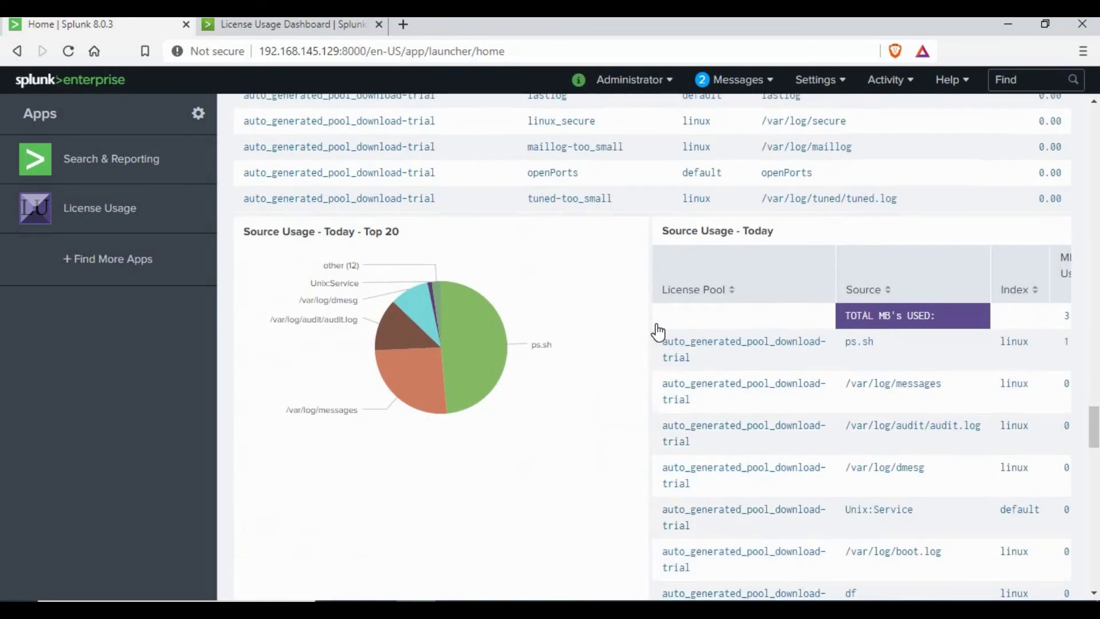
pyautogui.scroll(-12, 659, 331)
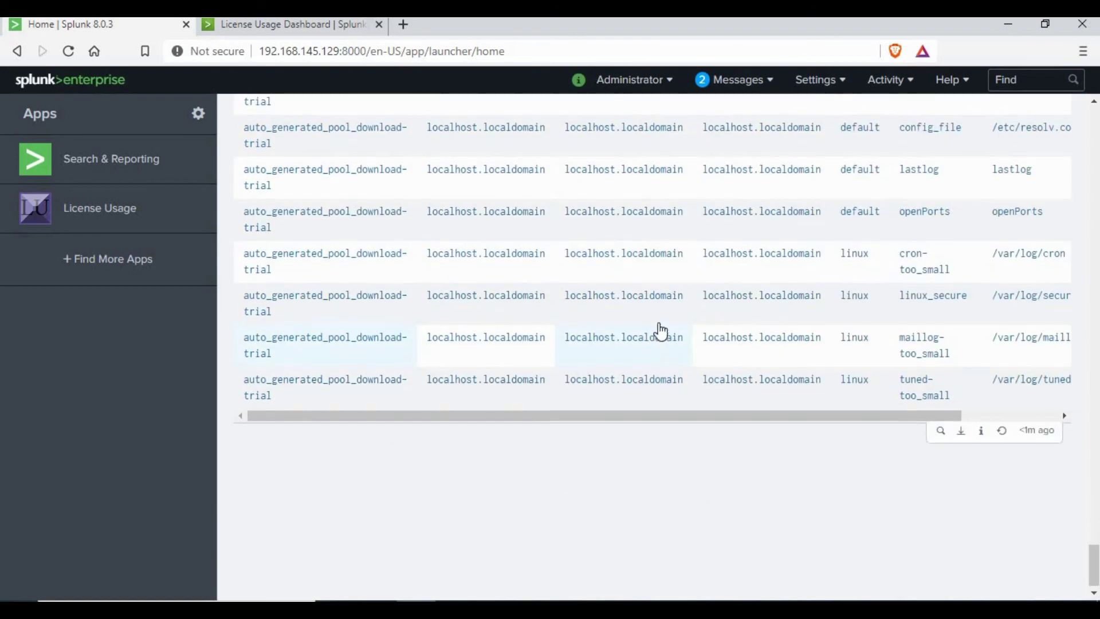
pyautogui.scroll(15, 661, 331)
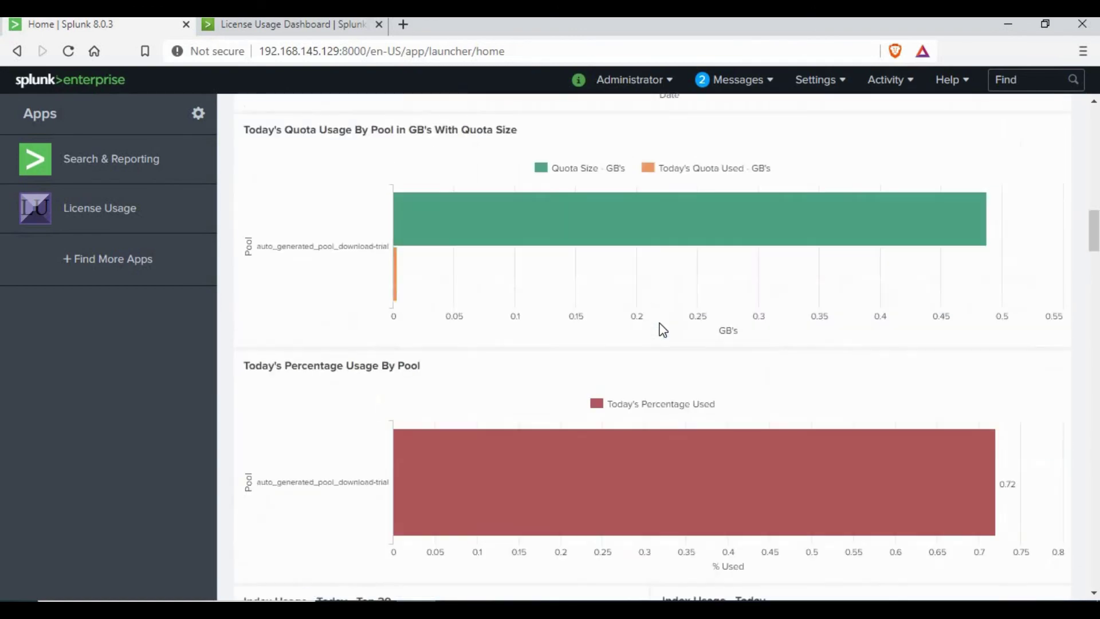
pyautogui.scroll(10, 665, 338)
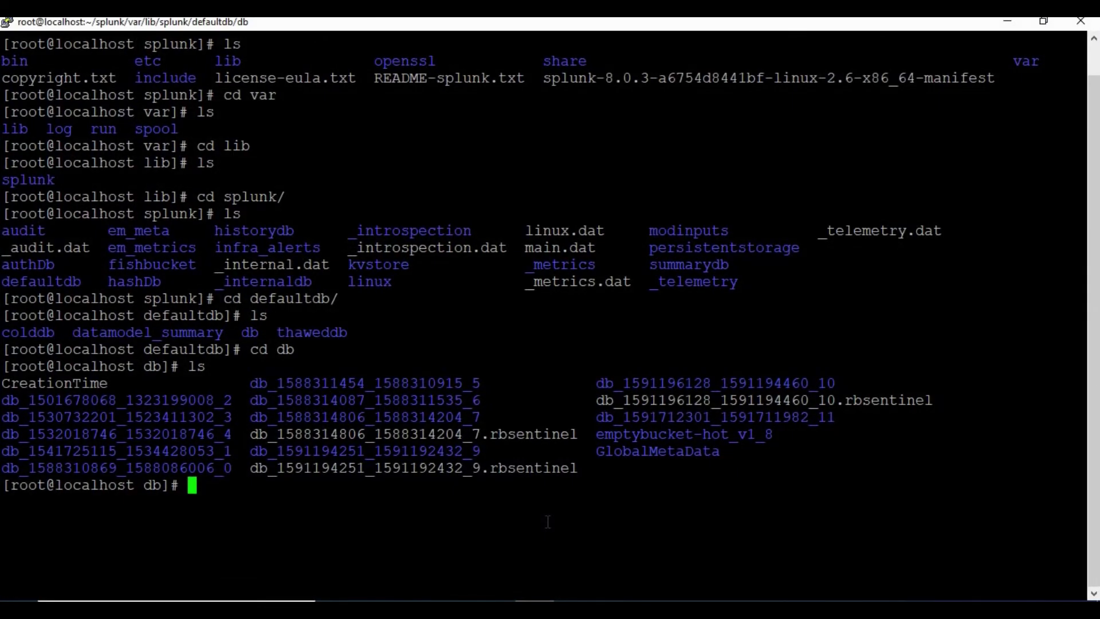
# Clear the terminal and switch to the home directory
pyautogui.write('lear')
pyautogui.press('Return')
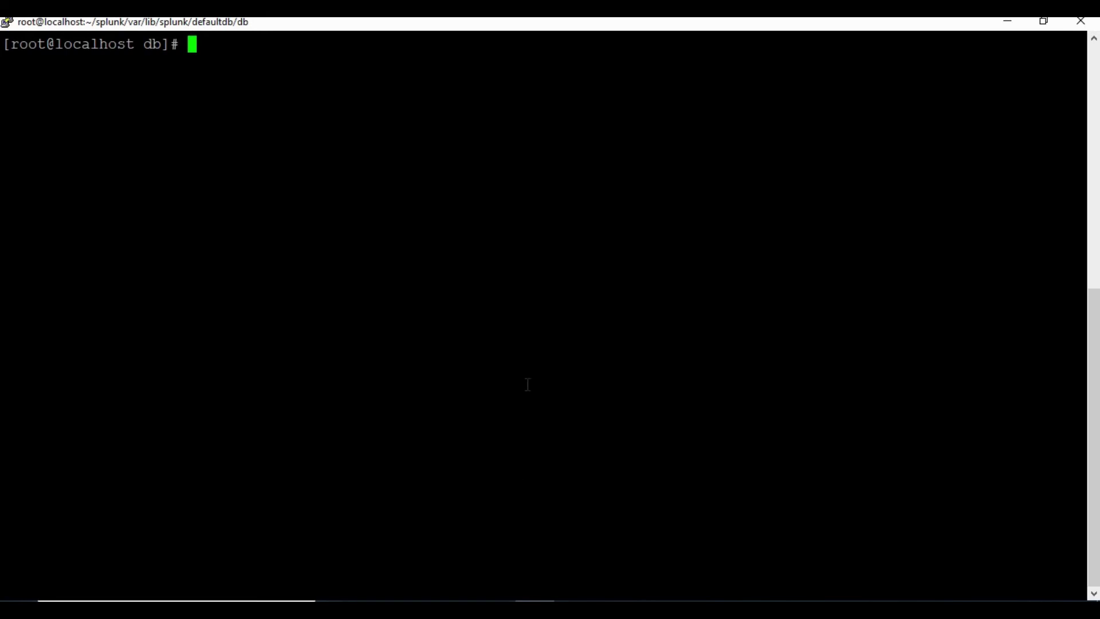
pyautogui.write('cd /~')
pyautogui.press('Return')
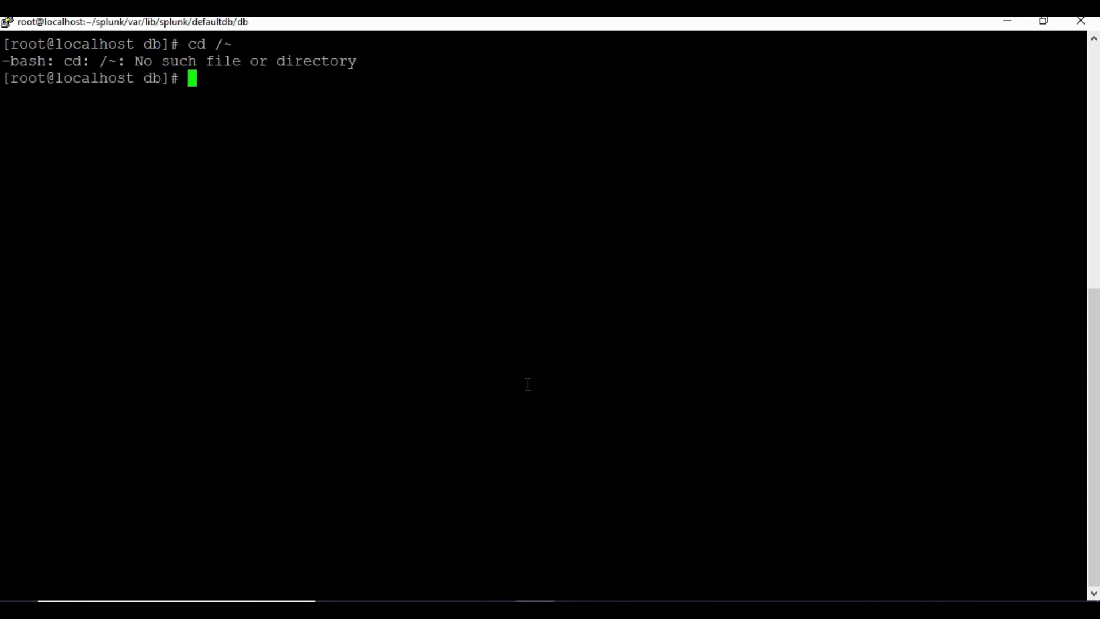
pyautogui.write('cd ~')
pyautogui.press('Return')
# Enter splunk/etc/apps, then the licensequotausage app folder, listing the contents of each
pyautogui.write('cd ')
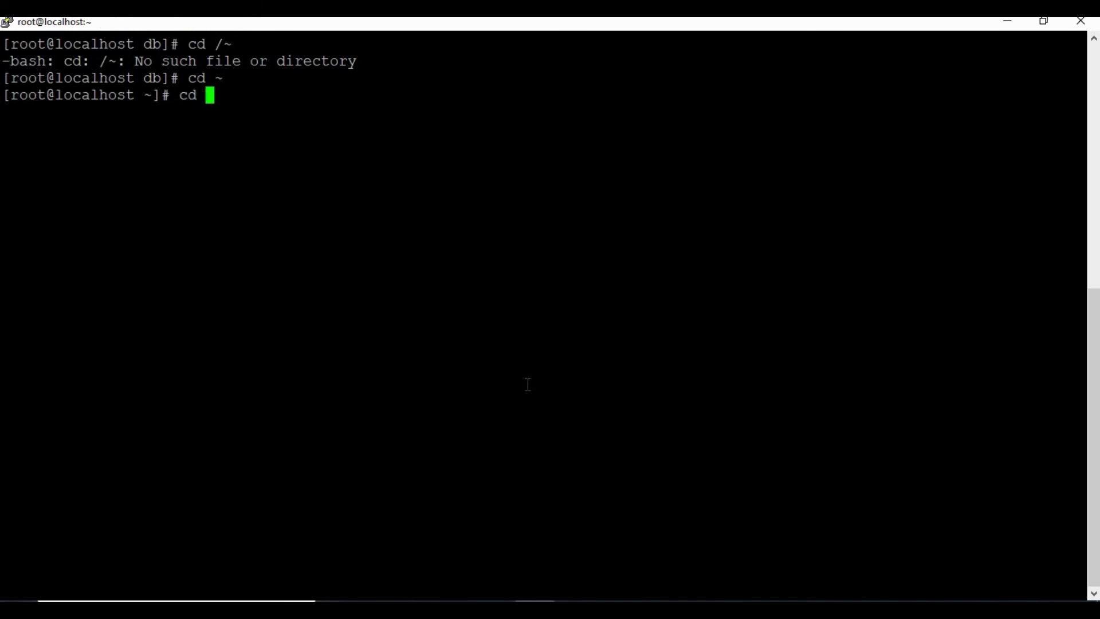
pyautogui.write('splunk')
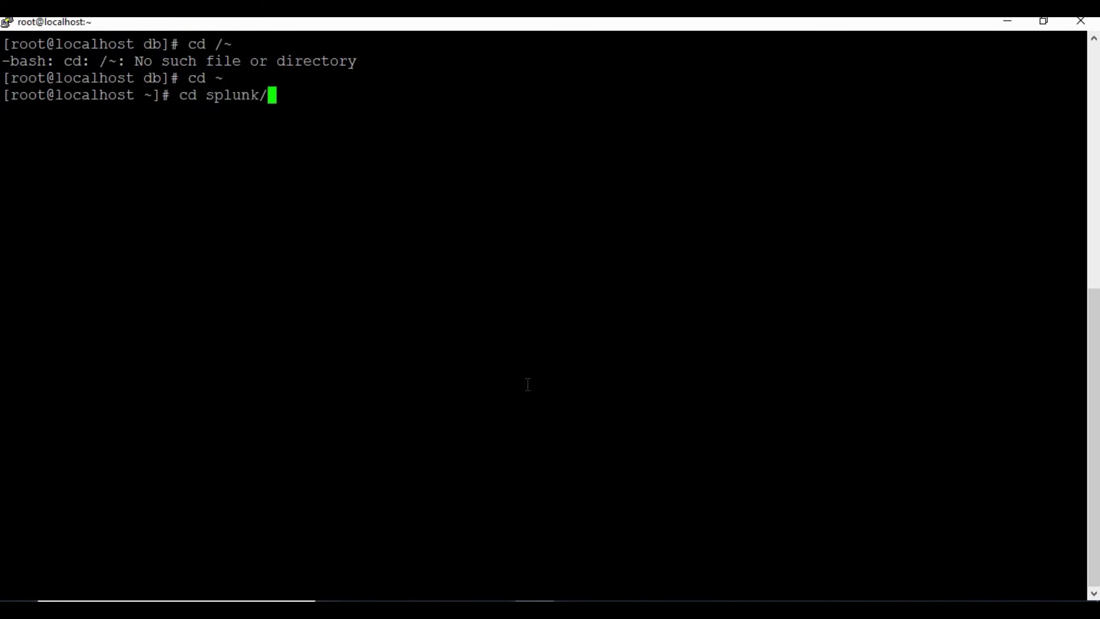
pyautogui.write('/etc/ap')
pyautogui.press('Tab')
pyautogui.press('Return')
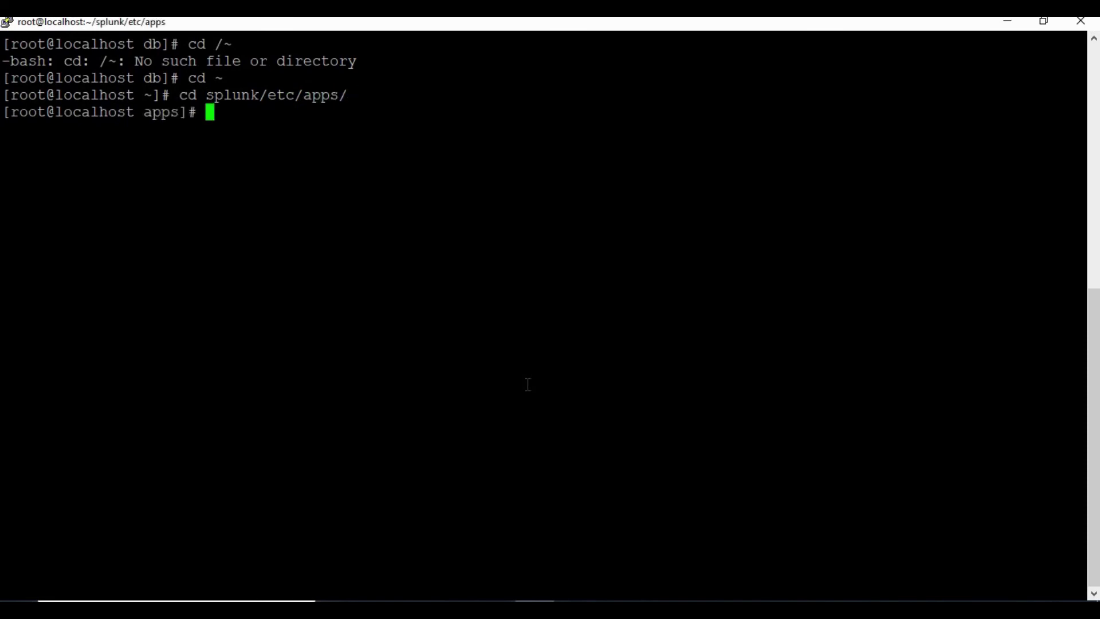
pyautogui.write('ls')
pyautogui.press('Return')
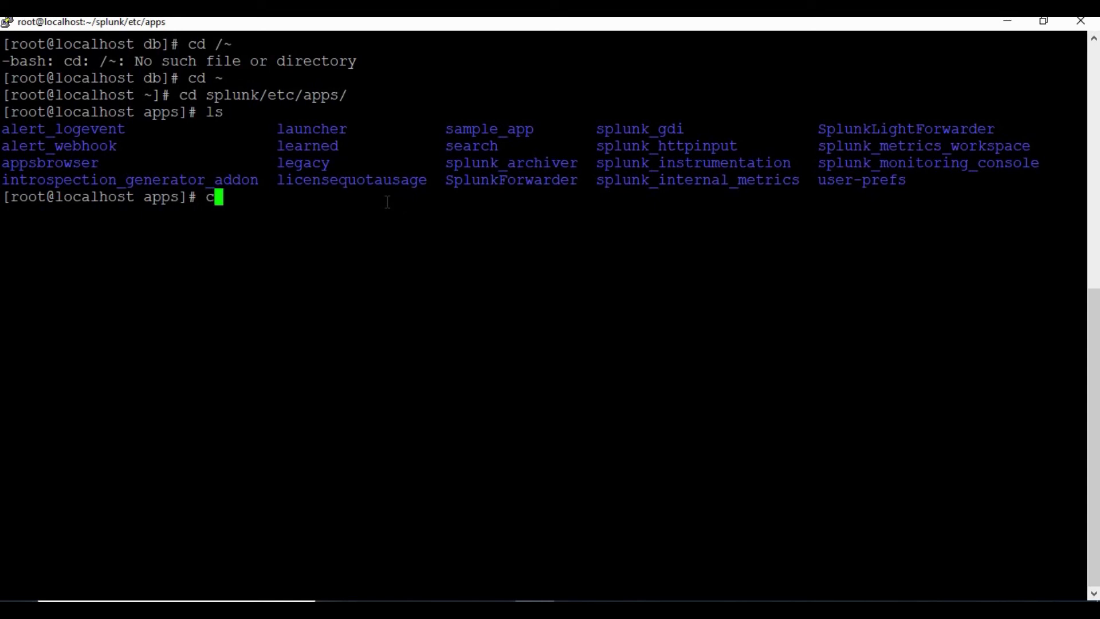
pyautogui.write('cd lic')
pyautogui.press('Tab')
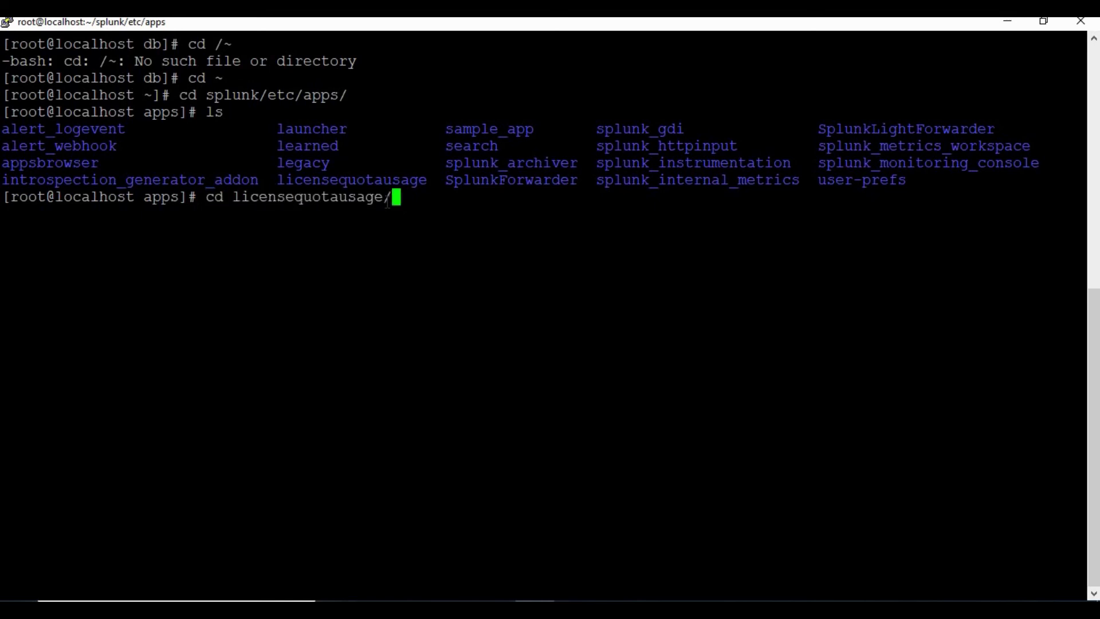
pyautogui.press('Return')
pyautogui.write('ls')
pyautogui.press('Return')
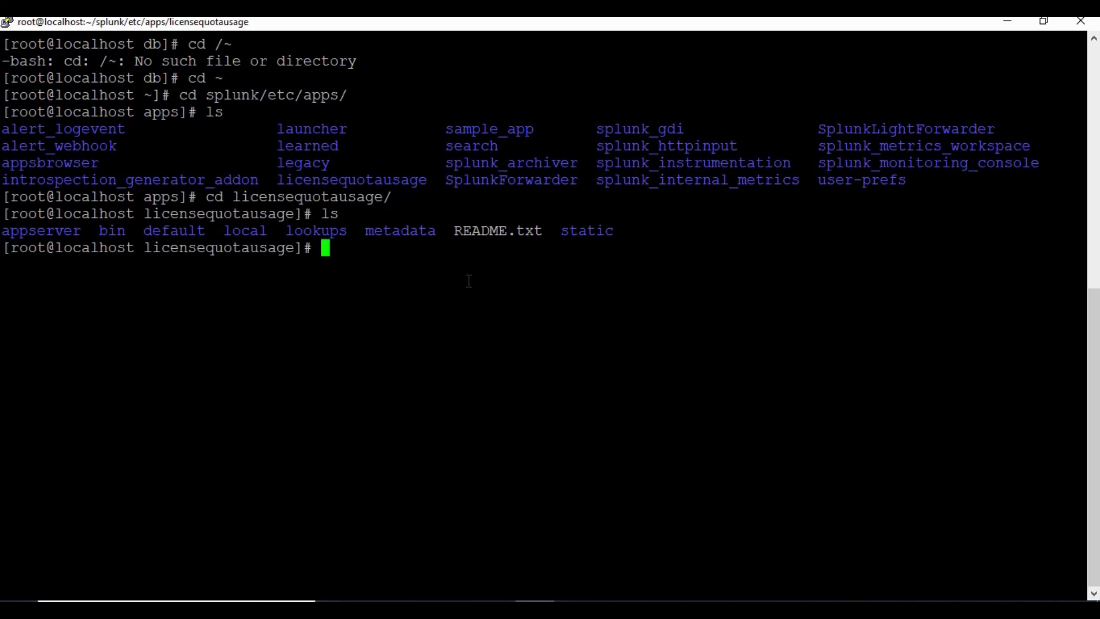
# Move into the app's local folder and then its data folder, listing each
pyautogui.write('cd local/')
pyautogui.press('Return')
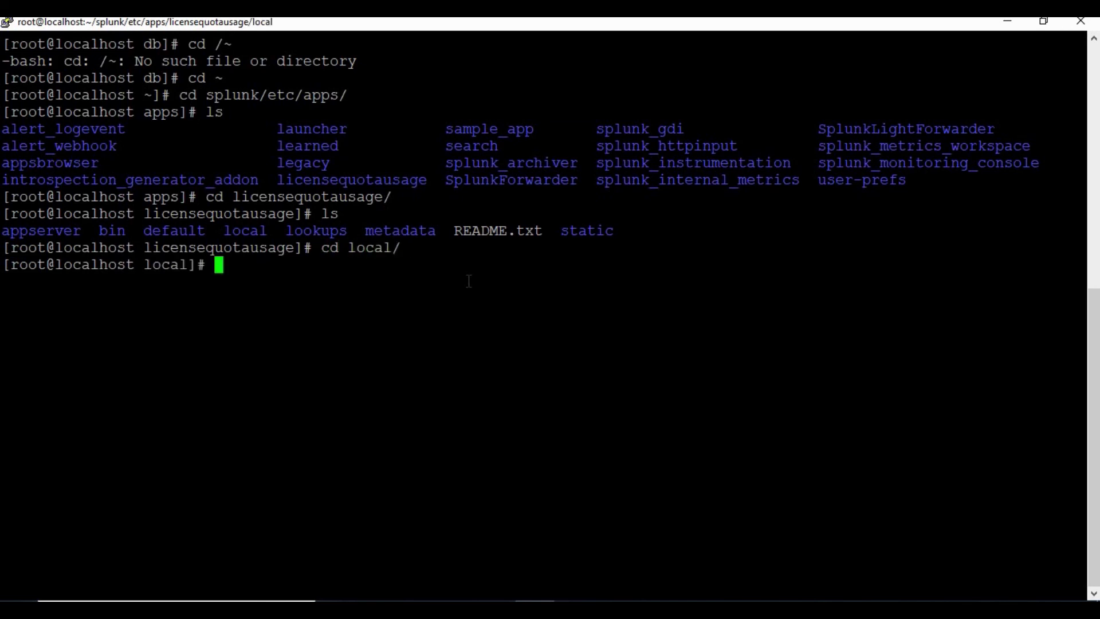
pyautogui.write('ls')
pyautogui.press('Return')
pyautogui.write('cd')
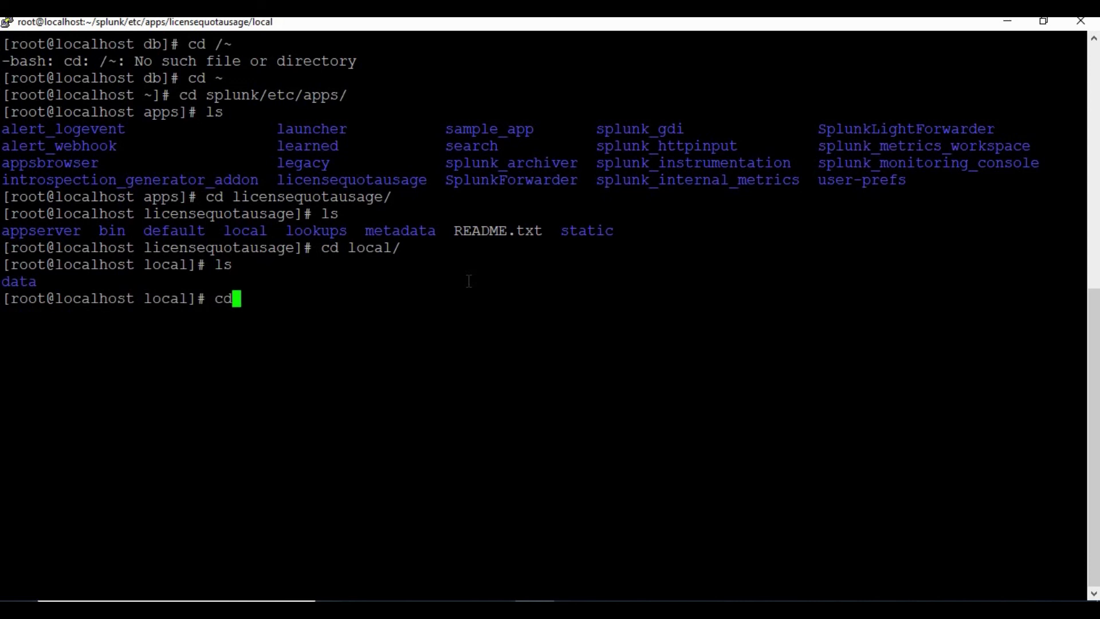
pyautogui.write(' d')
pyautogui.press('Tab')
pyautogui.press('Return')
pyautogui.write('ls')
pyautogui.press('Return')
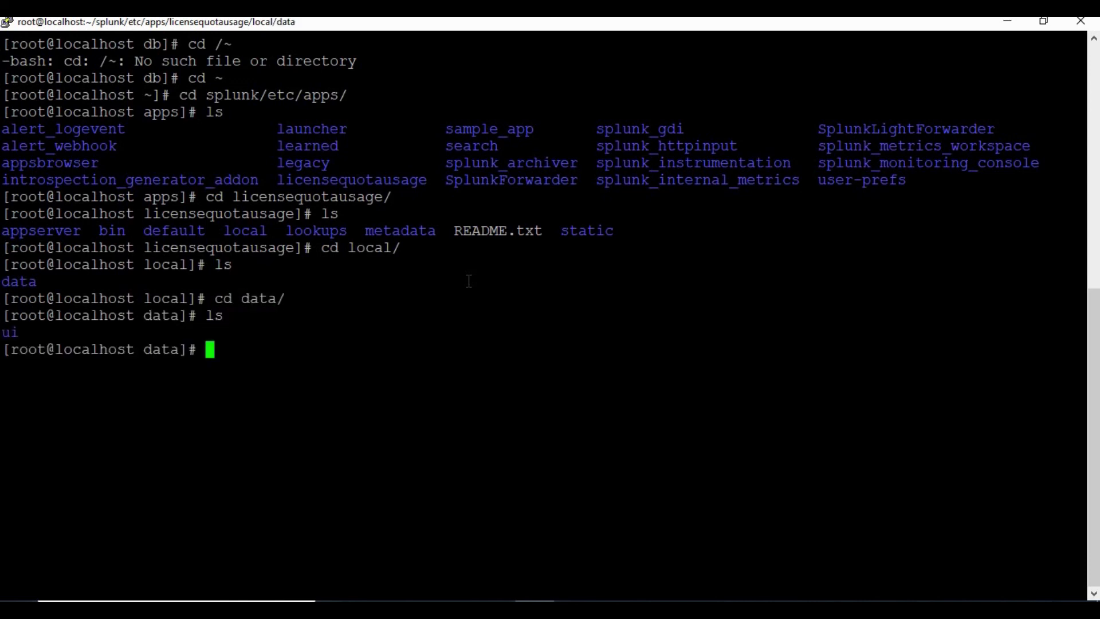
# Descend through ui into views and list the dashboard XML files there
pyautogui.write('cd ui')
pyautogui.press('Return')
pyautogui.write('ls')
pyautogui.press('Return')
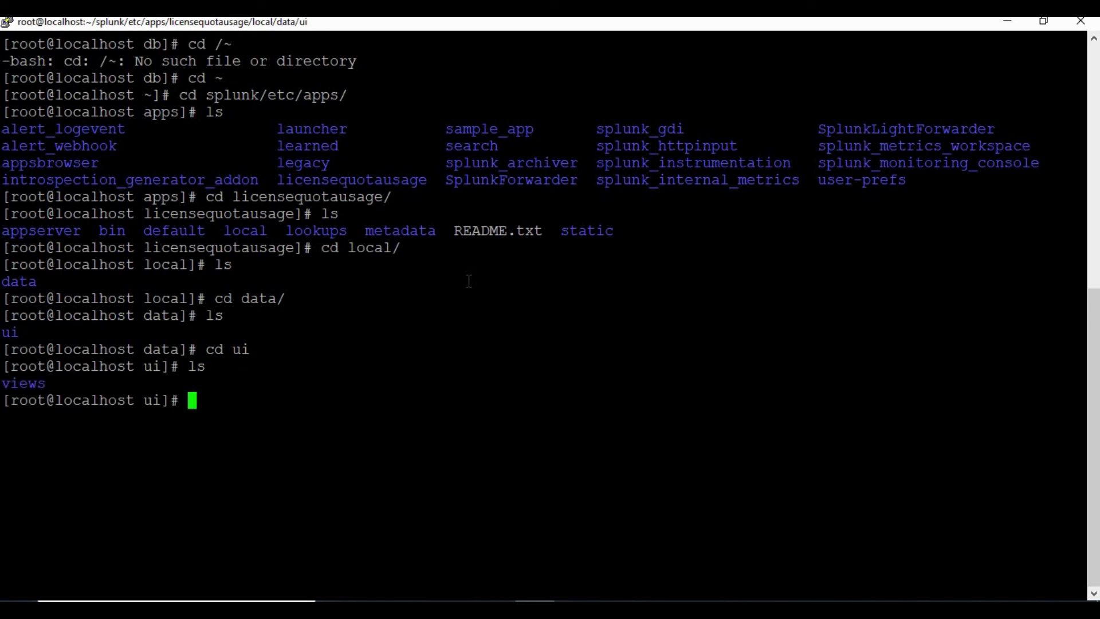
pyautogui.write('cd vi')
pyautogui.press('Tab')
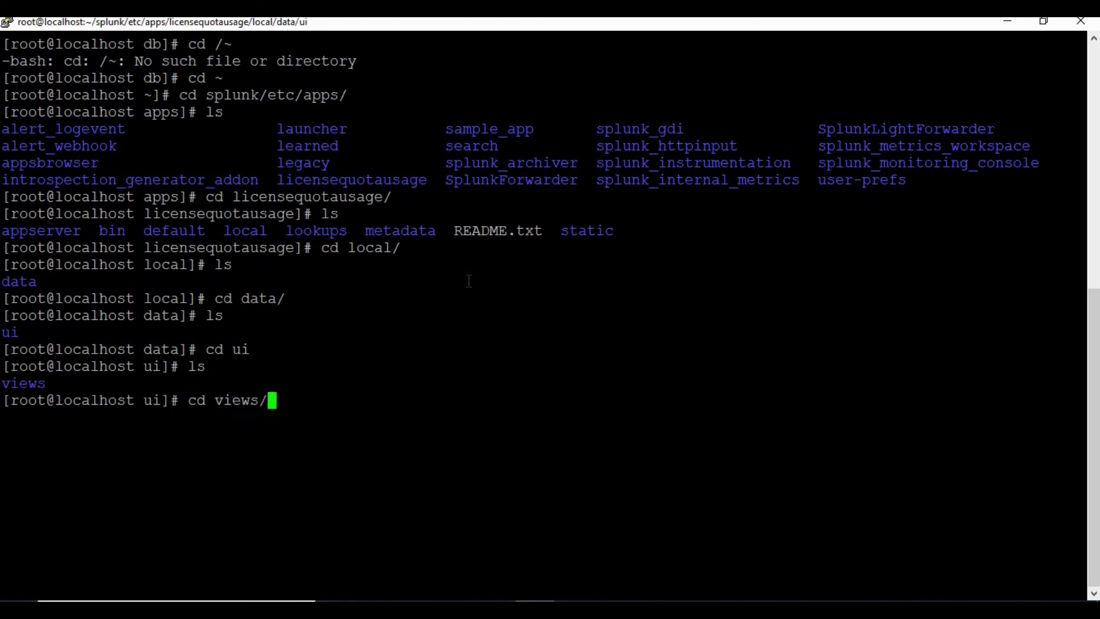
pyautogui.press('Return')
pyautogui.write('ls')
pyautogui.press('Return')
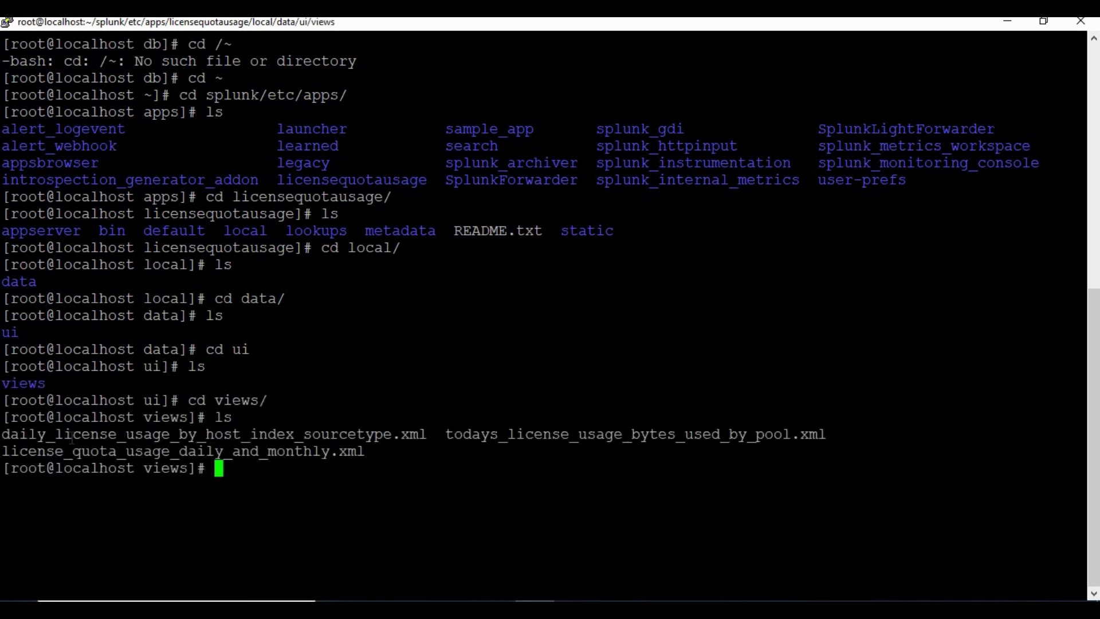